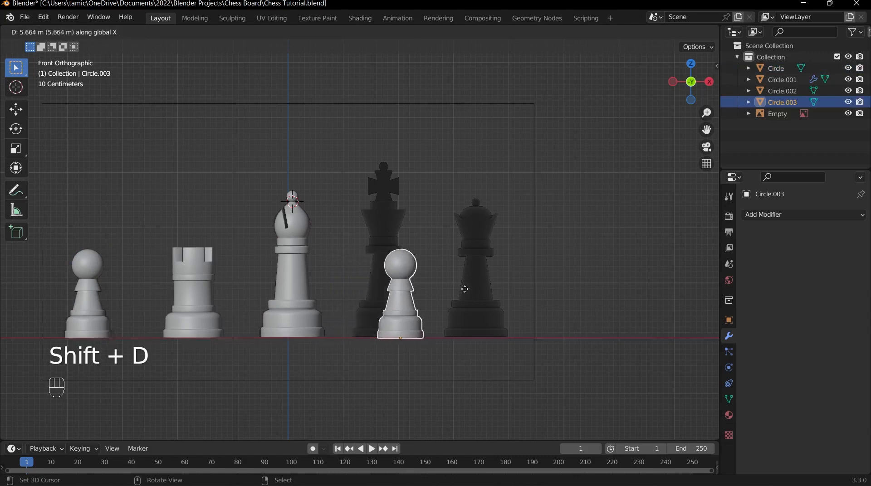
Step: Place the duplicated pawn along the X axis over the king silhouette in the reference image and open its mesh for editing
click(259, 273)
scroll(459, 312, up, 4)
key(Tab)
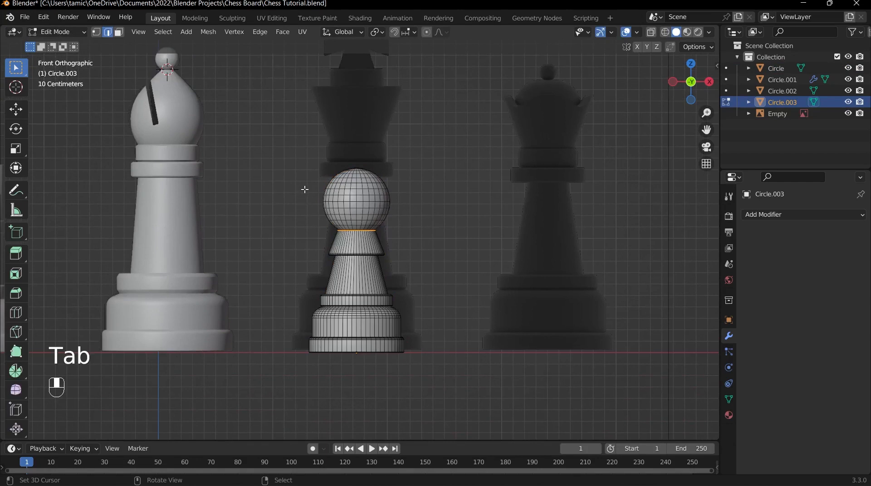
Step: Delete all vertices of the duplicated pawn above its base: the ball head, the collar and the upper end of the tapered body
scroll(309, 183, up, 3)
key(1)
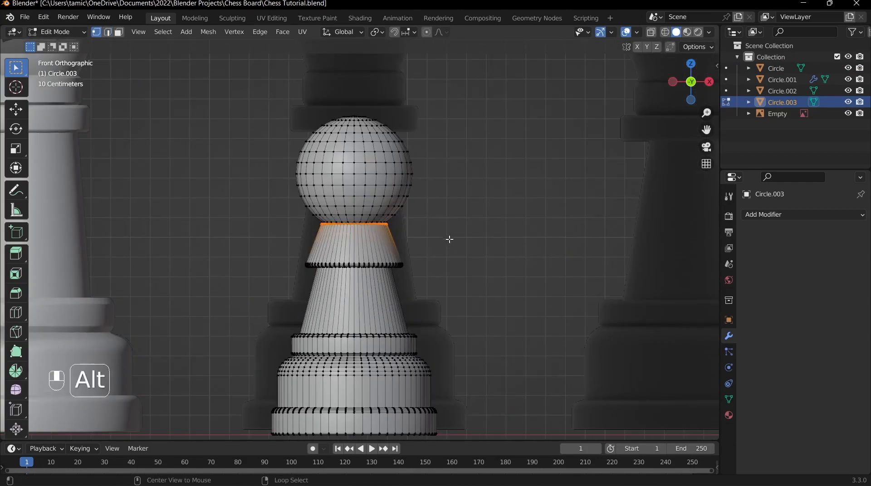
key(alt+z)
click(192, 85)
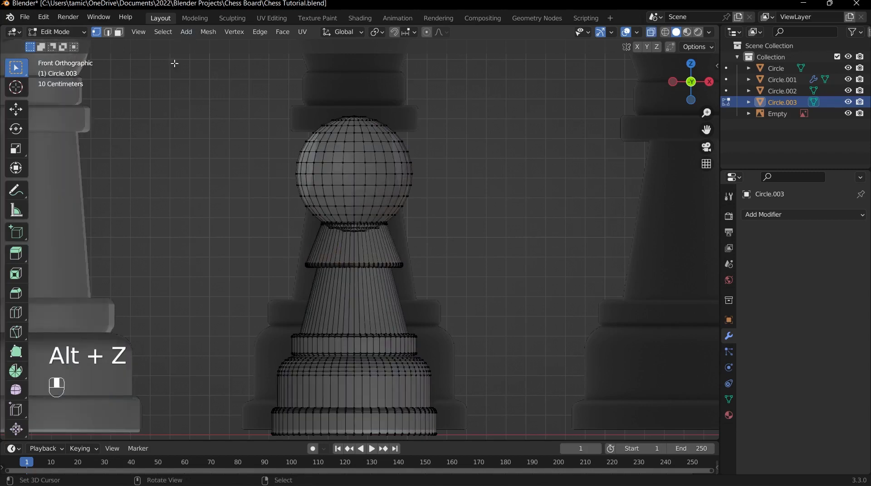
drag(194, 60, 586, 331)
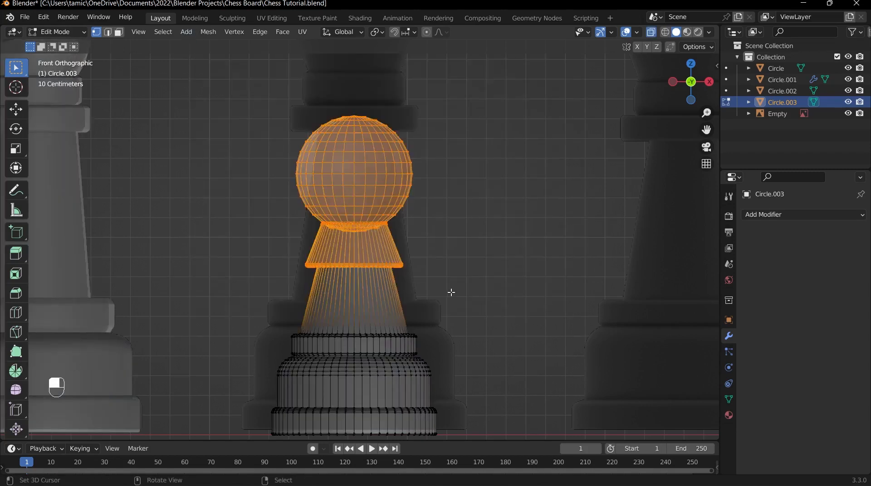
scroll(452, 290, up, 2)
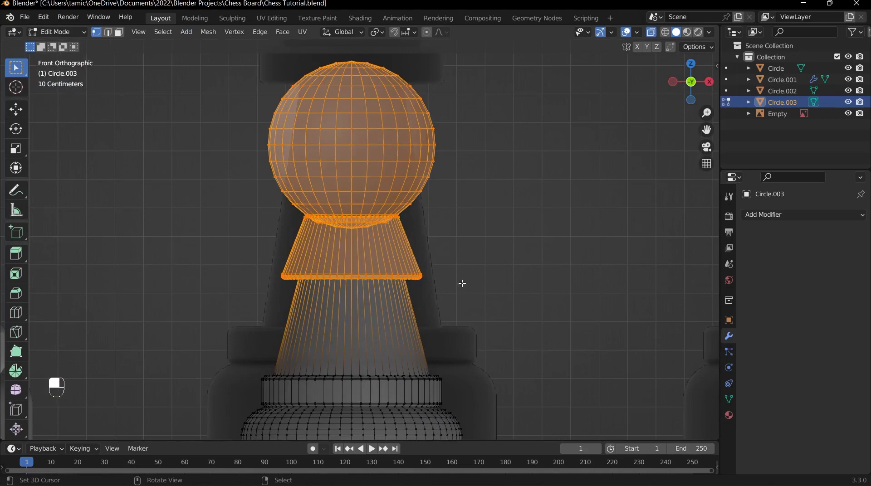
key(x)
click(462, 284)
scroll(462, 284, down, 3)
shift+scroll(449, 276, down, 3)
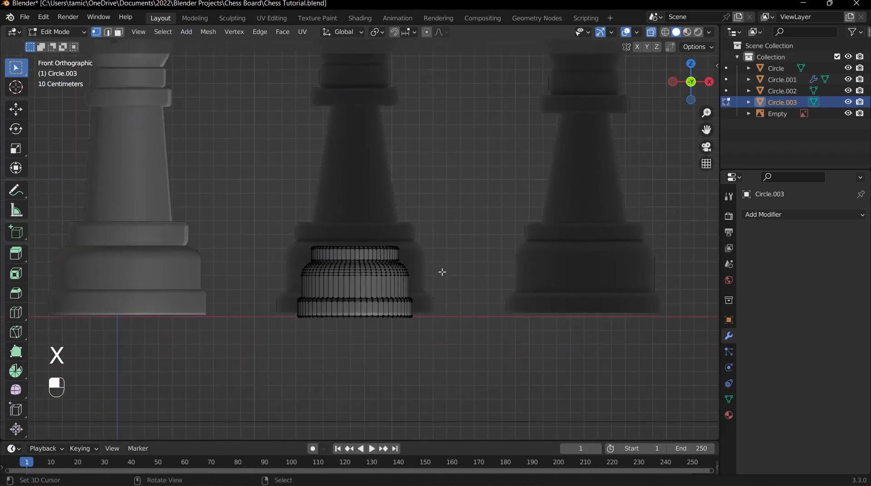
Step: Scale the whole remaining base uniformly by about 1.446 and raise it about 0.134 m along Z onto the ground line
scroll(442, 272, up, 3)
key(a)
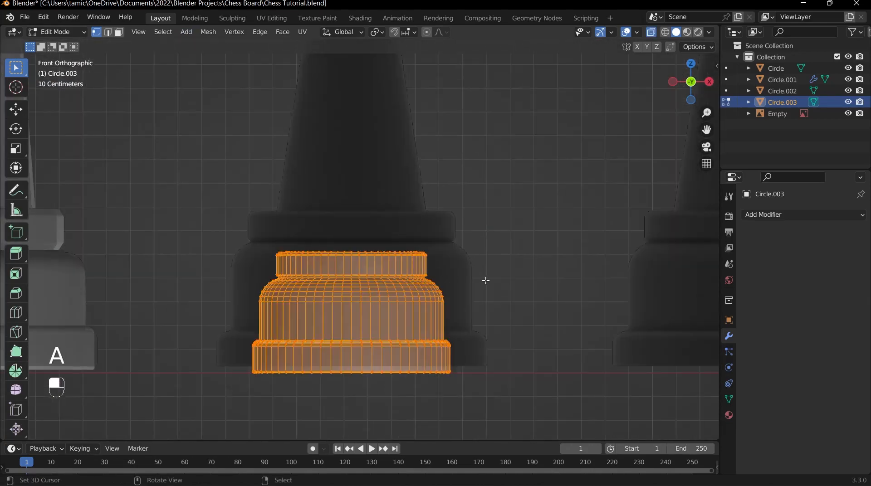
key(s)
click(545, 269)
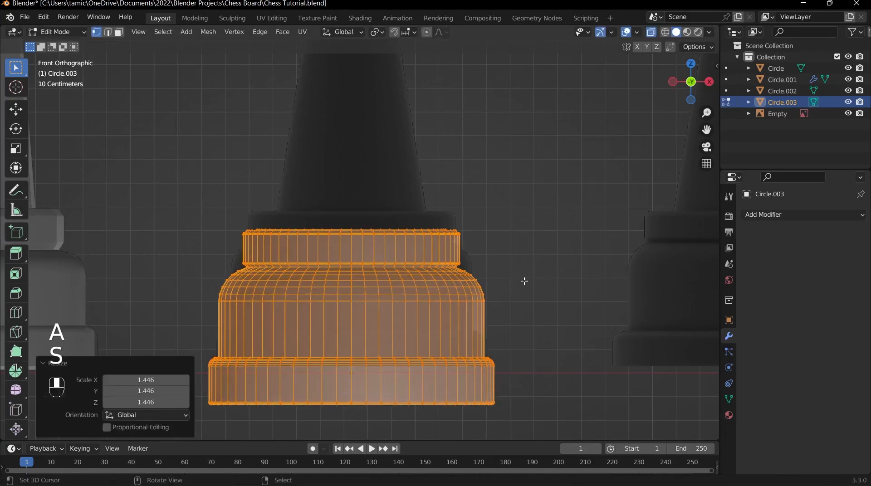
key(g)
key(z)
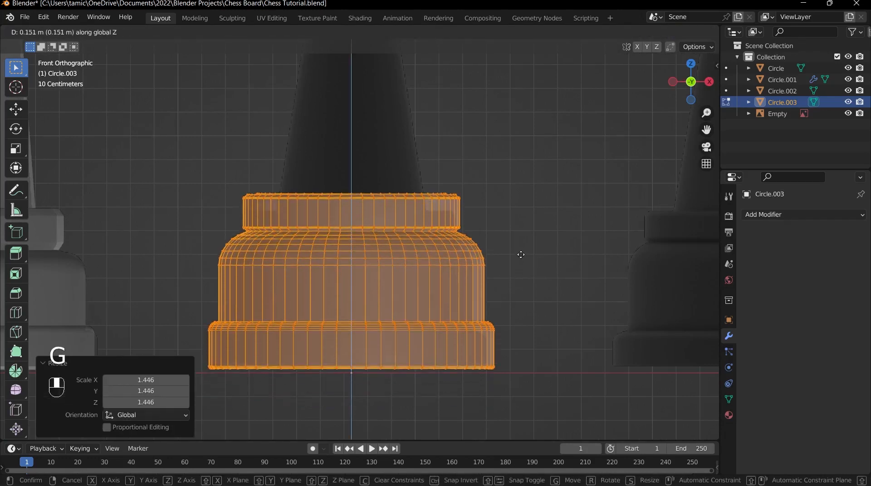
click(519, 297)
scroll(559, 278, down, 5)
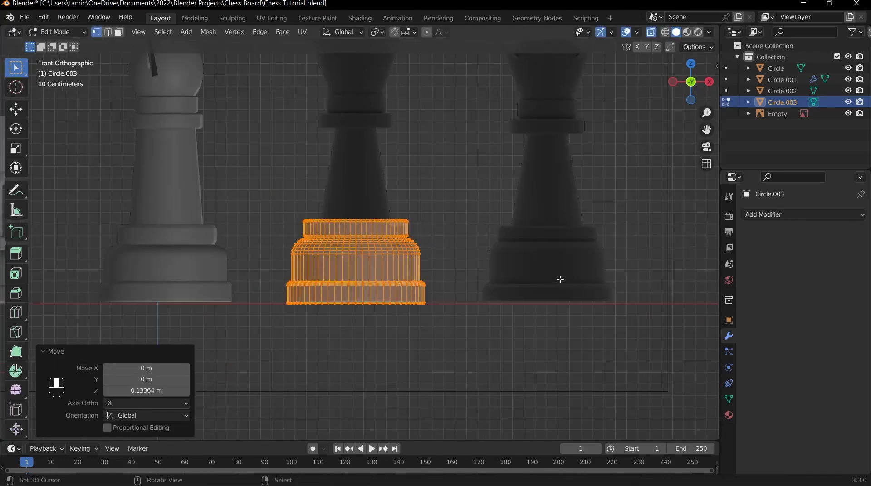
Step: Scale the whole base by about 0.943 in X and Y only, keeping its height, to match the king's base width
scroll(476, 261, up, 6)
key(alt+z)
middle_drag(466, 254, 454, 290)
key(Tab)
key(grave)
key(Tab)
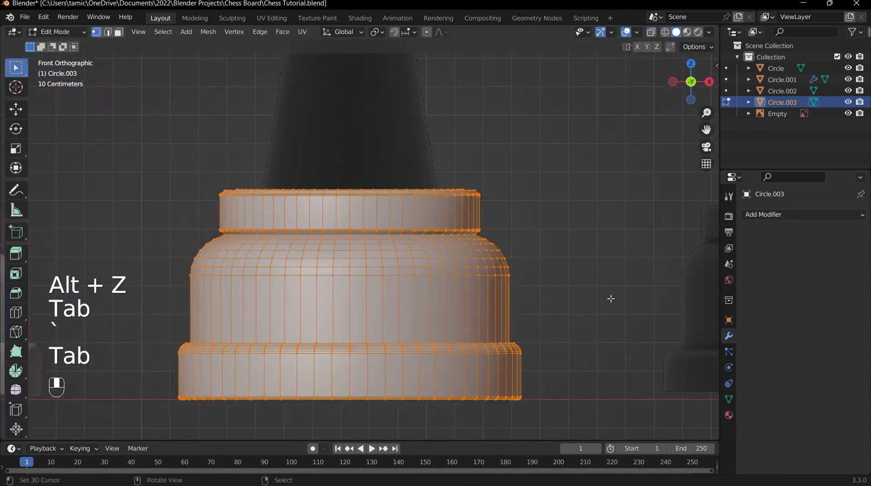
key(alt+z)
key(s)
key(shift+z)
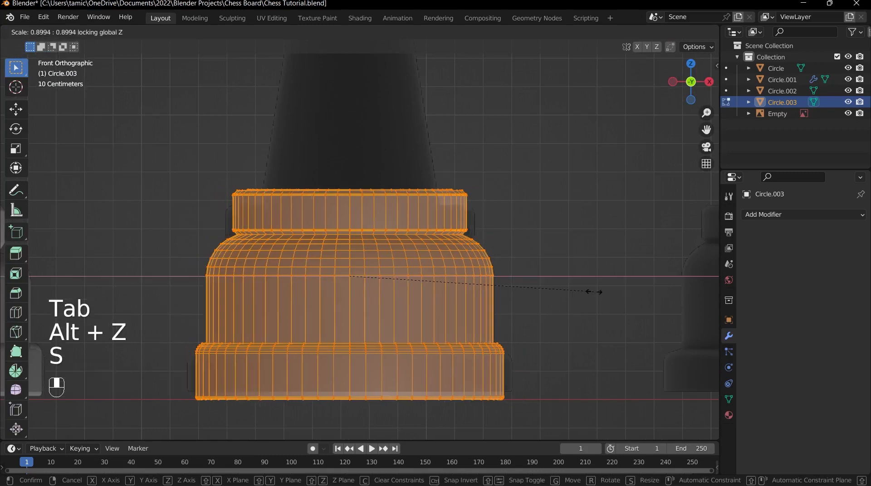
click(2, 235)
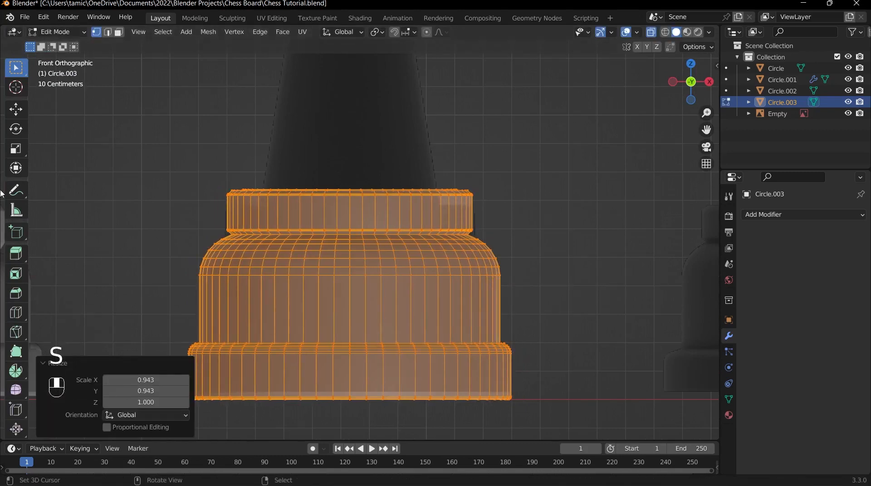
Step: Scale the base down along Z to approximate the height of the king's base in the reference, then clear the selection
key(s)
key(z)
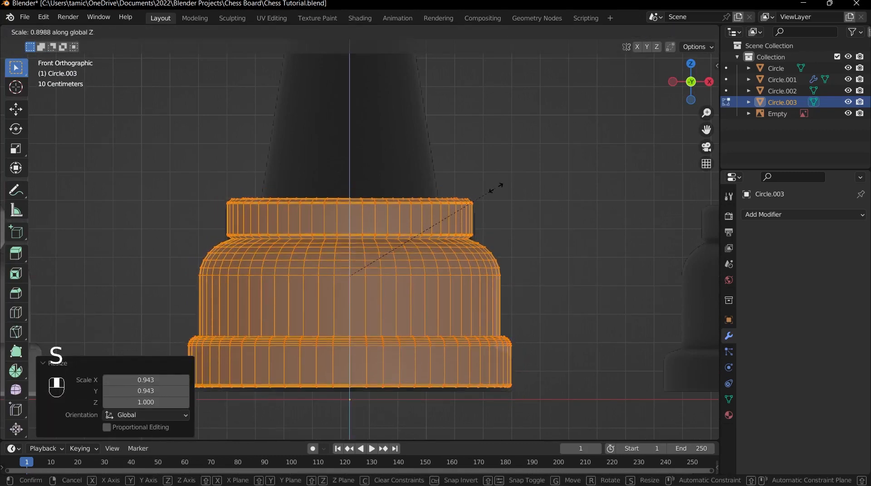
click(525, 176)
click(244, 120)
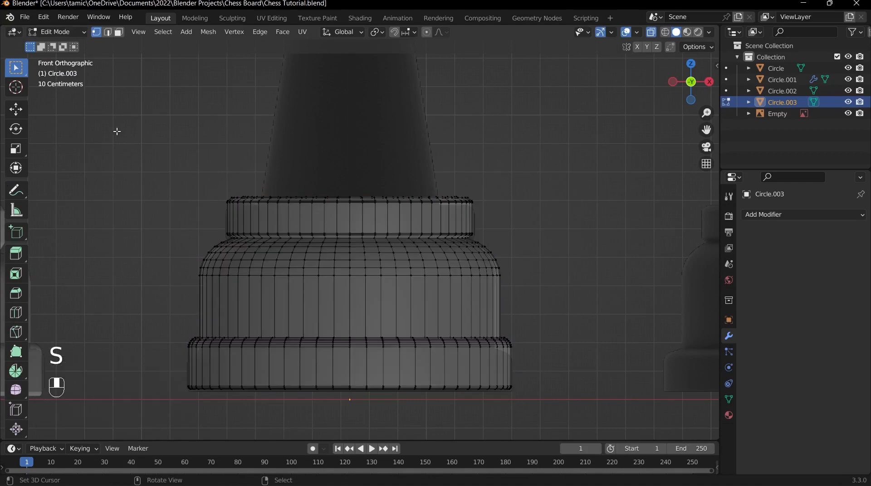
Step: Lower the part of the base above its bottom ring along Z and leave Edit Mode
scroll(196, 208, down, 8)
shift+middle_drag(207, 208, 346, 156)
scroll(351, 243, up, 5)
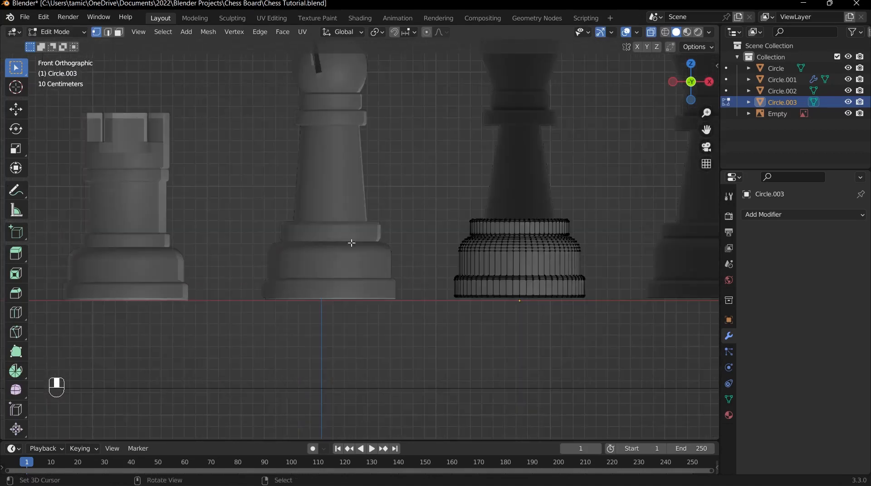
shift+middle_drag(548, 254, 398, 264)
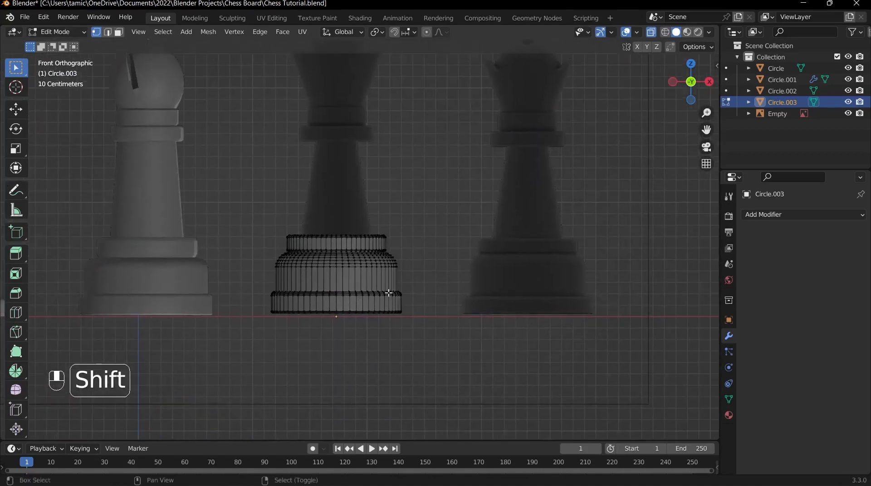
scroll(153, 189, up, 4)
drag(120, 175, 567, 347)
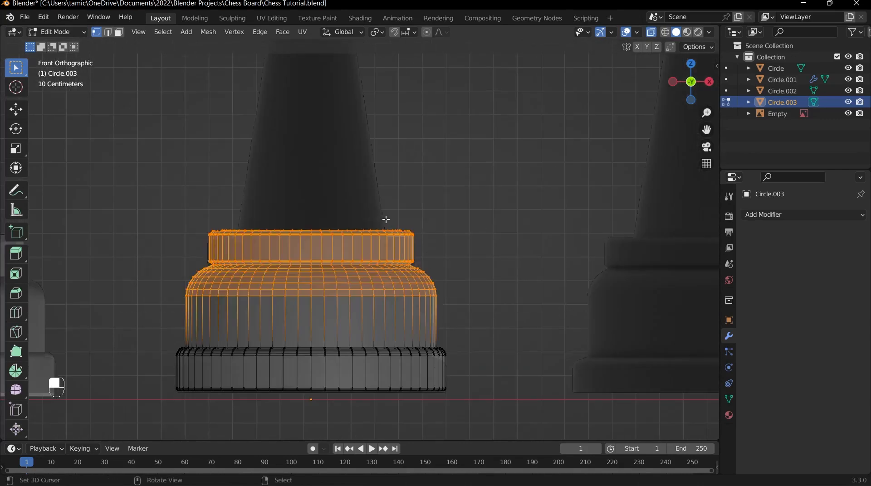
key(g)
key(z)
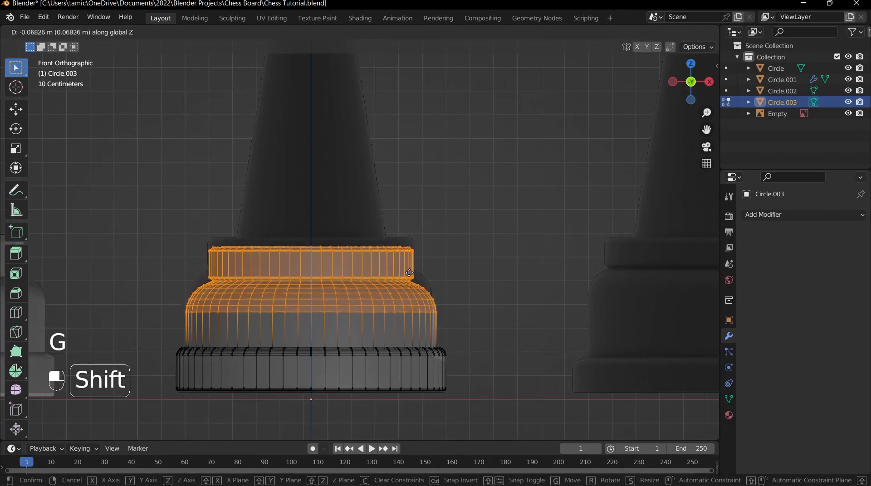
click(414, 295)
key(Tab)
scroll(416, 303, down, 5)
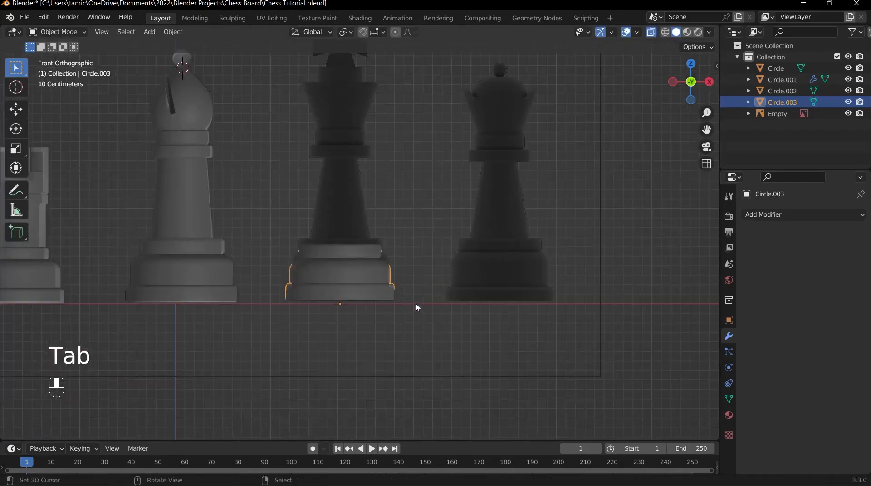
Step: Select the edge loop along the inner edge of the base's top ring in Edit Mode
key(alt+z)
middle_drag(416, 304, 361, 320)
key(grave)
scroll(351, 263, up, 3)
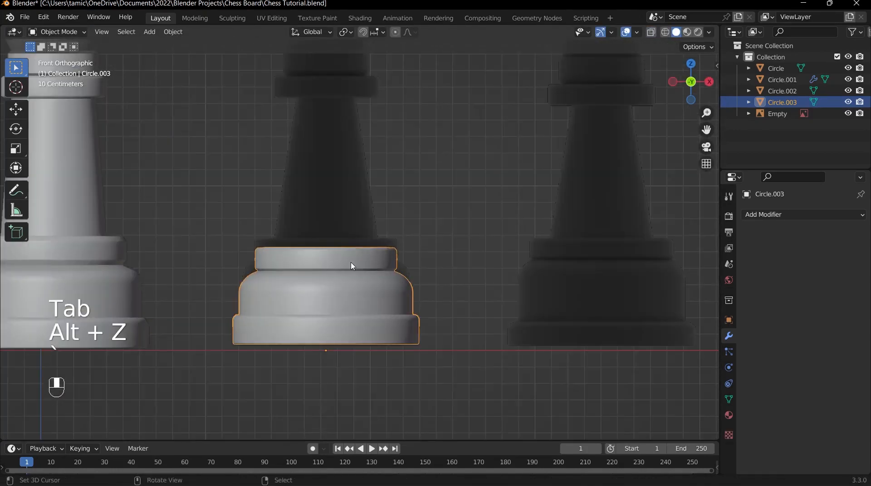
scroll(352, 266, up, 3)
middle_drag(360, 262, 391, 311)
key(Tab)
scroll(400, 245, up, 2)
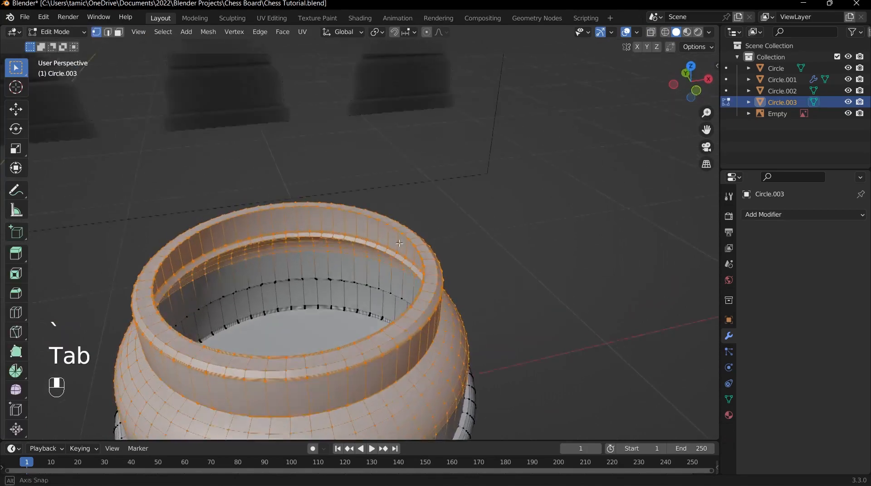
middle_drag(399, 243, 386, 226)
scroll(387, 227, up, 3)
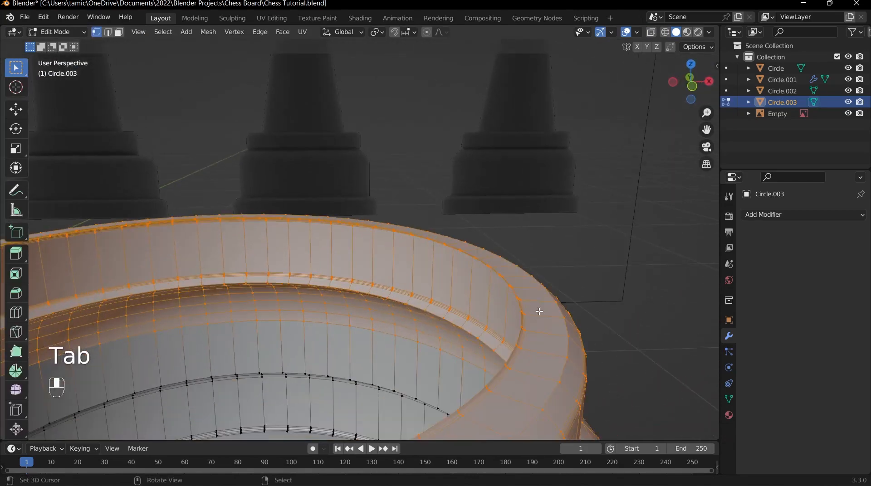
middle_drag(539, 311, 518, 294)
alt+right_click(452, 302)
scroll(451, 302, down, 3)
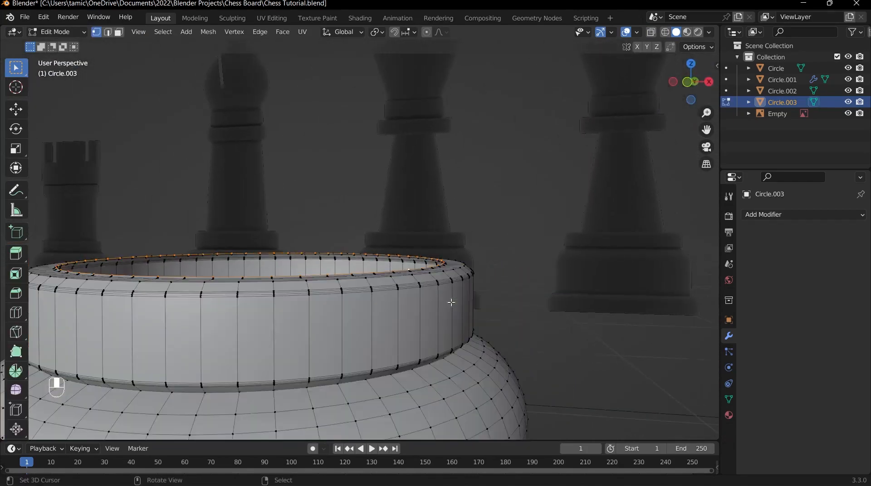
middle_drag(452, 302, 439, 261)
scroll(438, 258, up, 3)
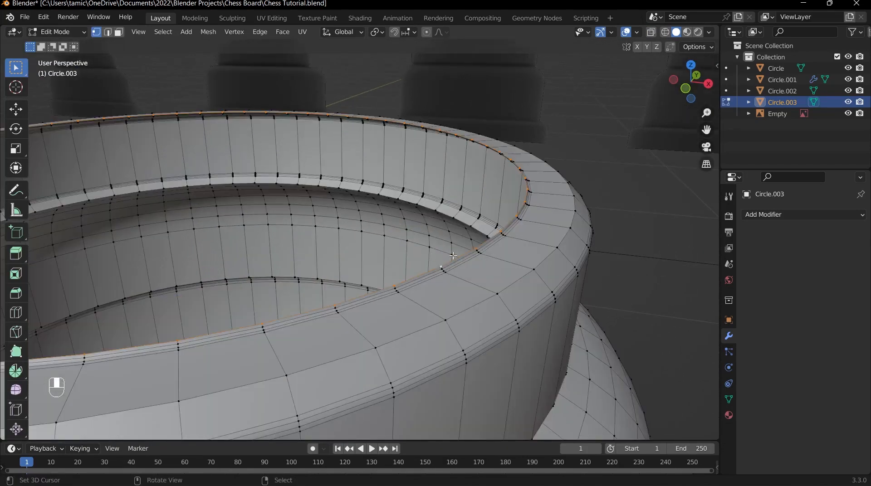
Step: Delete the vertices along the inner edge of the base's top rim, keeping the loop at the outer edge of its flat face
key(grave)
middle_drag(389, 213, 391, 235)
key(grave)
shift+middle_drag(292, 139, 521, 235)
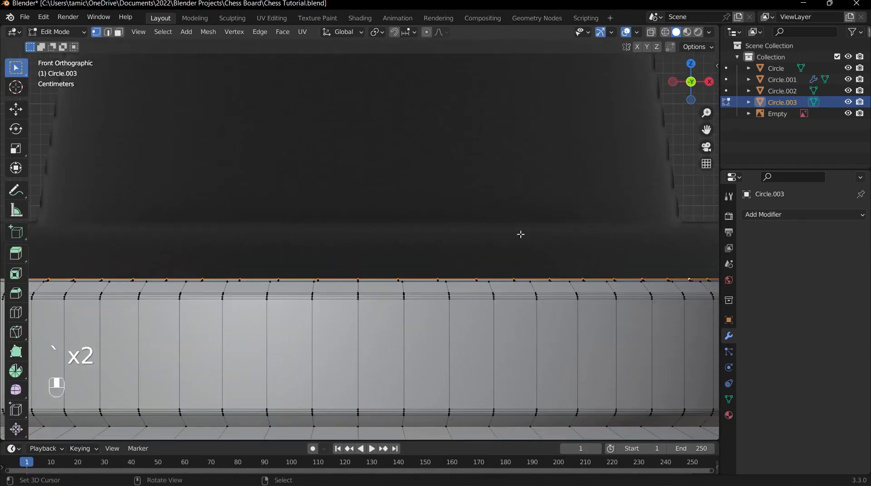
scroll(435, 234, down, 1)
key(alt+z)
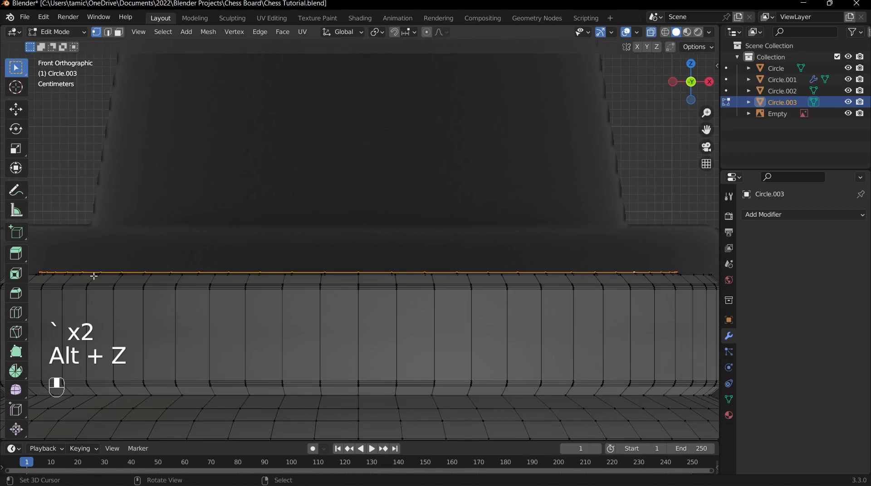
scroll(105, 225, down, 2)
scroll(123, 229, up, 2)
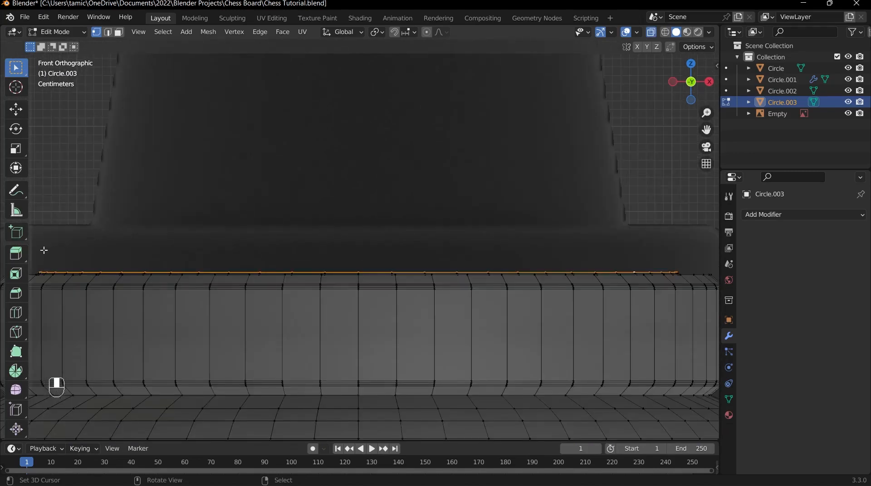
drag(38, 255, 747, 275)
middle_drag(748, 275, 560, 293)
key(alt+z)
shift+middle_drag(561, 292, 424, 195)
scroll(412, 126, up, 3)
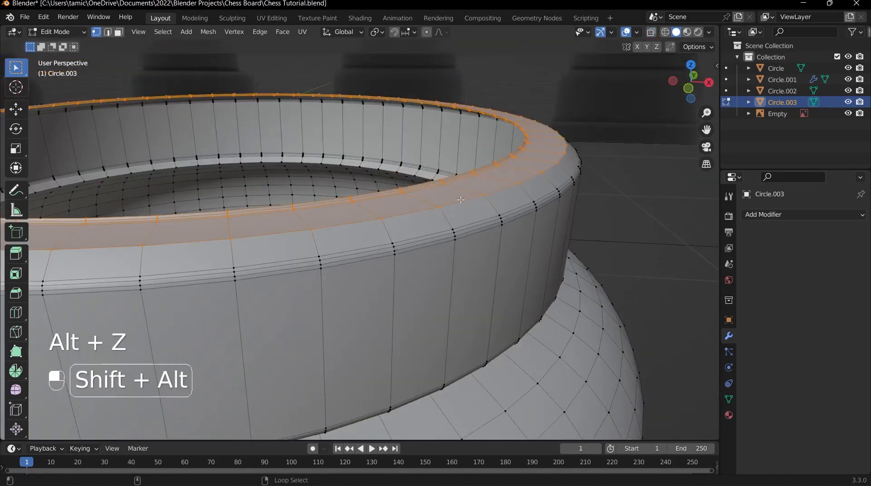
key(x)
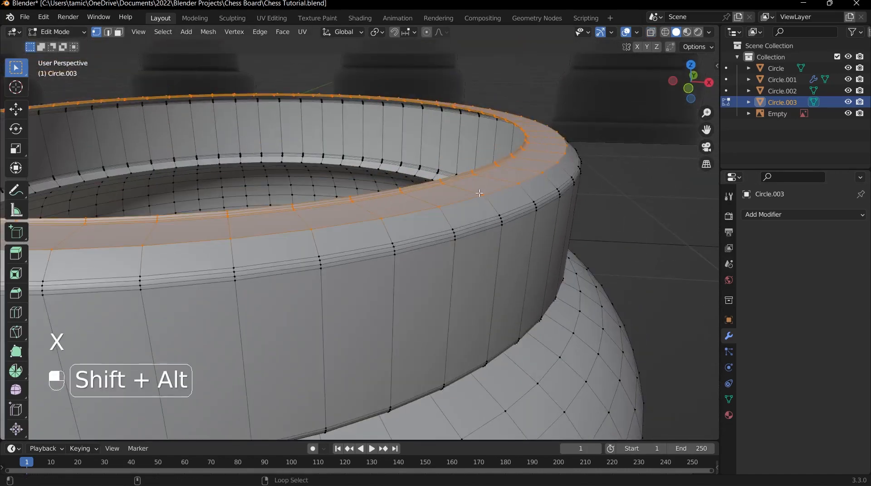
alt+shift+click(466, 199)
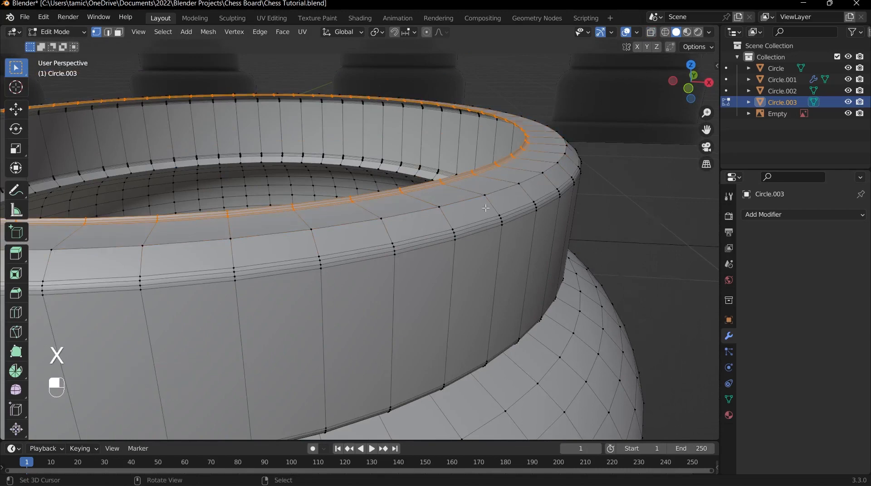
scroll(486, 208, down, 2)
key(x)
click(494, 192)
scroll(444, 223, down, 4)
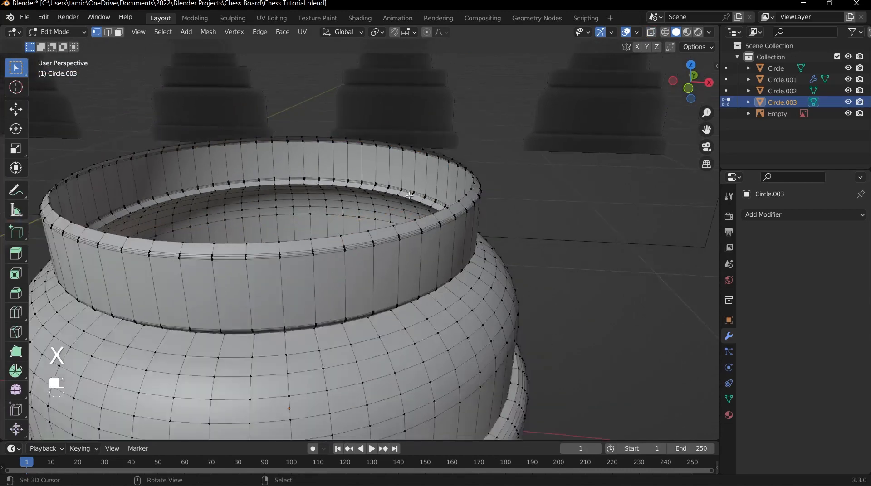
Step: Select the open edge loop on top of the base and extrude it inward, scaled to about 0.707
middle_drag(389, 243, 407, 257)
scroll(408, 257, up, 3)
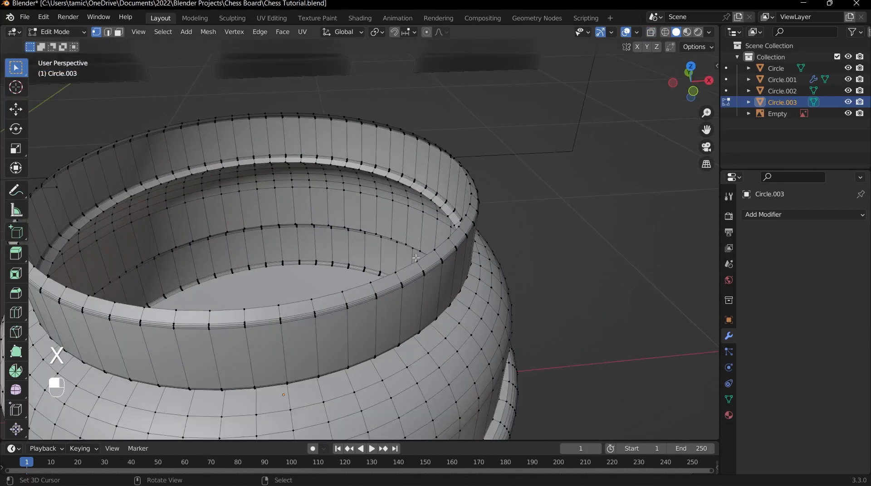
alt+click(439, 247)
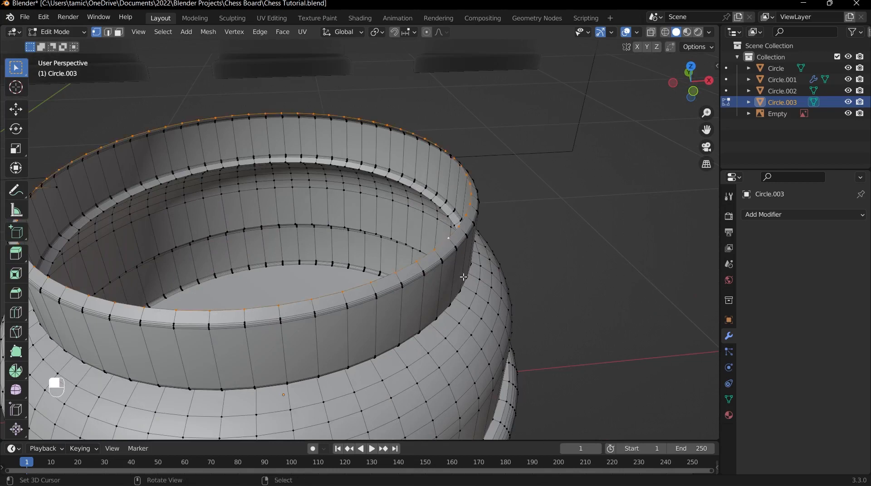
key(e)
right_click(556, 183)
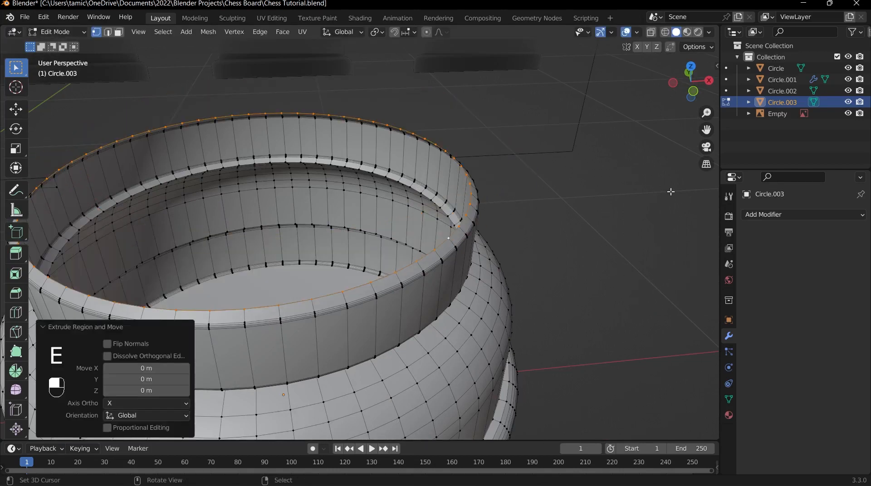
scroll(671, 192, down, 3)
key(s)
click(523, 185)
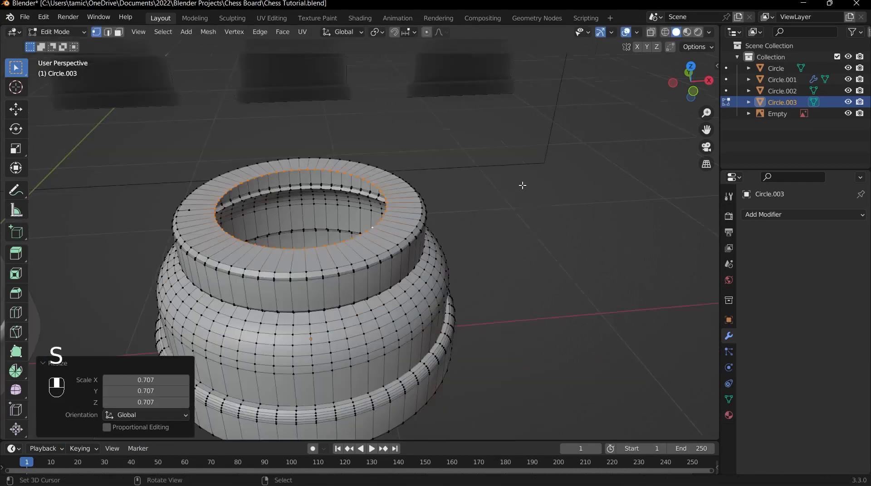
Step: In front view, extrude the inner loop up about 0.92 m along Z to the reference king's collar
key(grave)
shift+middle_drag(399, 113, 489, 332)
scroll(472, 254, down, 4)
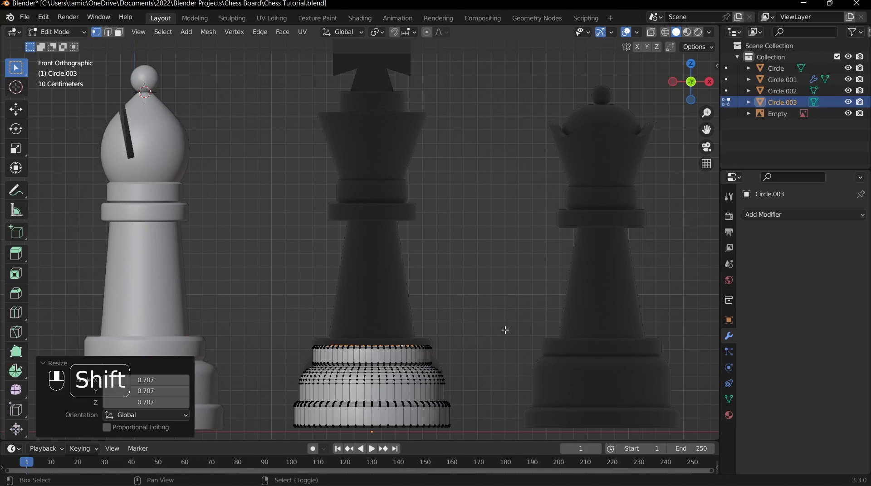
shift+middle_drag(504, 330, 484, 282)
key(s)
right_click(538, 280)
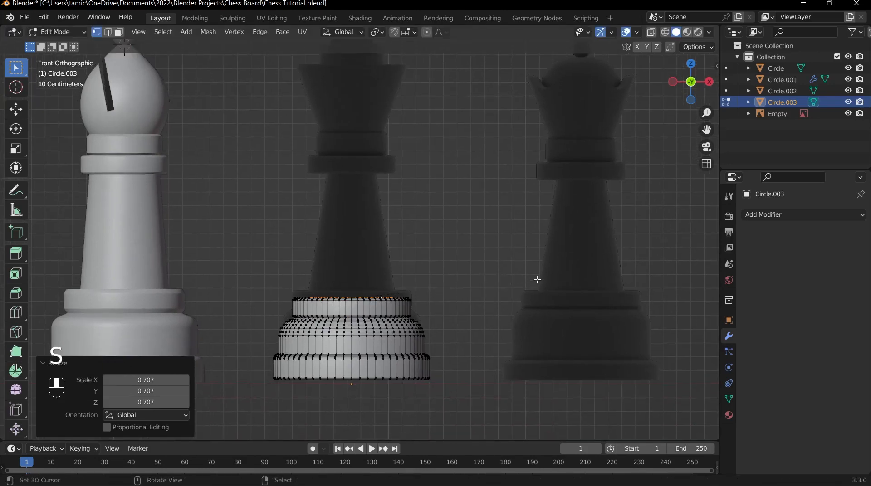
scroll(538, 280, up, 1)
key(e)
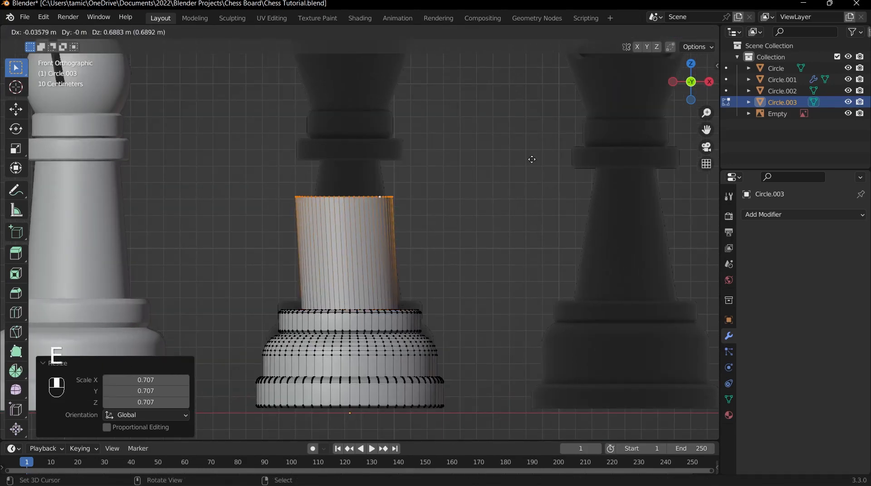
click(520, 100)
Step: Scale in the column's top edge loop to taper the body toward the reference collar
shift+middle_drag(513, 126, 531, 206)
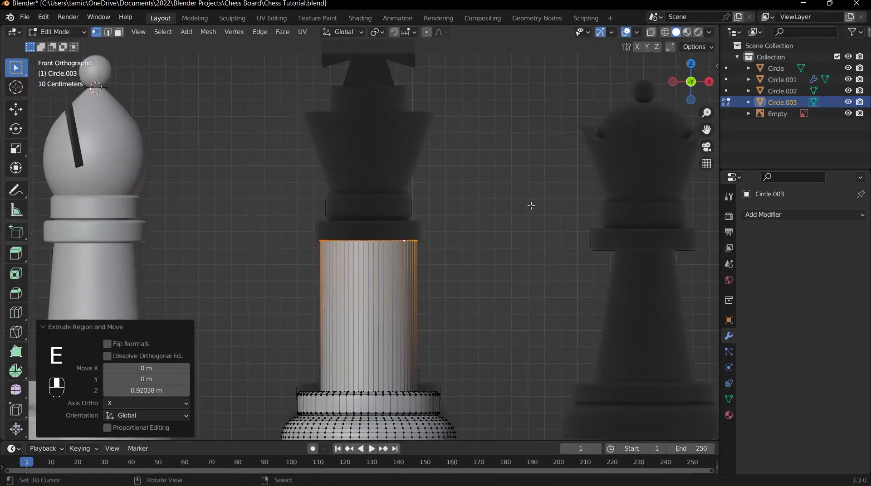
scroll(588, 223, up, 4)
key(x)
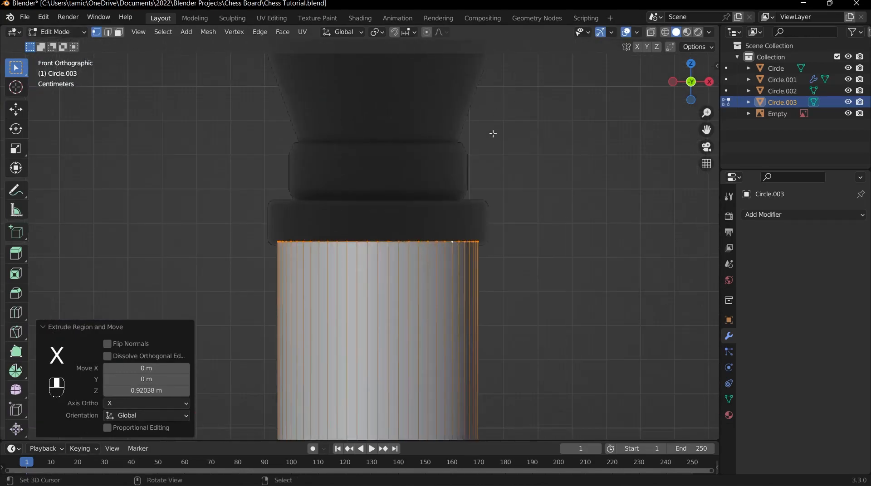
key(s)
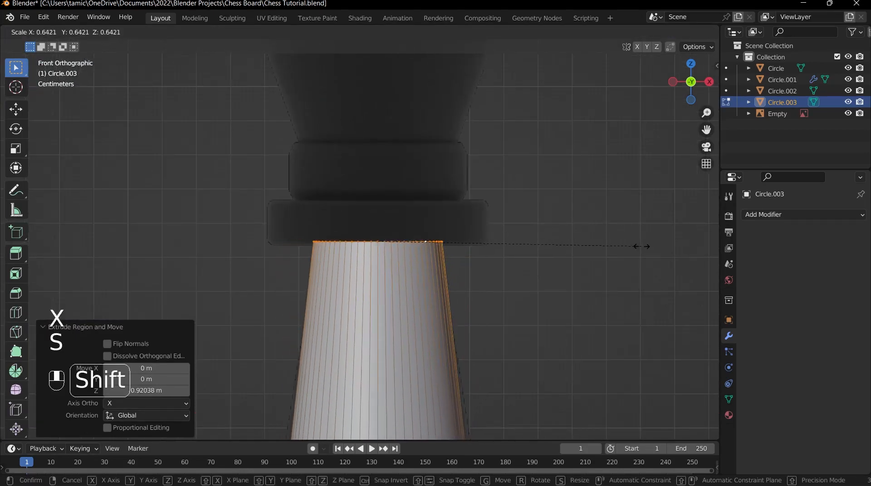
click(531, 234)
Step: Select the column's face loop and widen it to about 1.26 in X and Y, keeping its height locked
scroll(466, 269, down, 4)
scroll(466, 270, down, 4)
key(Tab)
middle_drag(426, 292, 405, 289)
scroll(406, 292, up, 6)
key(Tab)
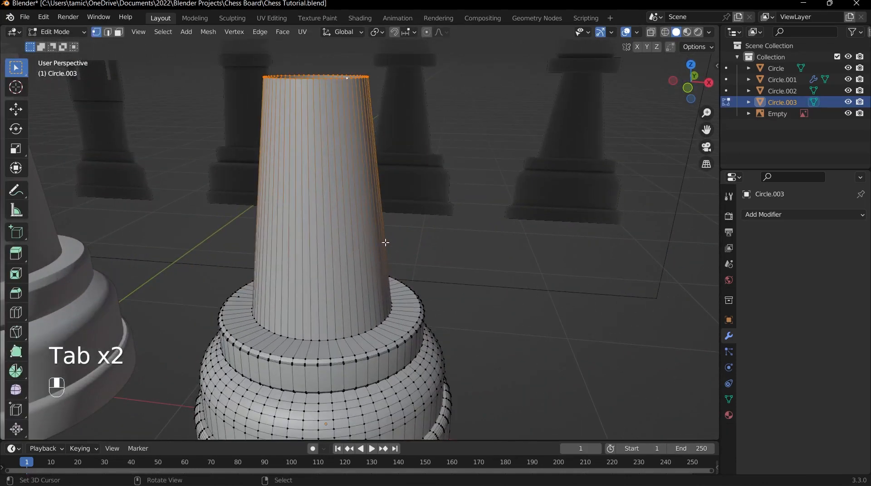
key(3)
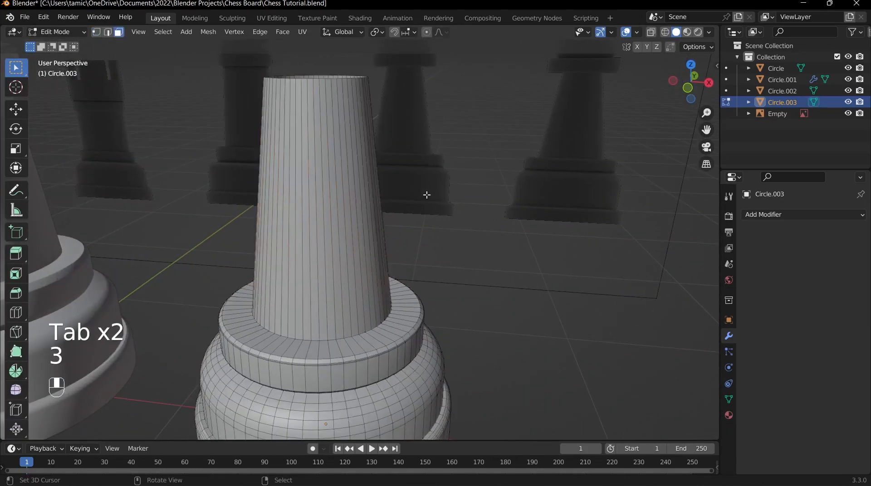
alt+click(371, 161)
middle_drag(371, 161, 455, 201)
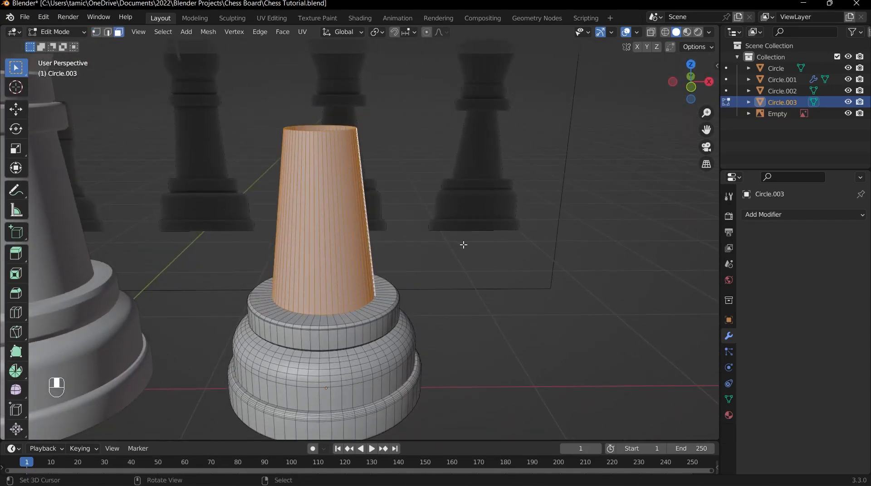
key(s)
key(shift+z)
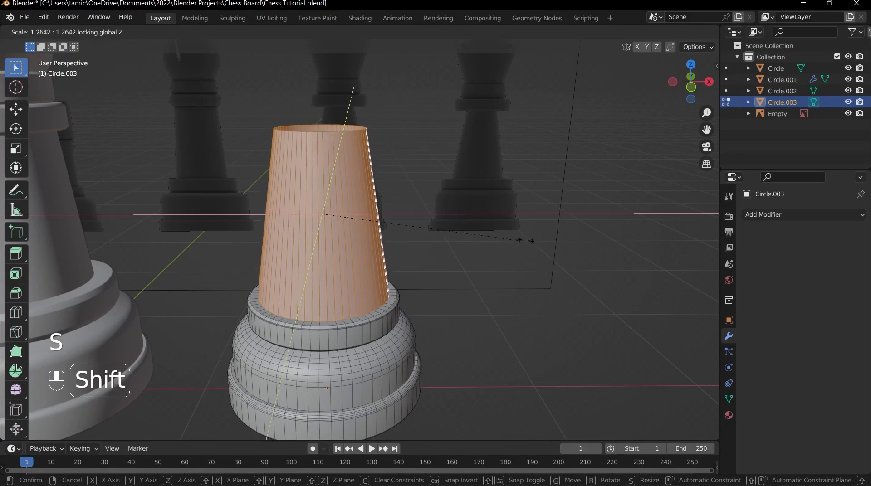
click(526, 241)
Step: Leave Edit Mode and compare the king's column with the finished bishop in perspective and front view
key(Tab)
middle_drag(525, 241, 286, 315)
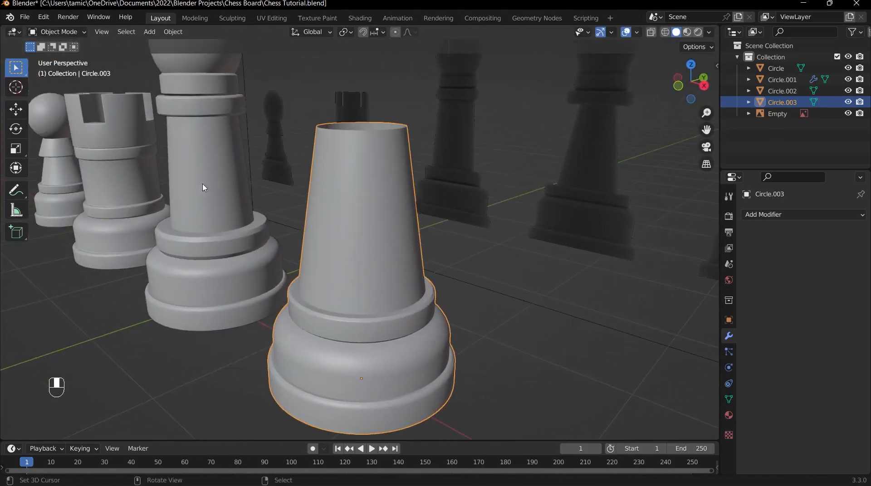
scroll(176, 222, down, 3)
click(252, 171)
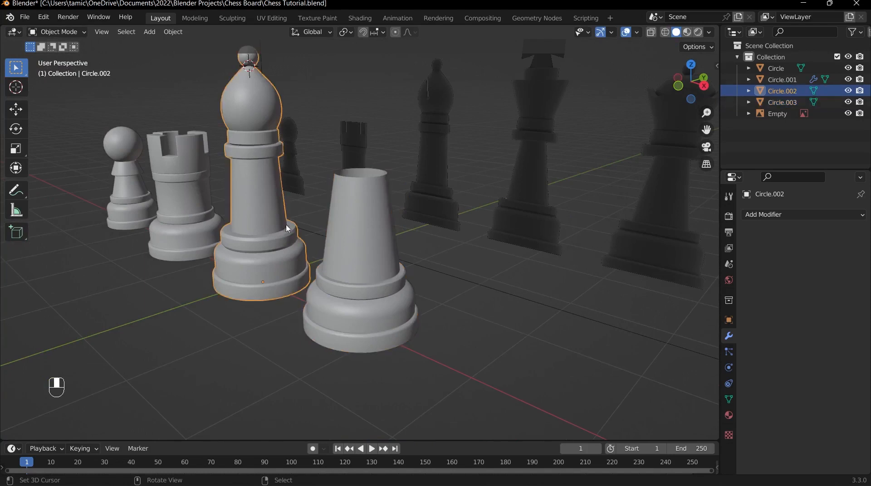
middle_drag(286, 229, 454, 245)
key(grave)
click(363, 216)
shift+middle_drag(342, 175, 359, 228)
scroll(366, 241, up, 3)
key(Tab)
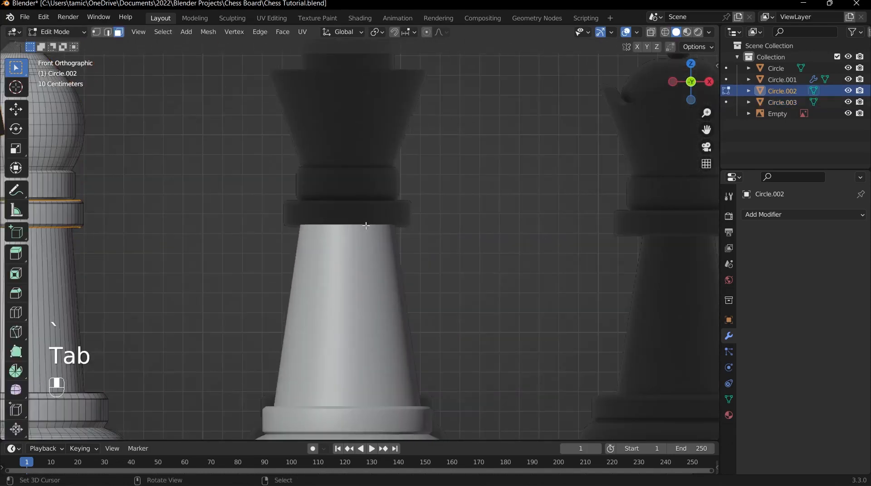
key(Tab)
Step: Reopen the king piece in Edit Mode and select the edge loop at the top of its column
click(346, 251)
scroll(352, 234, up, 2)
key(Tab)
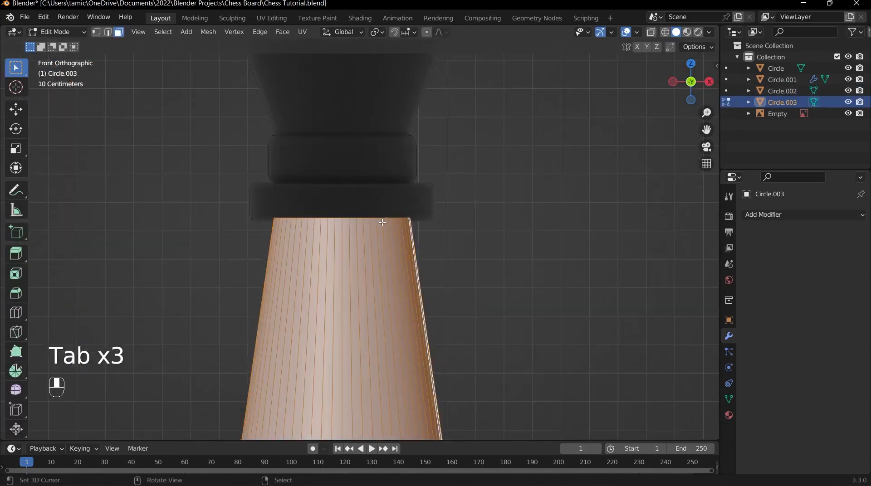
key(grave)
key(2)
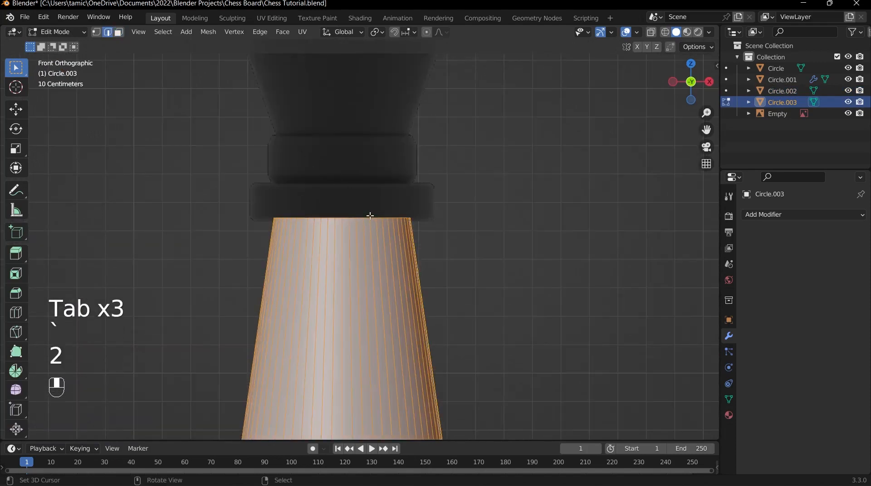
alt+click(380, 219)
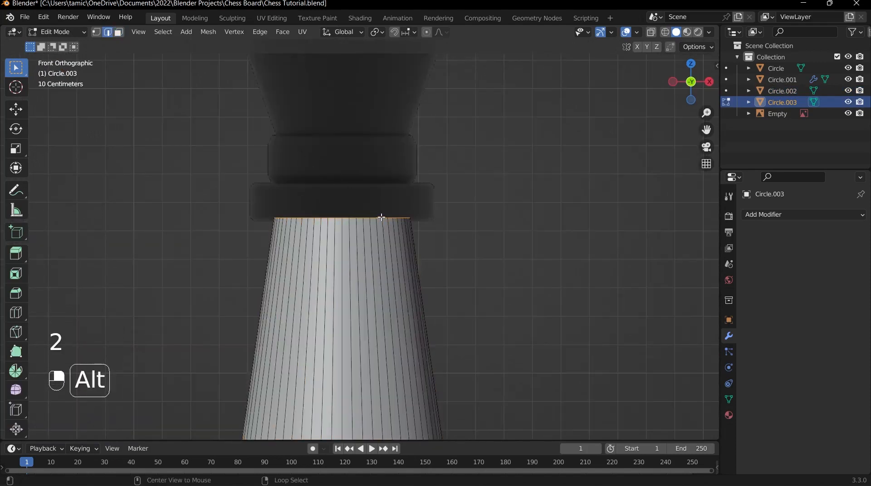
Step: Extrude the column's top loop outward at scale 1.338, and extrude it up about 0.142 m to form the collar
scroll(380, 218, up, 2)
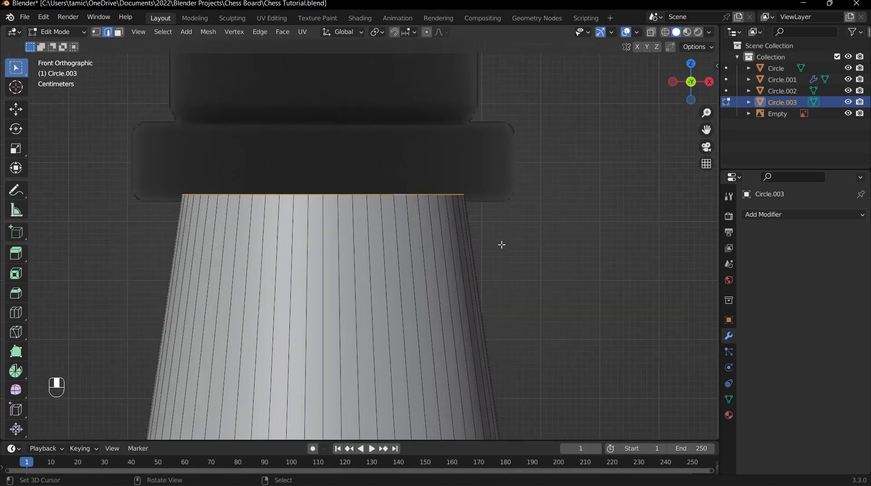
key(e)
right_click(484, 159)
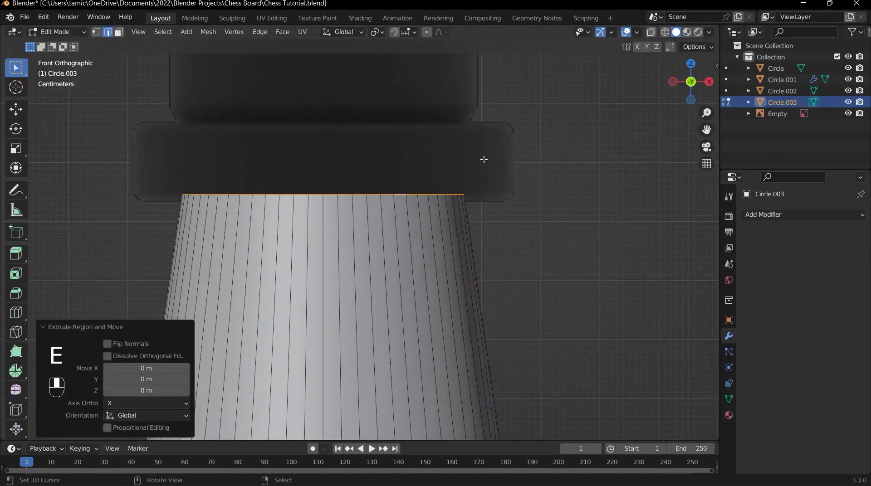
key(s)
key(shift)
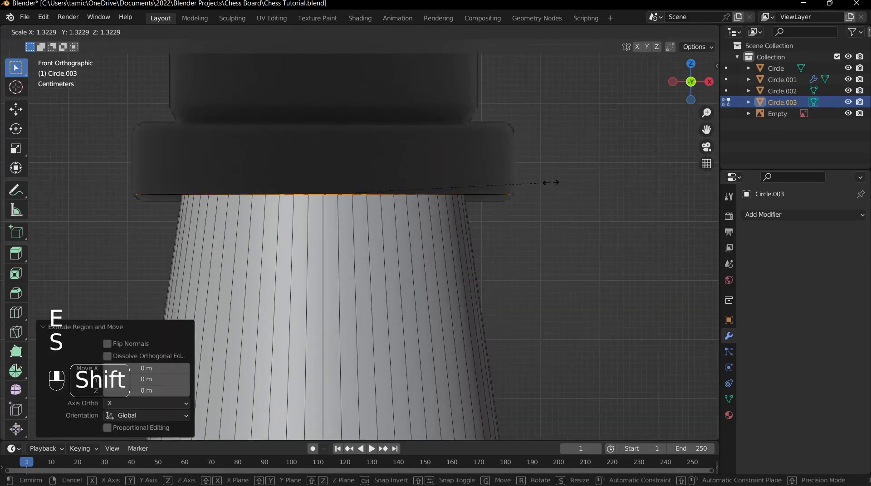
click(567, 183)
key(e)
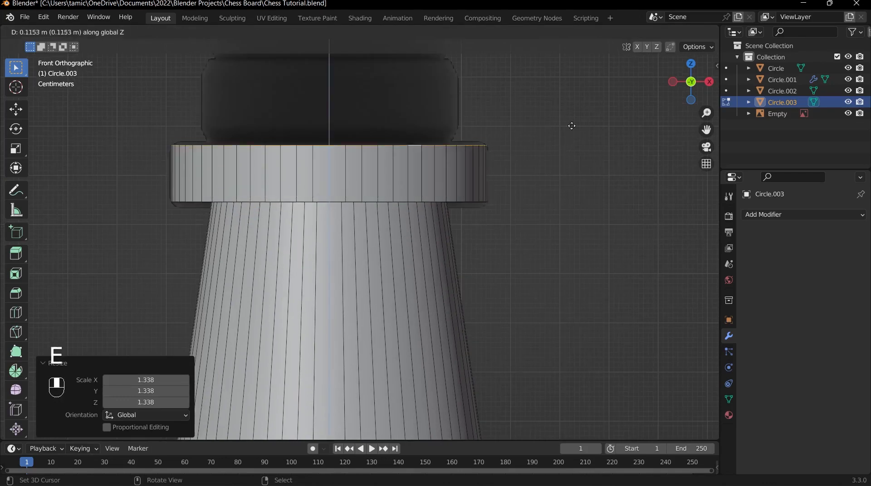
click(562, 132)
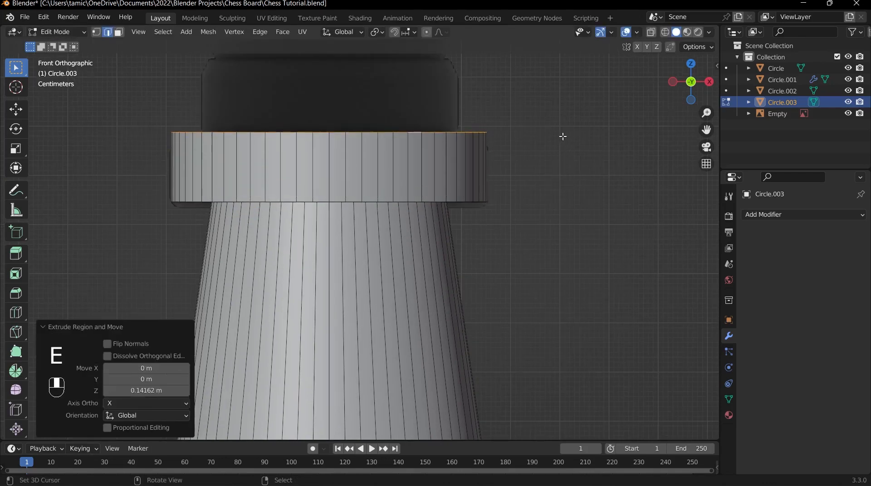
Step: Select the collar's outer face loop and scale it to 1.043 in X and Y only
scroll(510, 180, down, 5)
middle_drag(510, 180, 451, 241)
key(grave)
scroll(448, 208, up, 3)
key(3)
alt+click(431, 204)
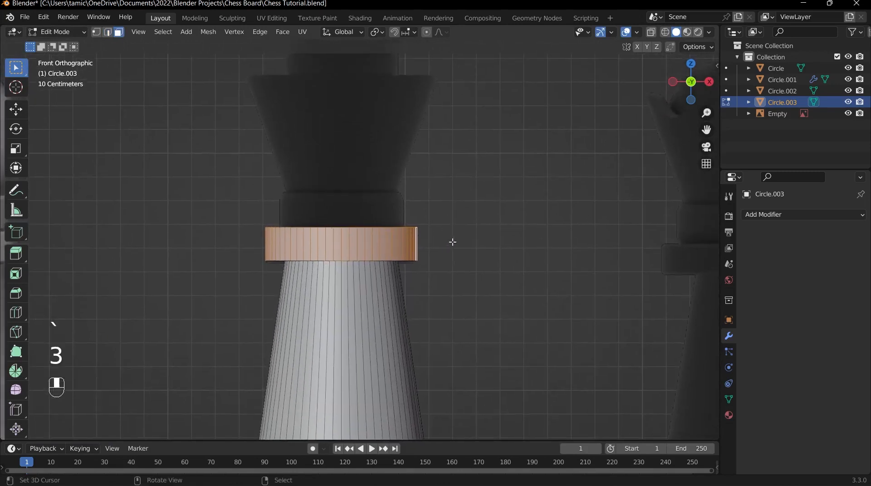
scroll(425, 220, up, 4)
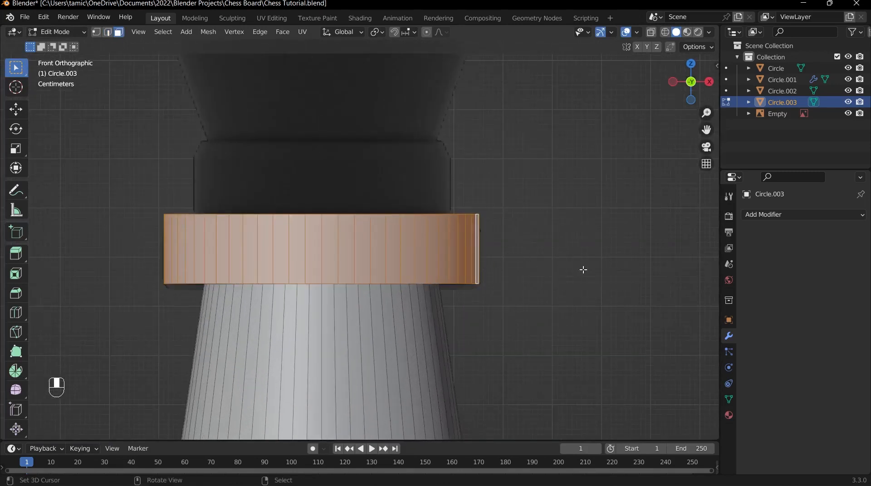
key(s)
shift+click(660, 251)
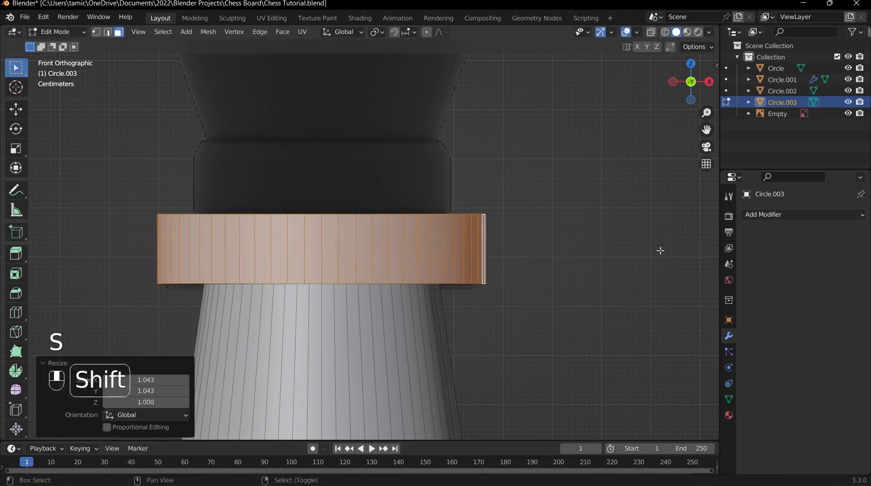
Step: Select the edge loop around the collar's top rim and return to front view
scroll(311, 188, down, 6)
scroll(351, 255, up, 3)
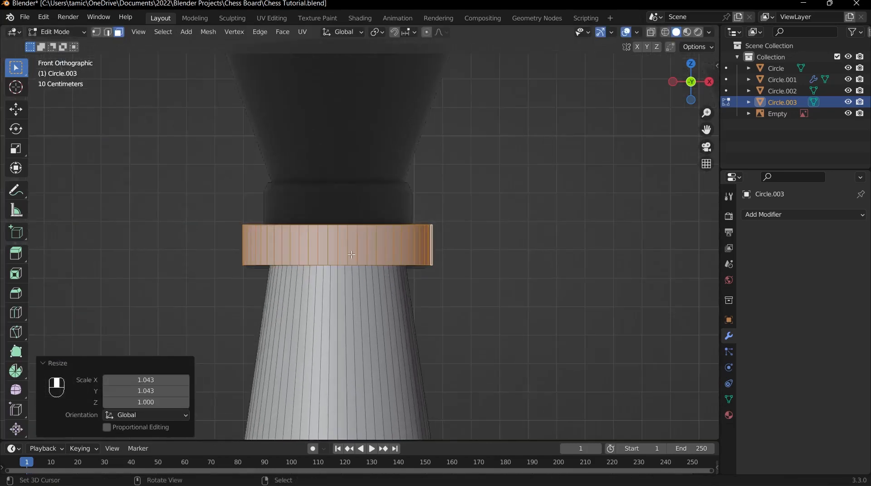
middle_drag(401, 220, 397, 241)
key(2)
alt+click(398, 227)
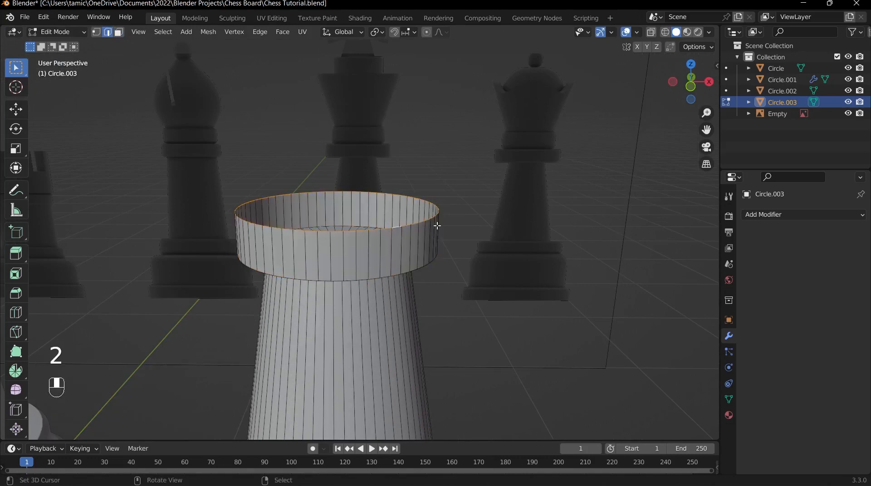
key(grave)
click(410, 154)
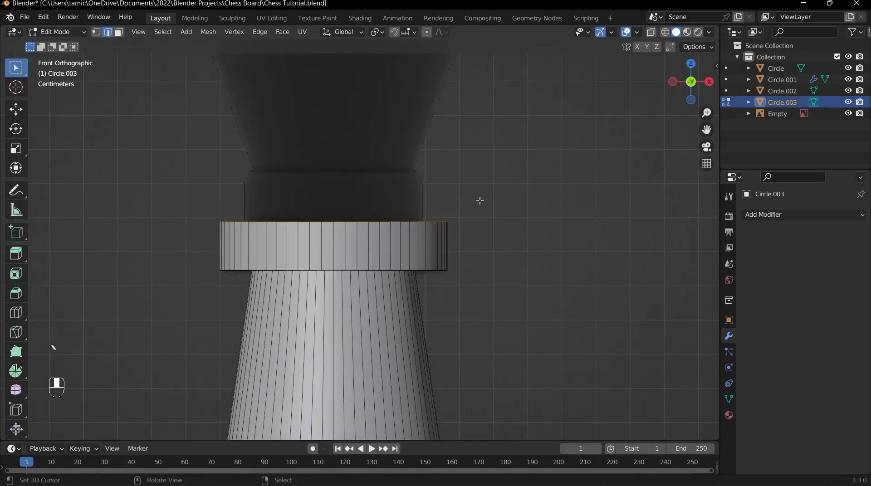
Step: Turn on X-ray and extrude the collar's top loop inward, scaled to 0.792 to match the upper ring's width
shift+middle_drag(480, 201, 486, 259)
key(alt+z)
scroll(563, 252, up, 2)
key(e)
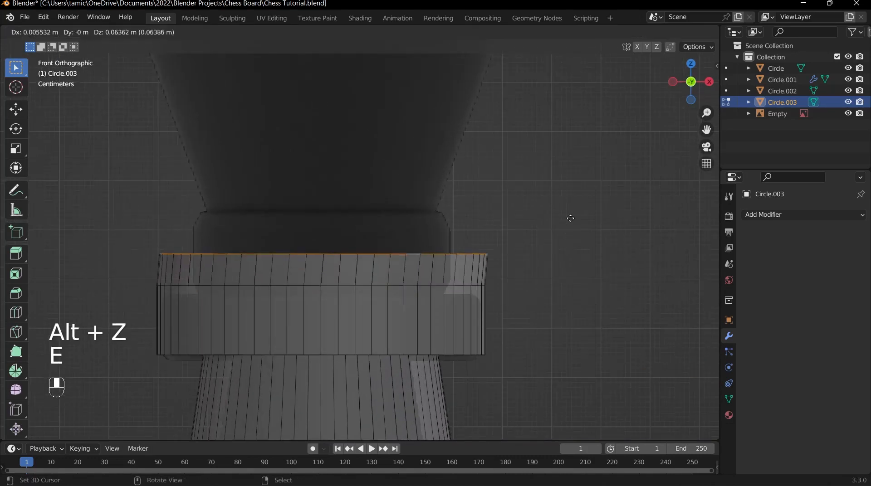
right_click(569, 195)
key(s)
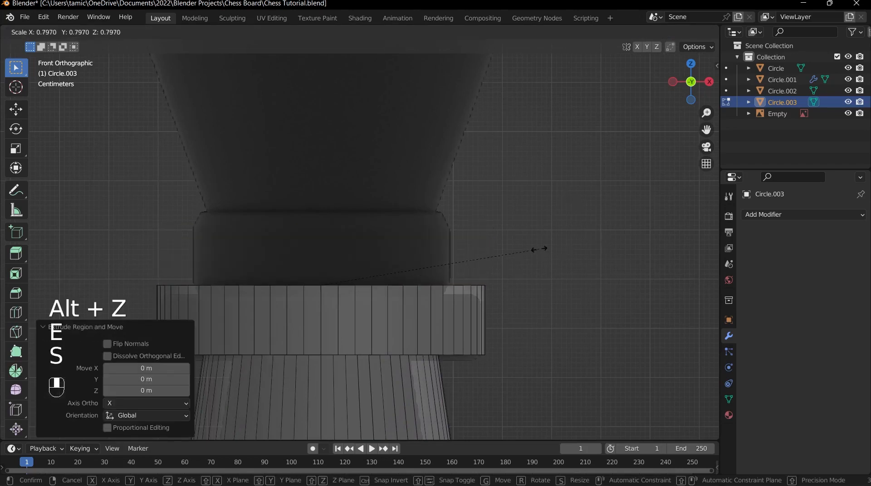
click(540, 249)
Step: Extrude the inset loop above the collar up about 0.147 m to form the second ring
middle_drag(541, 249, 509, 253)
key(grave)
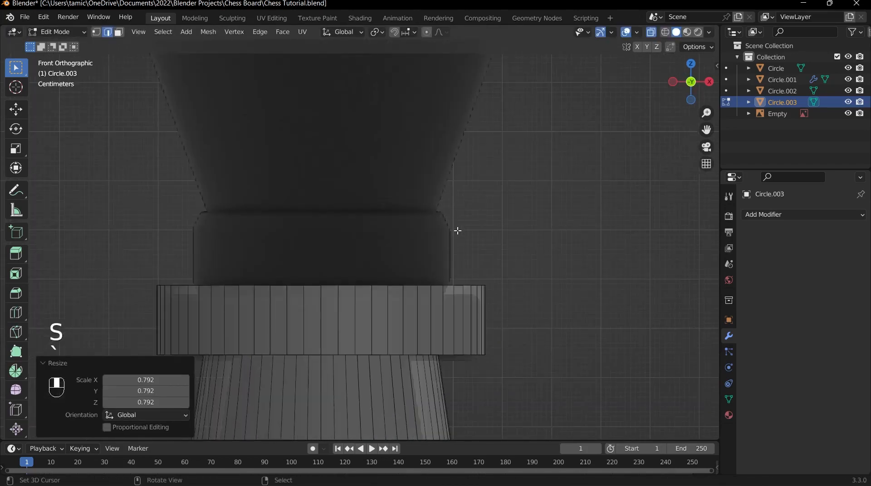
key(e)
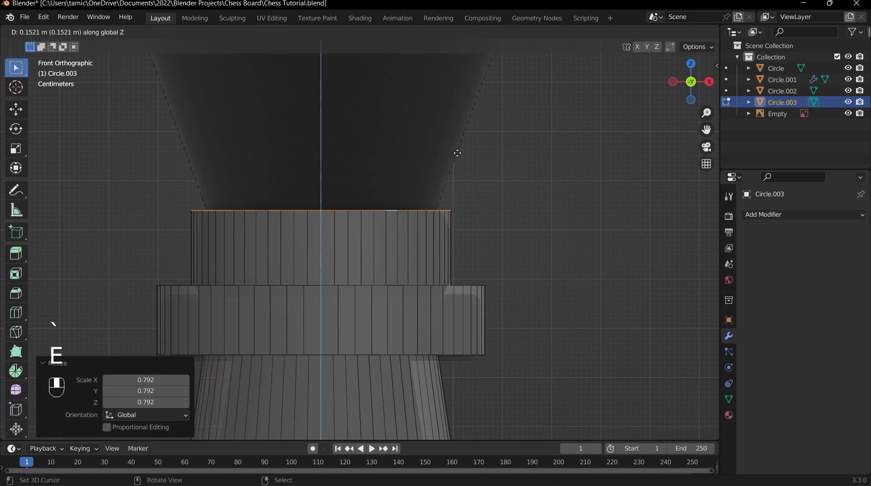
key(shift)
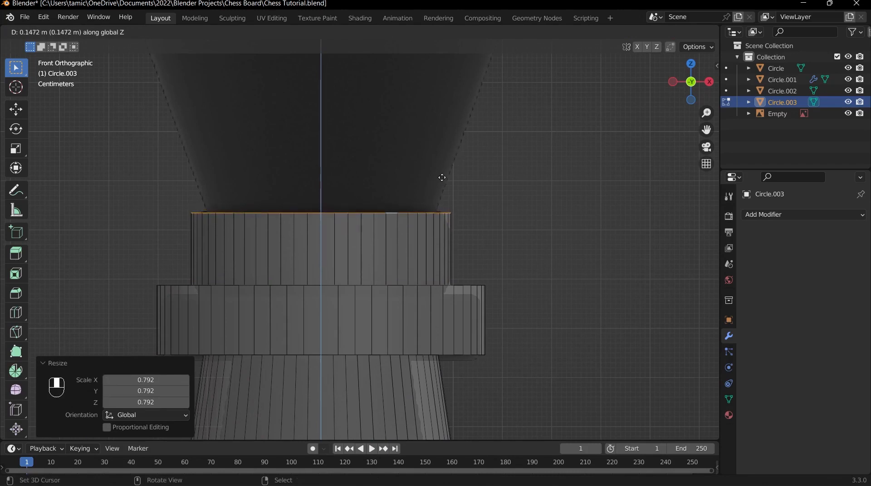
click(442, 177)
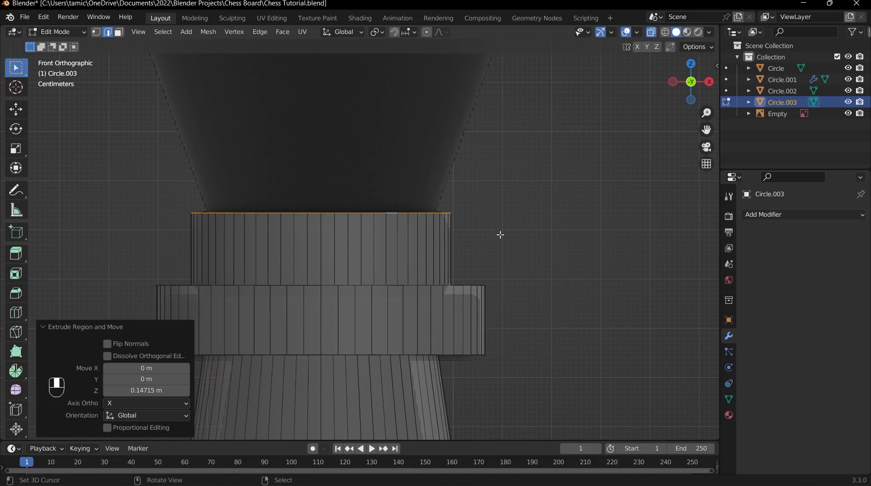
Step: Extrude the second ring's top loop inward, scaled to 0.859 to match the narrow base of the king's head
key(e)
right_click(514, 165)
key(s)
click(547, 199)
Step: Extrude the inset loop up about 0.475 m and scale it outward to flare the head to the reference width
scroll(547, 199, down, 3)
shift+middle_drag(546, 219, 546, 298)
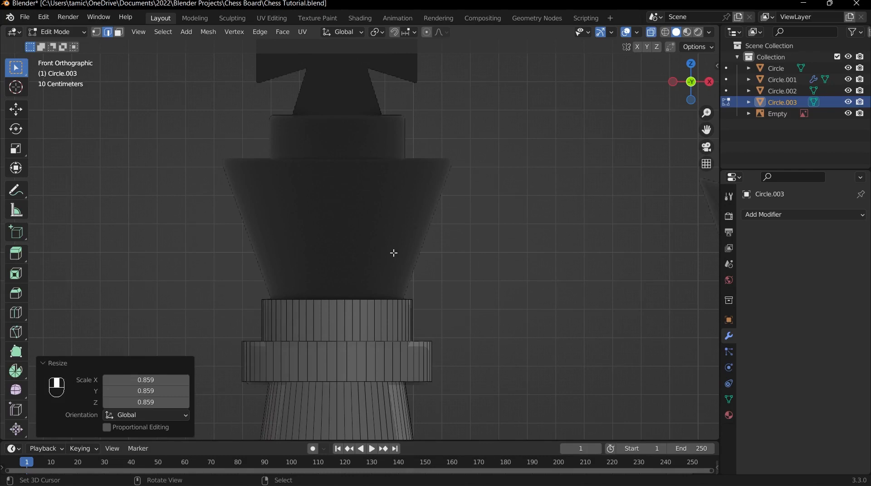
key(e)
key(z)
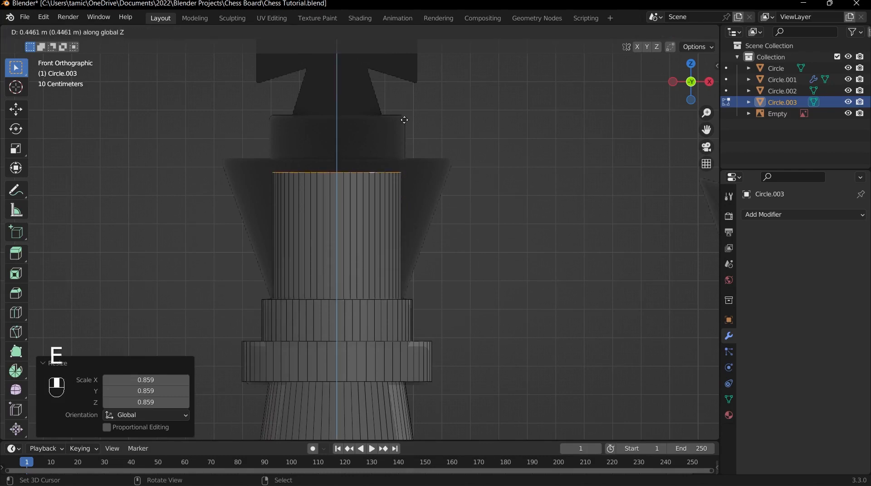
click(409, 113)
key(x)
key(s)
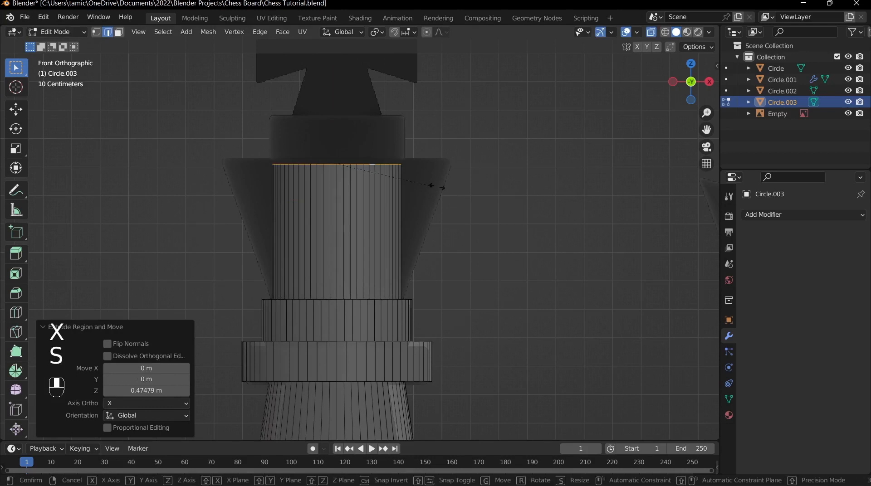
click(513, 190)
Step: Cap the flared head's top loop with a face and adjust the rim, raising it about 0.019 m and scaling it to 1.065
key(f)
key(z)
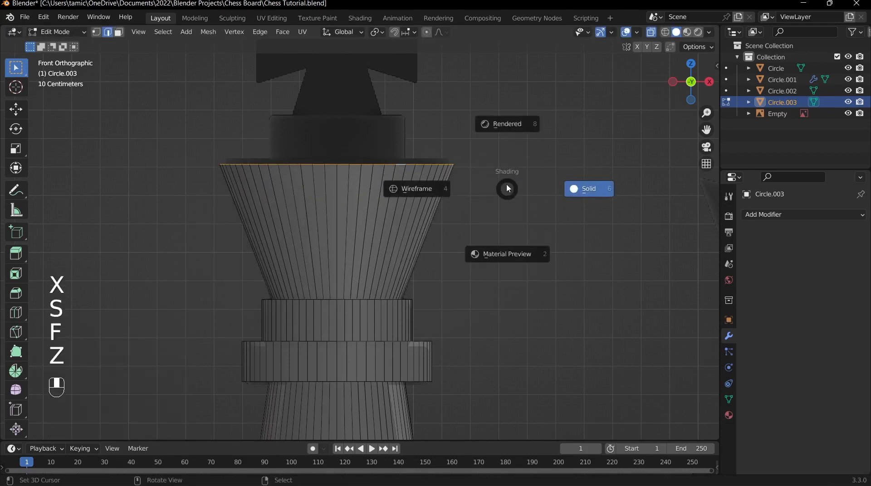
key(g)
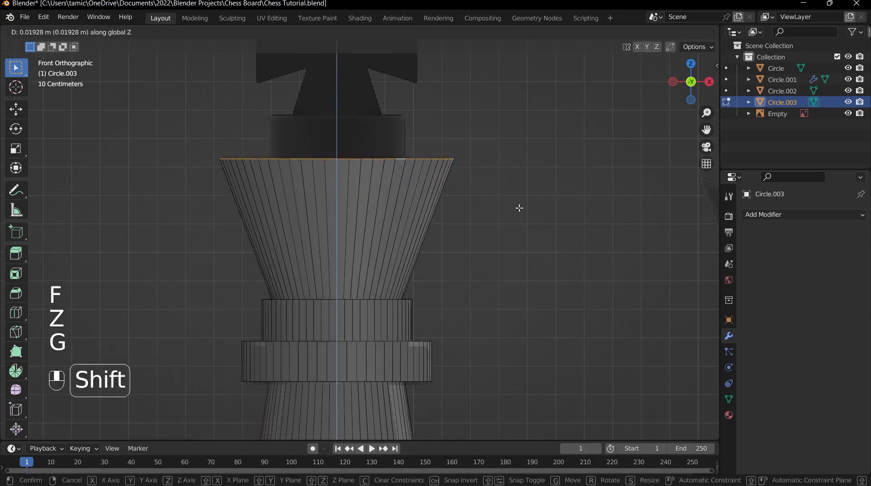
click(521, 206)
key(s)
click(562, 198)
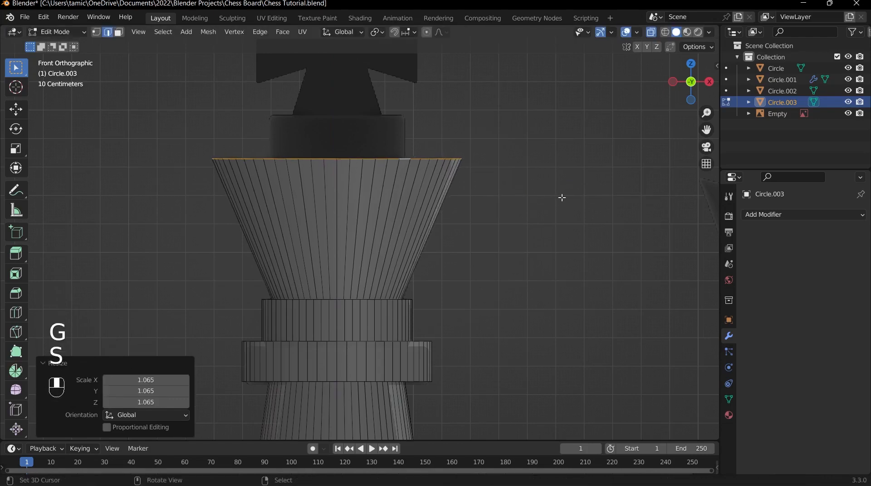
Step: Turn off X-ray and delete the face capping the flared head
middle_drag(554, 199, 385, 205)
key(alt+z)
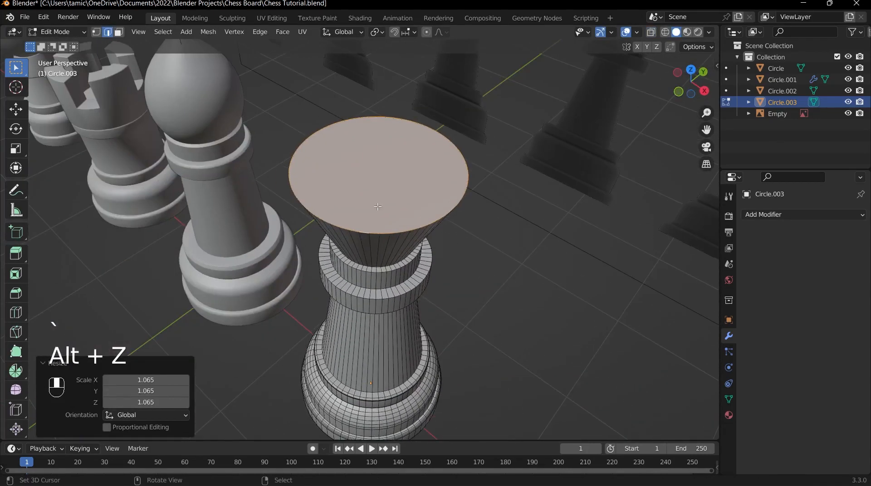
key(3)
key(x)
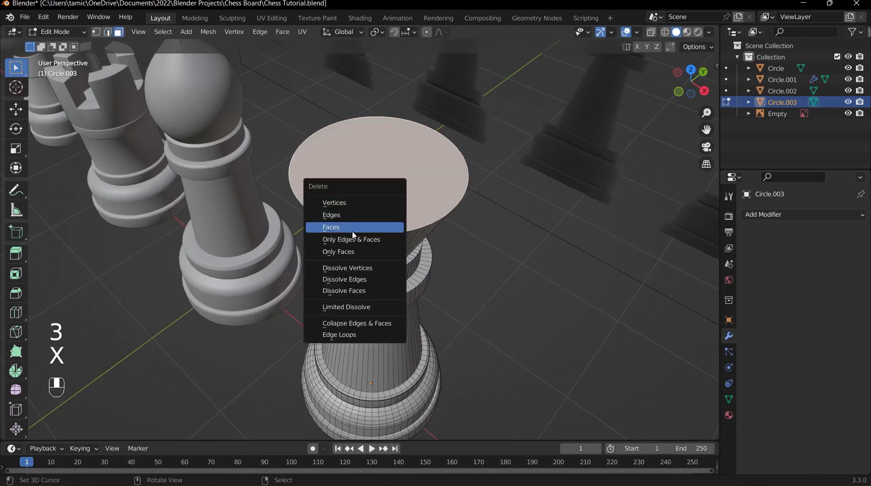
click(382, 226)
Step: Select the edge loop around the flared head's open rim and return to front view
alt+right_click(384, 230)
alt+right_click(386, 233)
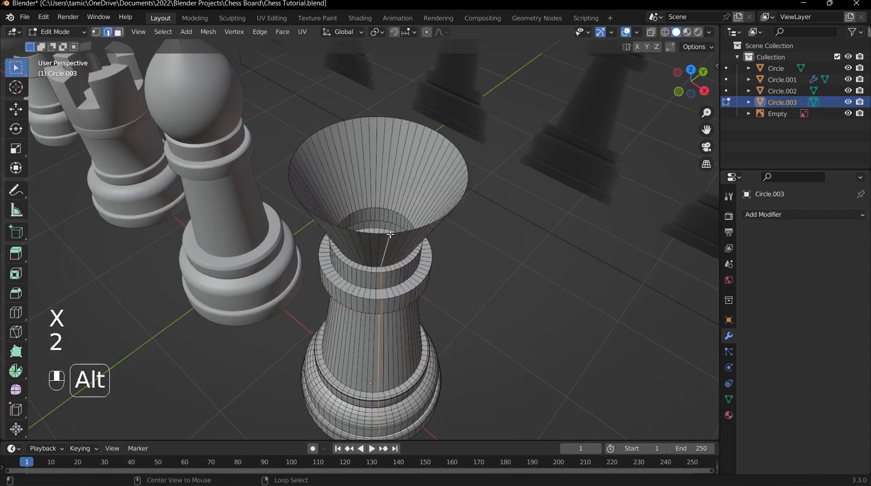
middle_drag(386, 233, 435, 205)
alt+right_click(395, 199)
key(grave)
click(382, 136)
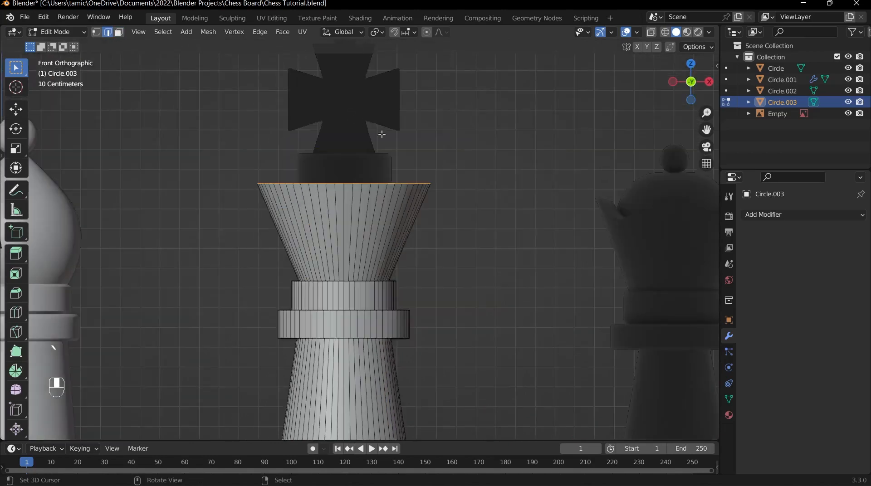
Step: Extrude the head's rim loop inward at scale 0.792, and extrude it up about 0.15 m to form the top ring
shift+middle_drag(462, 170, 455, 231)
scroll(455, 231, up, 3)
key(e)
right_click(540, 198)
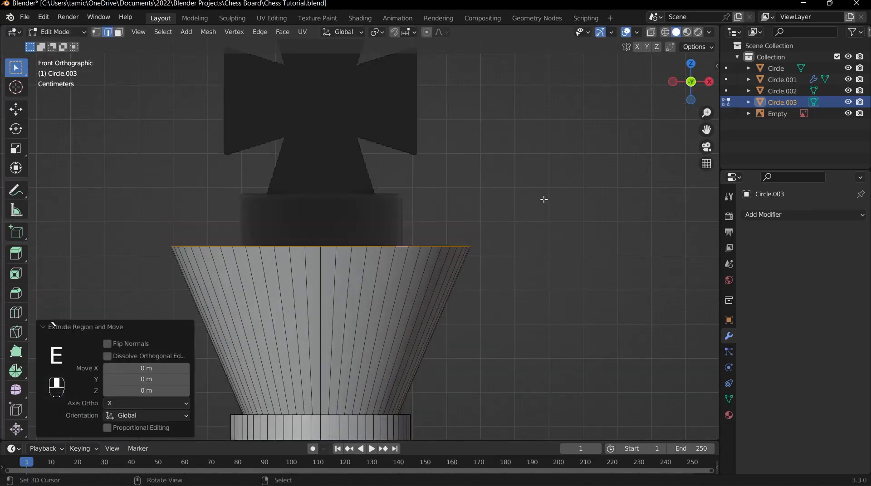
key(s)
click(609, 209)
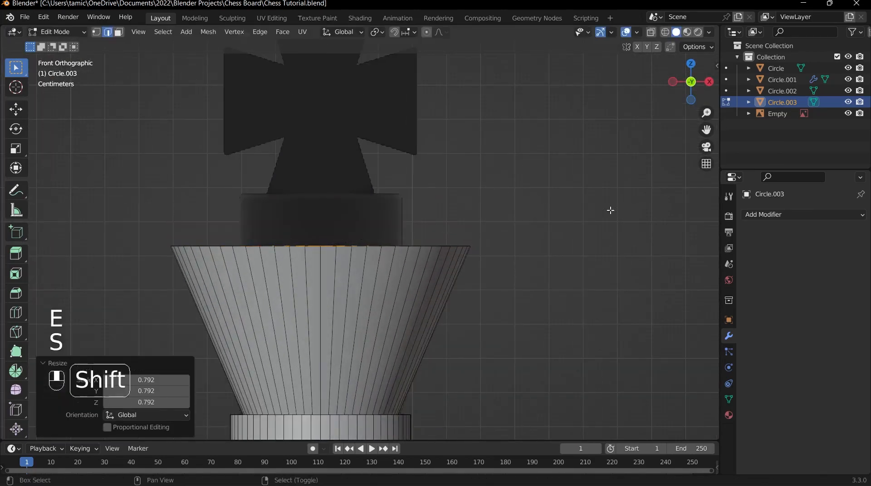
key(e)
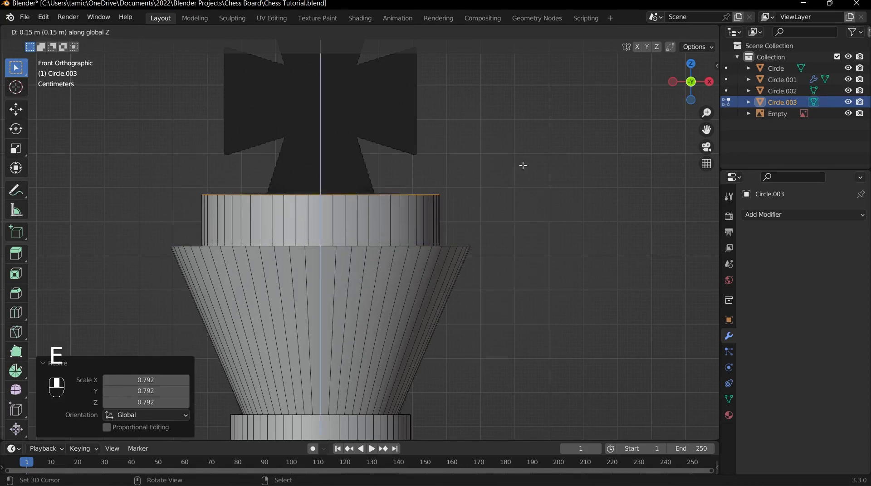
click(522, 169)
Step: Select the top ring's outer face loop and, with X-ray on, scale it to 0.700 in X and Y only
scroll(415, 228, down, 3)
middle_drag(420, 238, 415, 258)
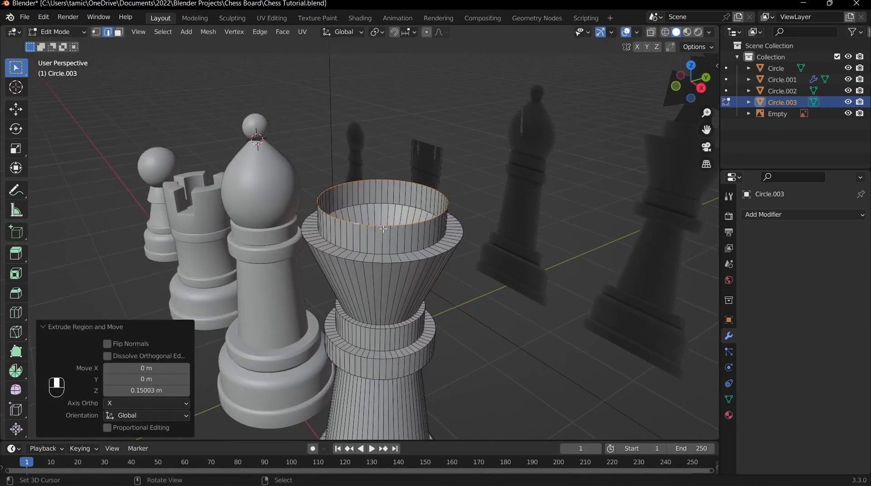
middle_drag(384, 229, 461, 221)
key(3)
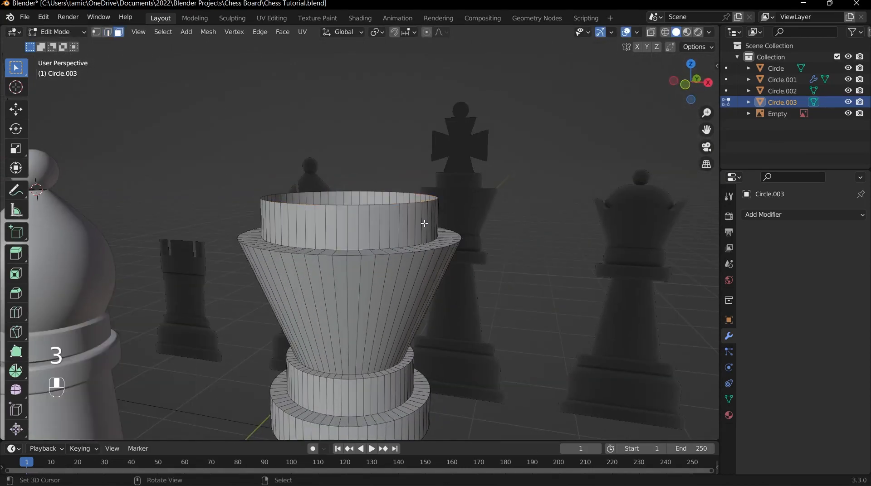
alt+click(433, 218)
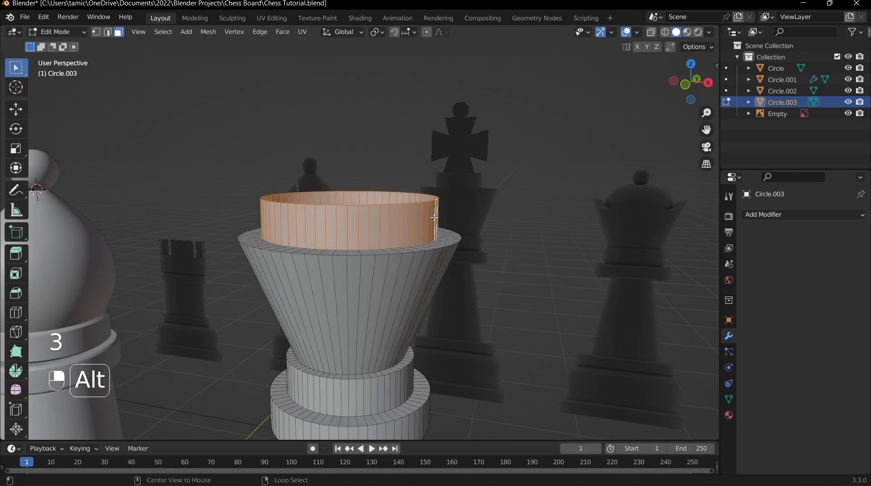
key(grave)
click(403, 154)
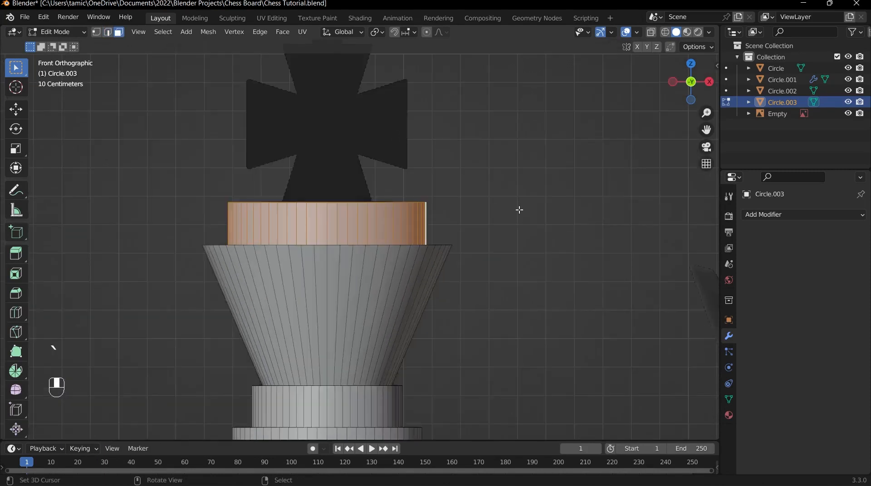
shift+middle_drag(520, 222, 558, 232)
scroll(563, 233, up, 2)
key(alt+z)
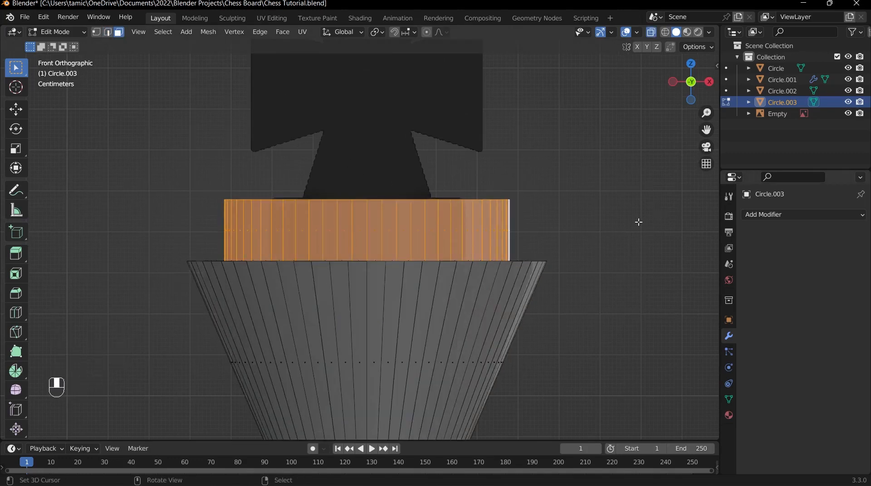
key(s)
key(shift+z)
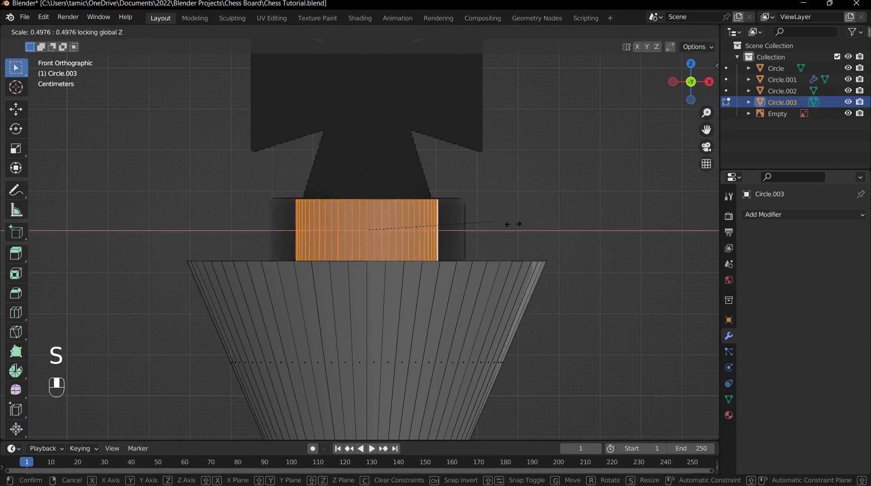
click(522, 229)
Step: Select the top ring's upper edge loop, turn off X-ray and fill the opening with a face
scroll(467, 228, down, 1)
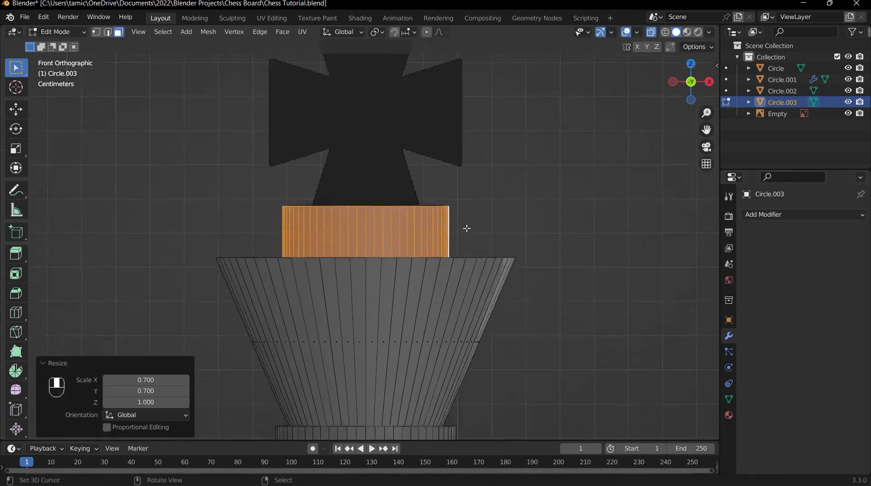
scroll(453, 228, up, 2)
key(2)
alt+click(400, 191)
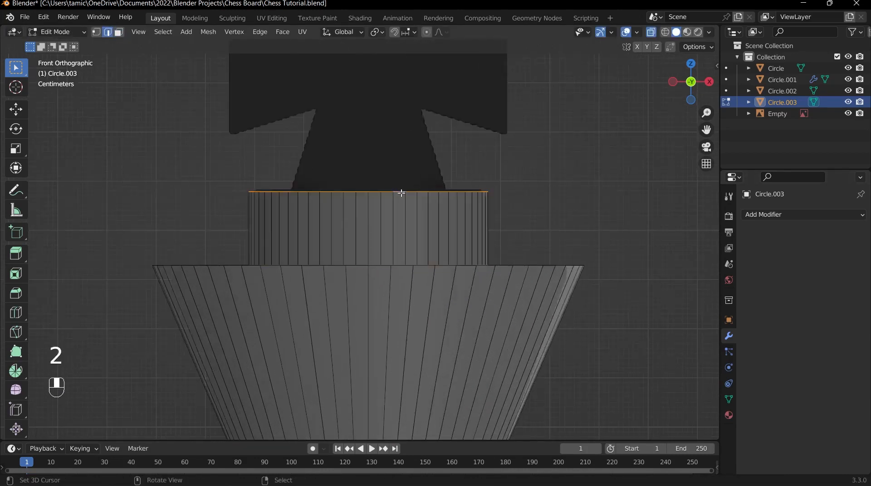
key(z)
key(alt+z)
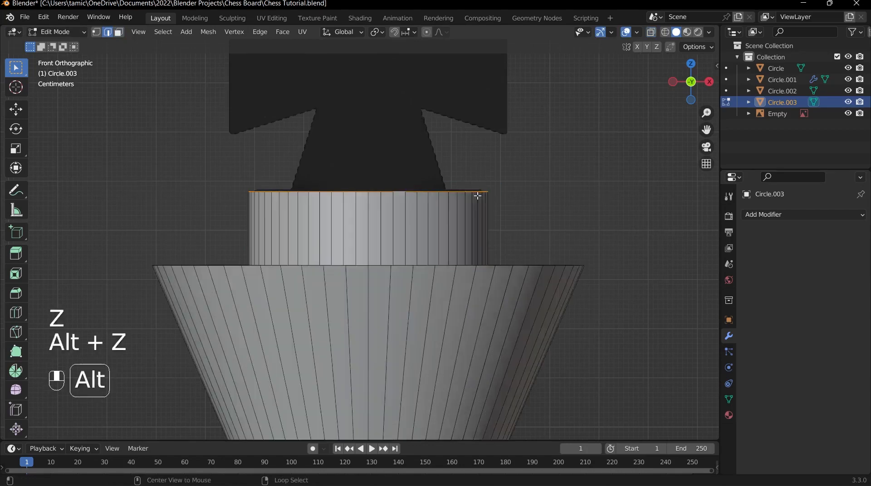
middle_drag(476, 195, 502, 194)
key(f)
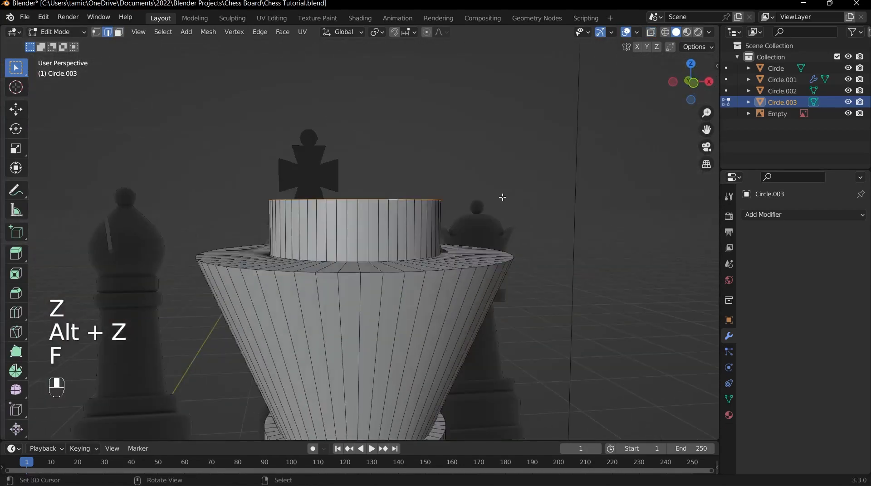
Step: Switch to Object Mode and examine the king's shape beside the other pieces and against the reference in front view
key(Tab)
scroll(460, 296, down, 4)
middle_drag(449, 298, 418, 272)
key(grave)
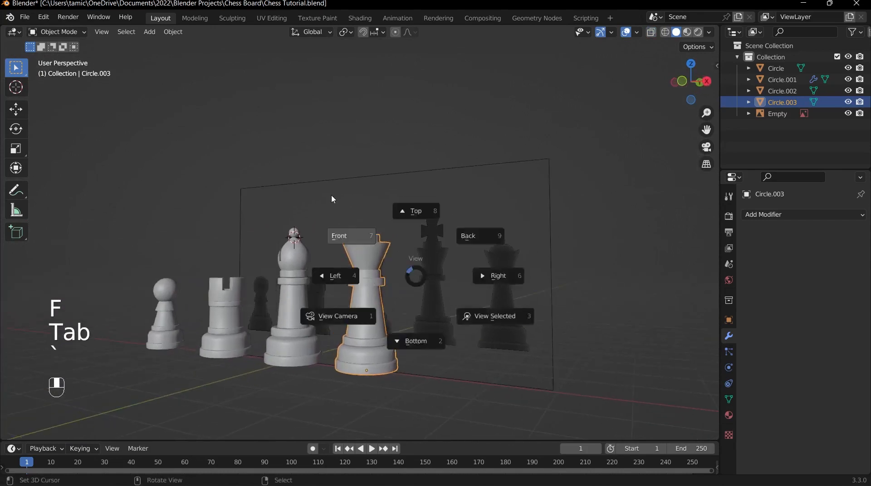
click(334, 198)
middle_drag(524, 280, 393, 302)
key(grave)
click(338, 245)
scroll(391, 227, up, 9)
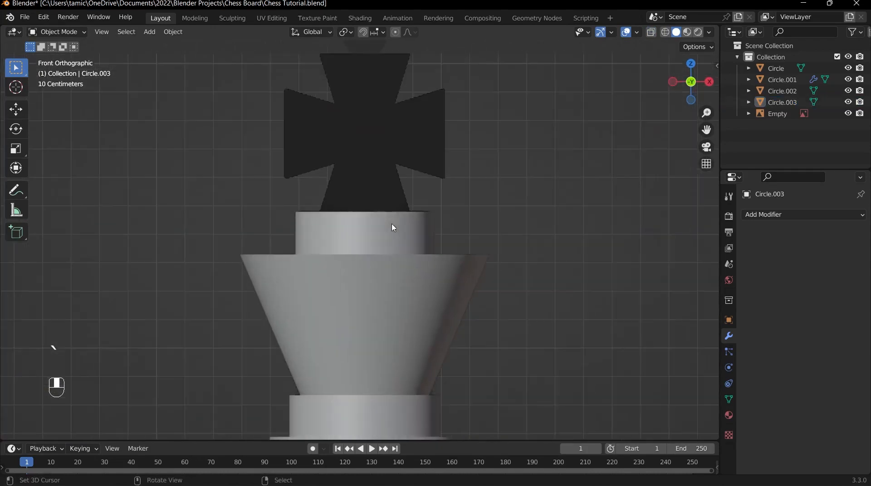
Step: In Edit Mode, bevel the flared head's rim and the top ring's upper edge loop about 0.0192 m with 5 segments
key(Tab)
middle_drag(401, 249, 449, 255)
scroll(426, 272, up, 3)
alt+click(442, 288)
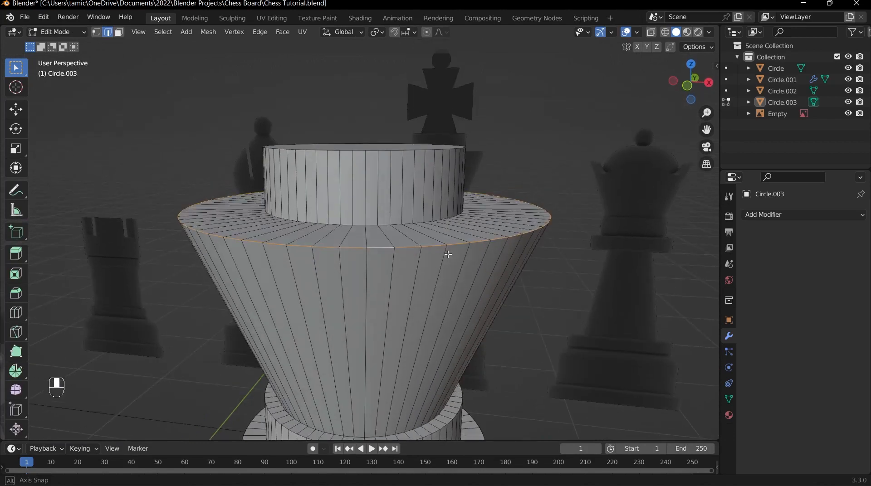
alt+shift+click(412, 154)
key(ctrl+z)
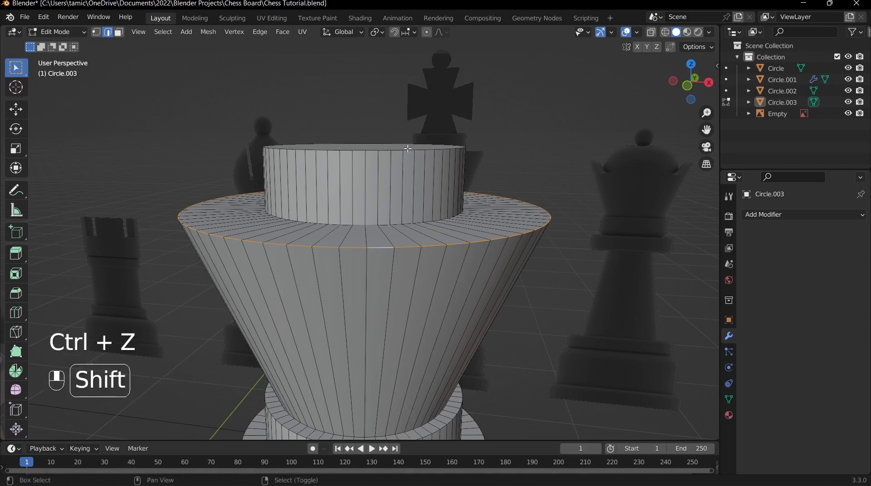
alt+shift+click(411, 150)
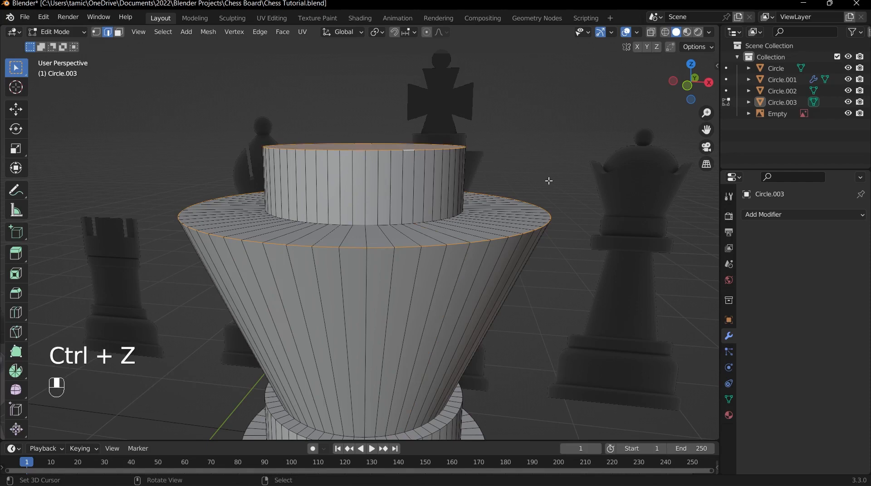
key(ctrl+b)
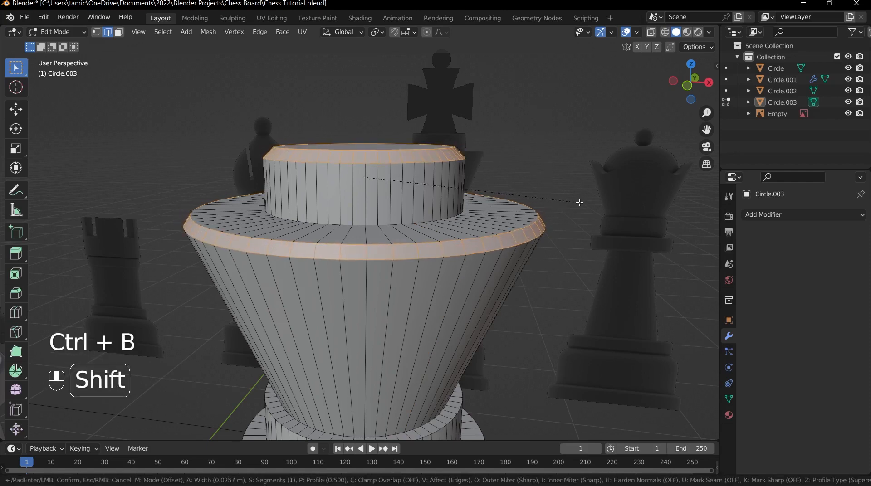
scroll(579, 200, up, 3)
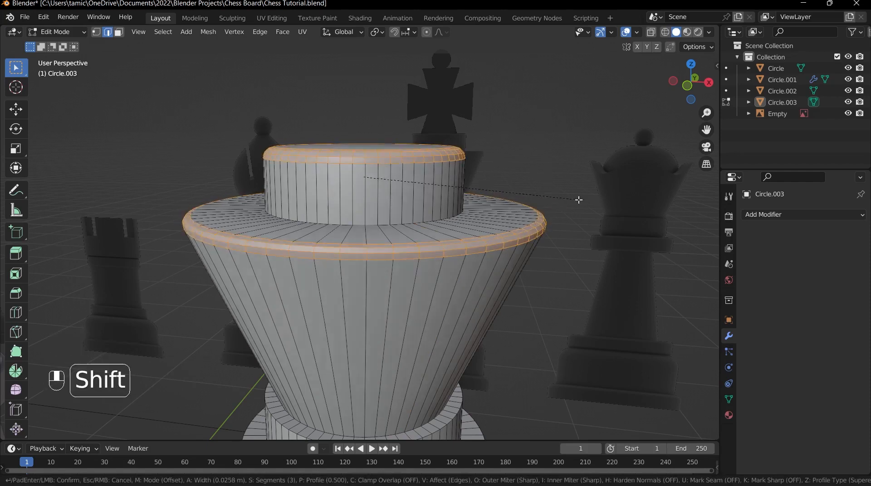
click(550, 200)
scroll(459, 214, down, 3)
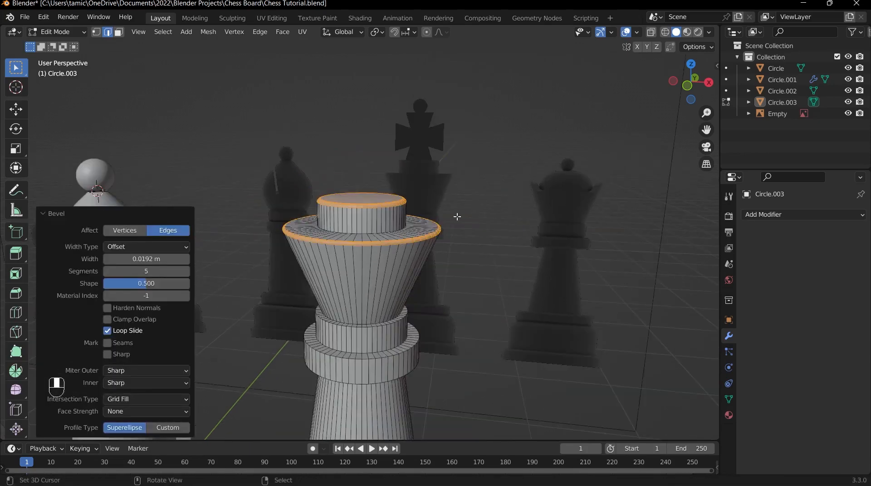
Step: Switch to Object Mode and examine the bevelled flared head and the two neck rings beneath it
middle_drag(460, 214, 413, 224)
scroll(404, 230, up, 4)
key(grave)
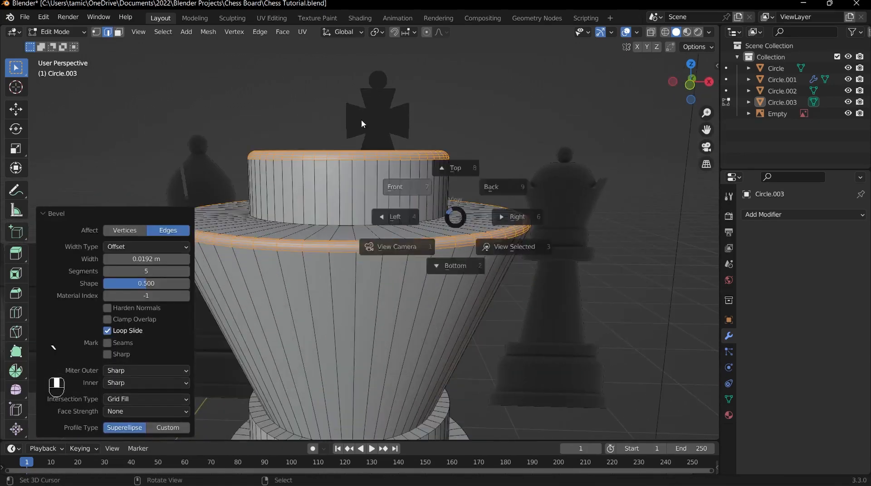
click(362, 118)
key(Tab)
scroll(458, 204, down, 4)
middle_drag(466, 220, 457, 240)
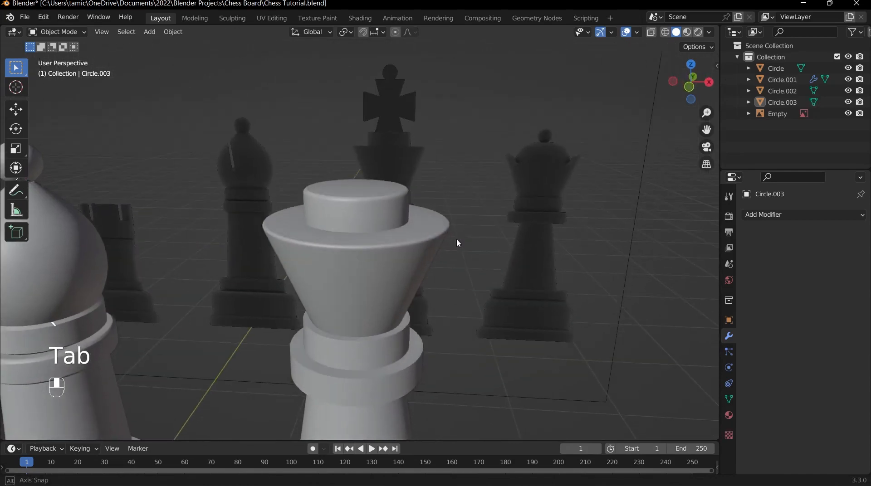
key(grave)
shift+middle_drag(457, 312, 376, 199)
key(grave)
scroll(390, 249, up, 3)
middle_drag(392, 250, 358, 249)
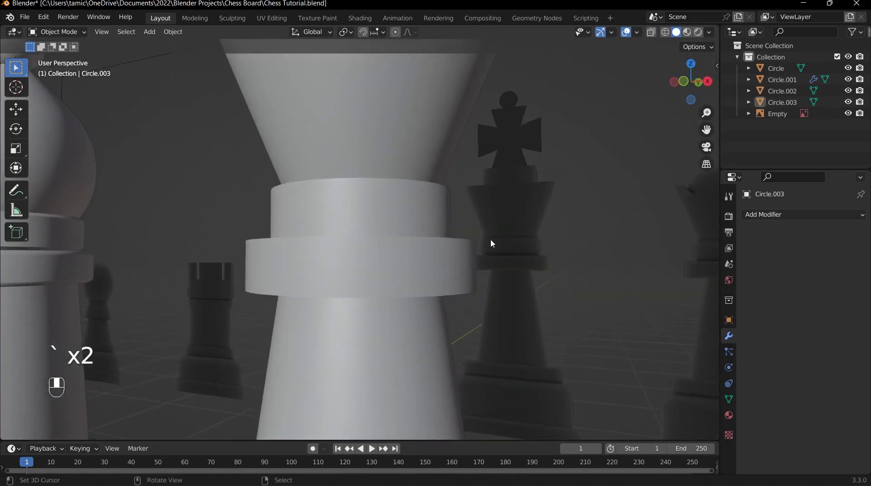
Step: In Edit Mode, add one centred loop cut around the upper neck ring and scale it uniformly to about 1.123
key(grave)
scroll(298, 202, up, 2)
key(Tab)
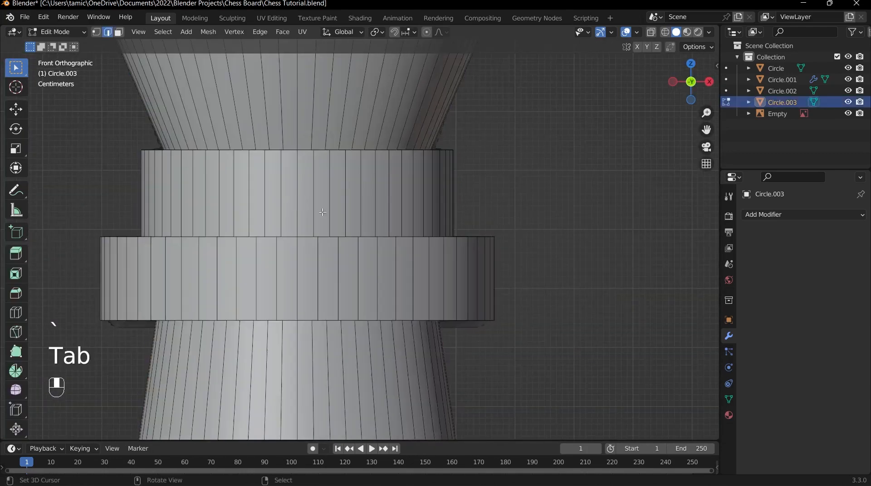
key(ctrl+r)
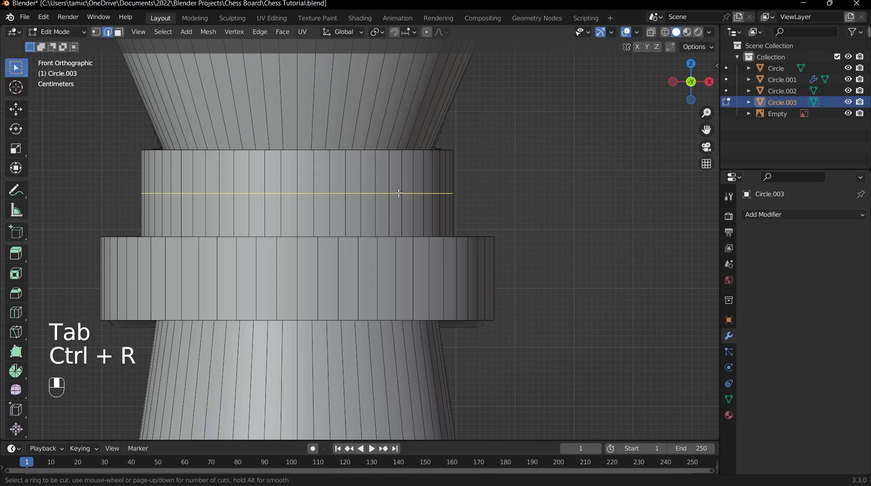
click(398, 193)
right_click(399, 194)
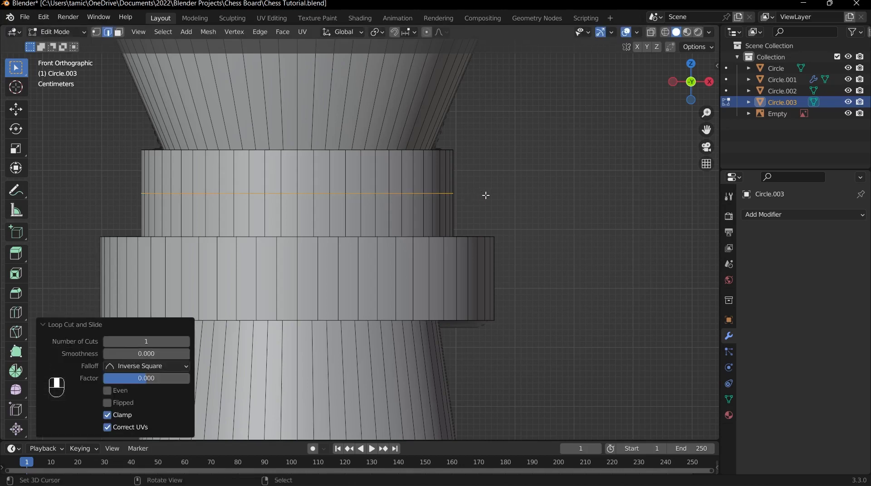
key(s)
key(shift)
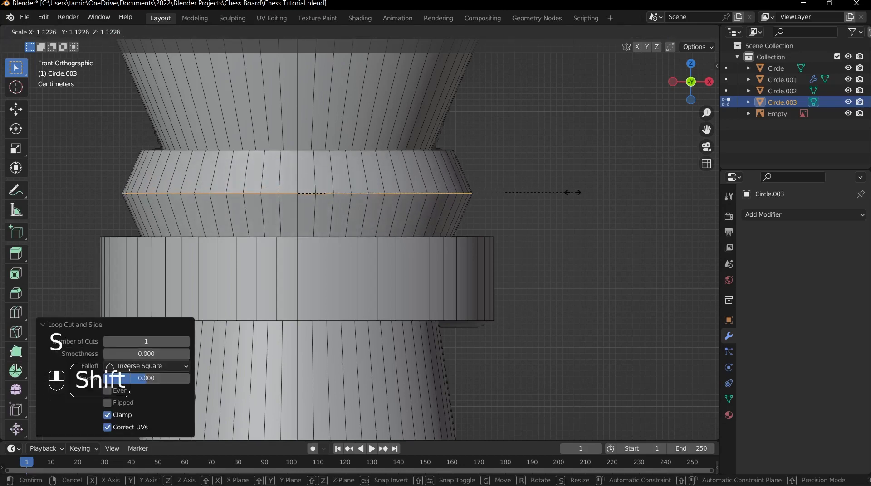
click(570, 195)
Step: Bevel the widened loop about 0.0624 m with 1 segment and scale the band to about 1.029 in X and Y only
key(ctrl)
key(ctrl+b)
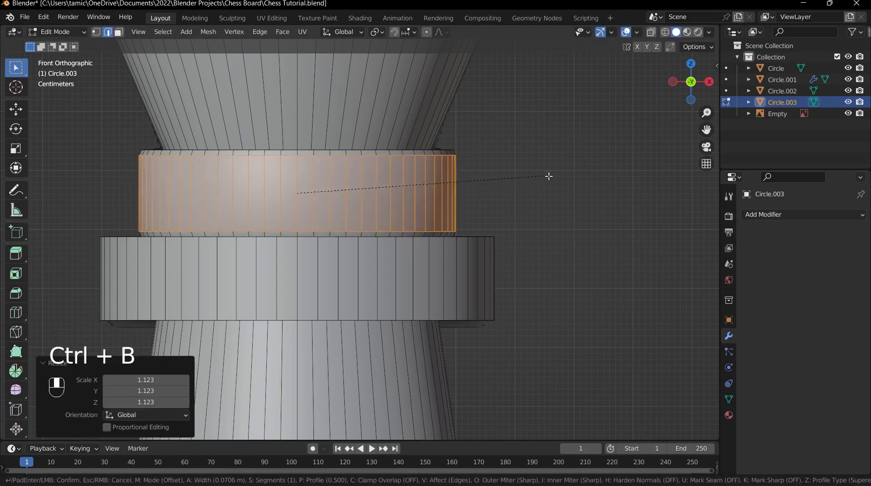
key(shift)
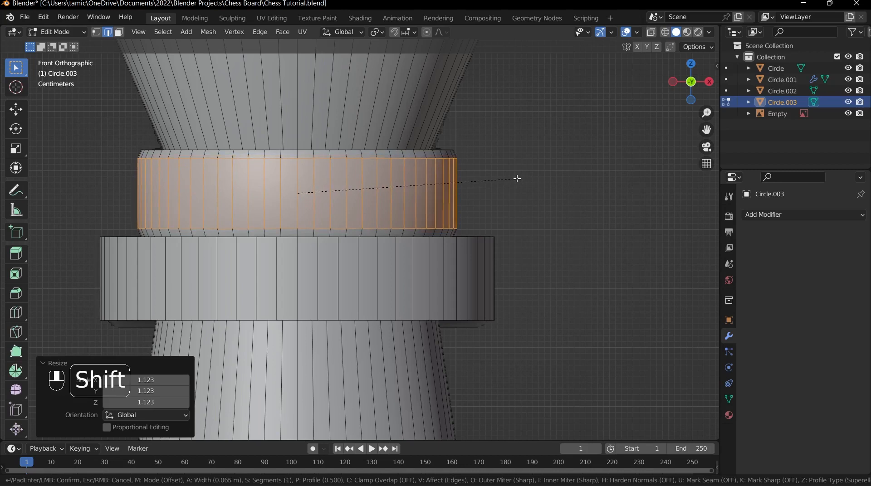
click(500, 180)
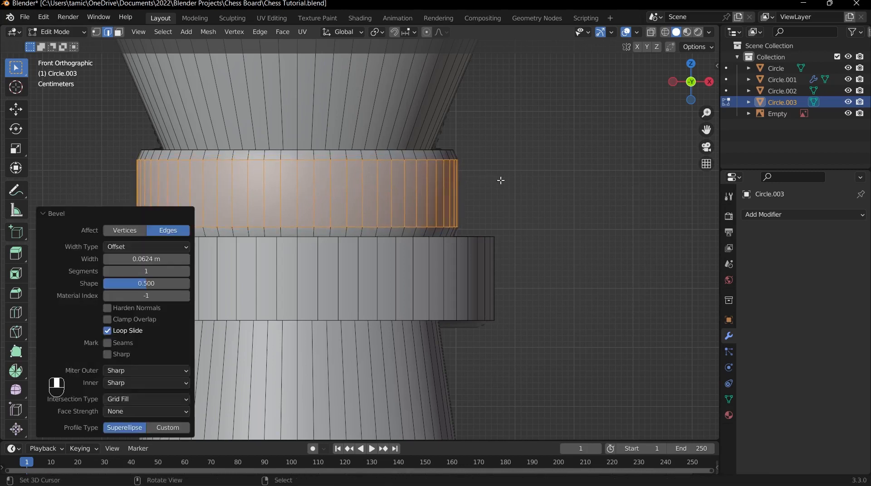
key(s)
key(shift+z)
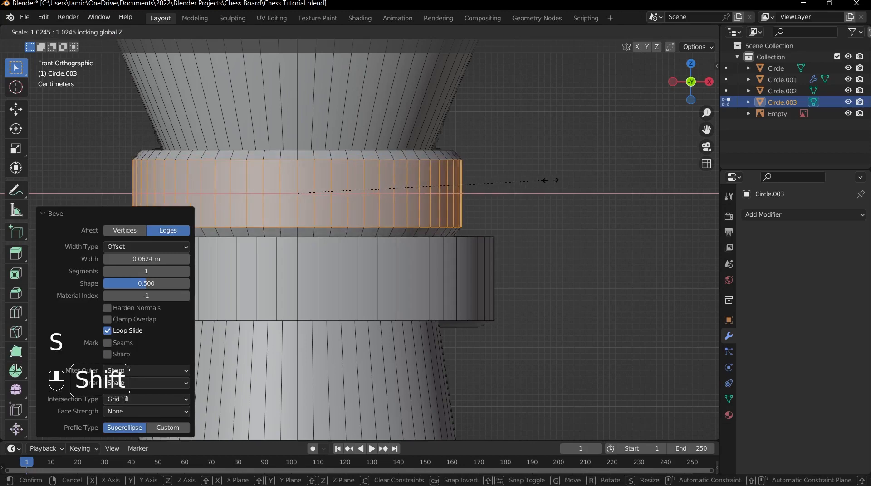
click(562, 177)
middle_drag(558, 179, 447, 217)
scroll(429, 206, down, 2)
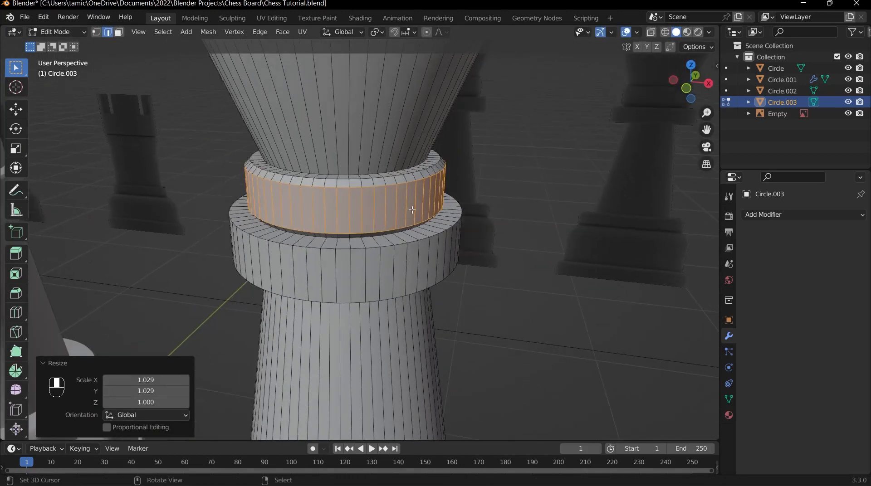
Step: Bevel the upper and lower edge loops of the upper neck ring's band about 0.003 m with 3 segments, then return to Object Mode
scroll(399, 168, up, 2)
middle_drag(400, 150, 459, 205)
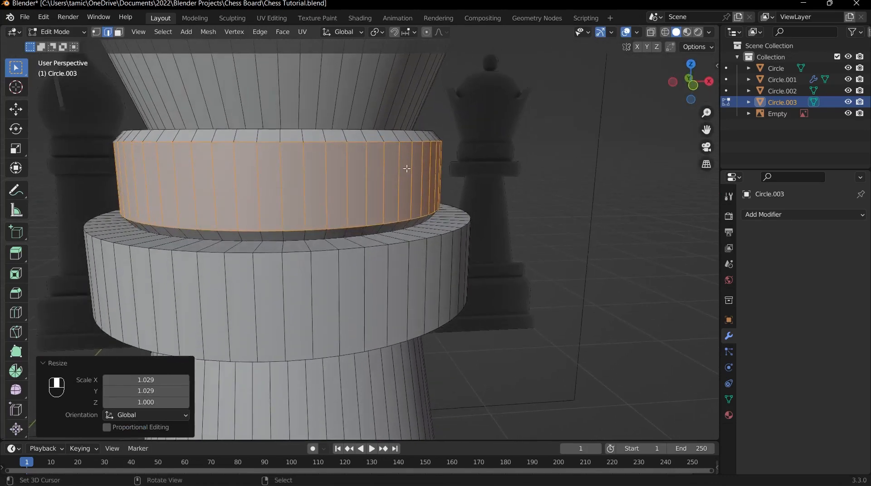
alt+click(394, 142)
alt+shift+click(397, 222)
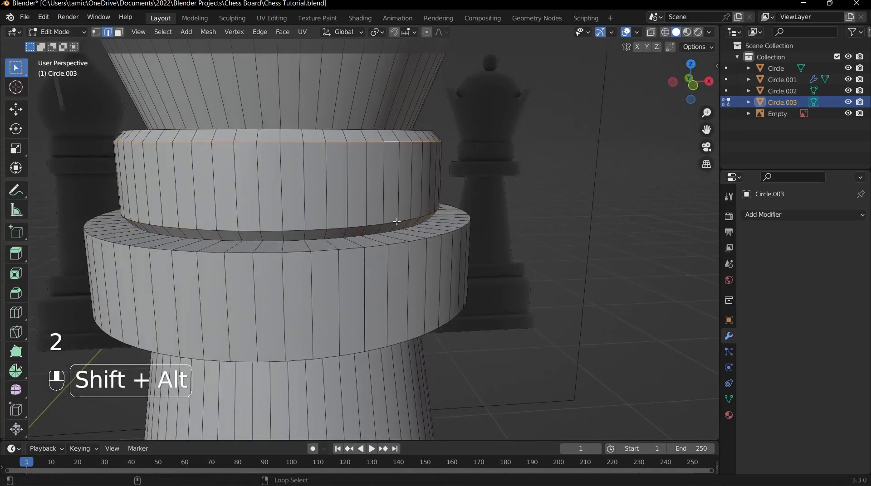
alt+shift+click(389, 220)
middle_drag(389, 222, 434, 255)
scroll(434, 255, up, 2)
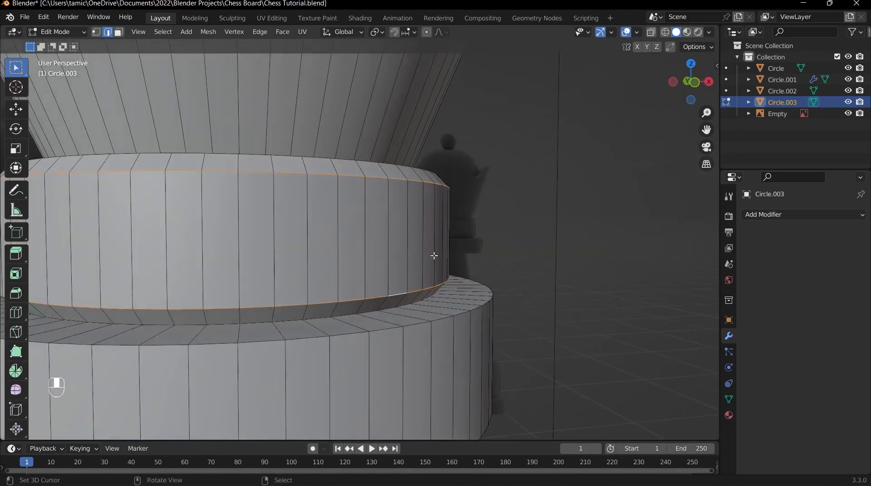
key(ctrl+b)
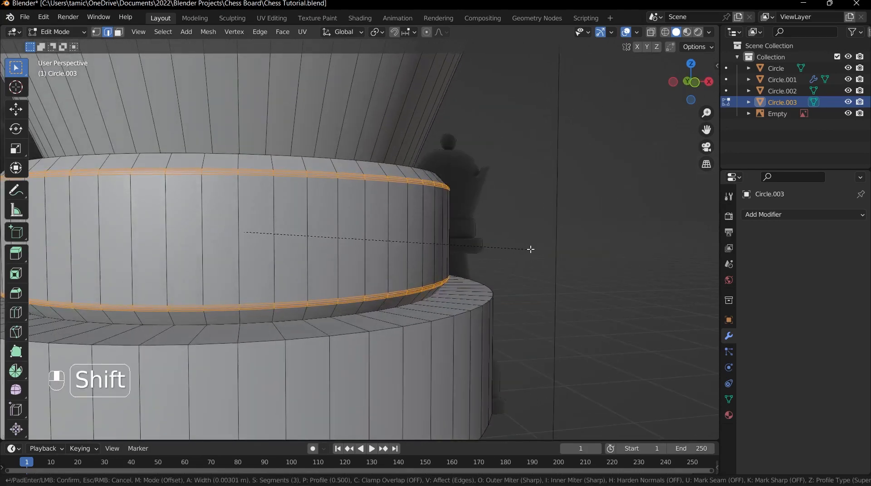
click(531, 250)
key(Tab)
scroll(512, 248, down, 2)
middle_drag(503, 248, 471, 252)
Step: In Edit Mode, add one centred loop cut around the wider lower neck ring and scale it uniformly to about 1.075
key(grave)
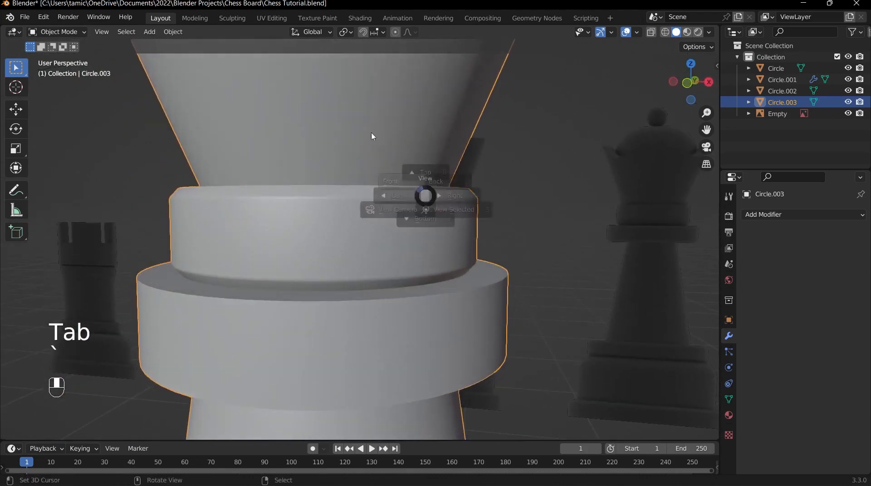
scroll(380, 211, down, 5)
shift+middle_drag(386, 227, 445, 224)
scroll(385, 173, up, 5)
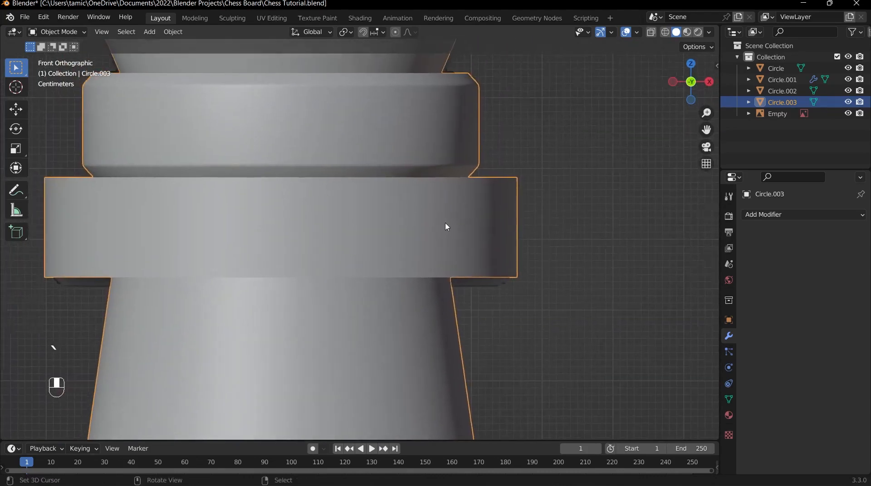
scroll(445, 229, down, 3)
scroll(441, 231, up, 2)
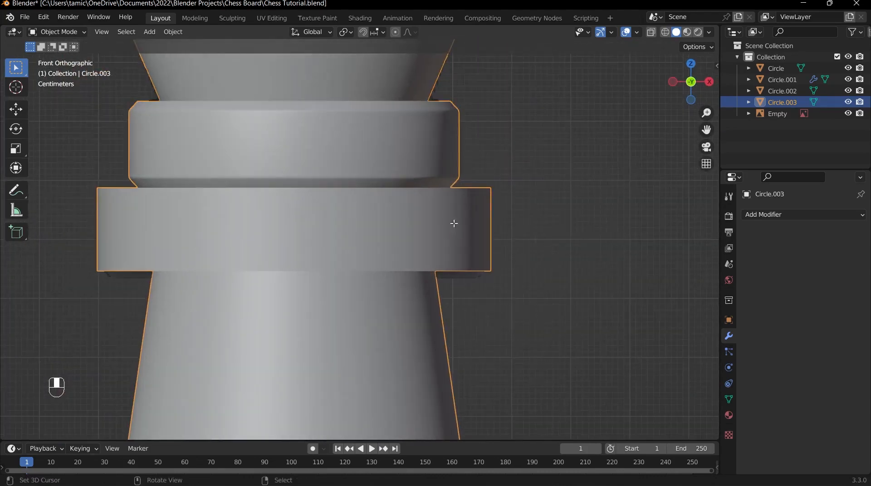
key(Tab)
key(ctrl+r)
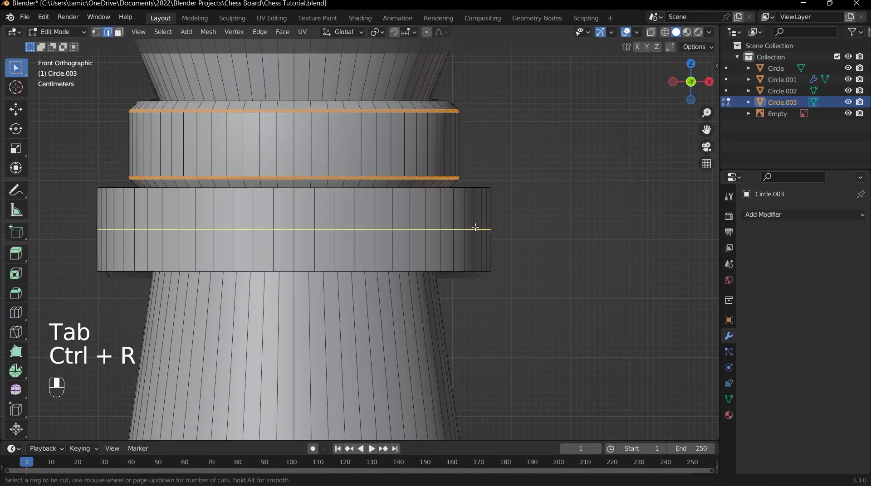
click(476, 228)
right_click(475, 227)
scroll(554, 227, up, 3)
key(s)
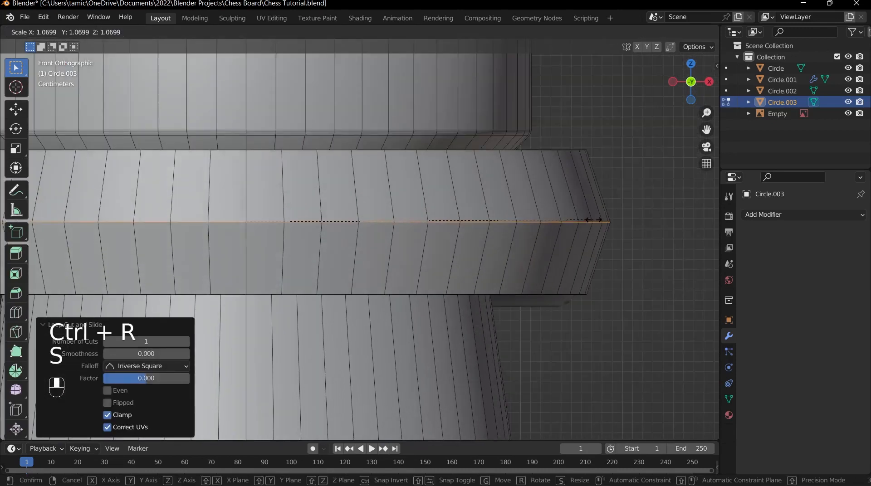
click(603, 220)
Step: Bevel the lower ring's loop about 0.0635 m with 1 segment and scale the band to about 1.031 in X and Y only
scroll(620, 225, down, 5)
key(ctrl+b)
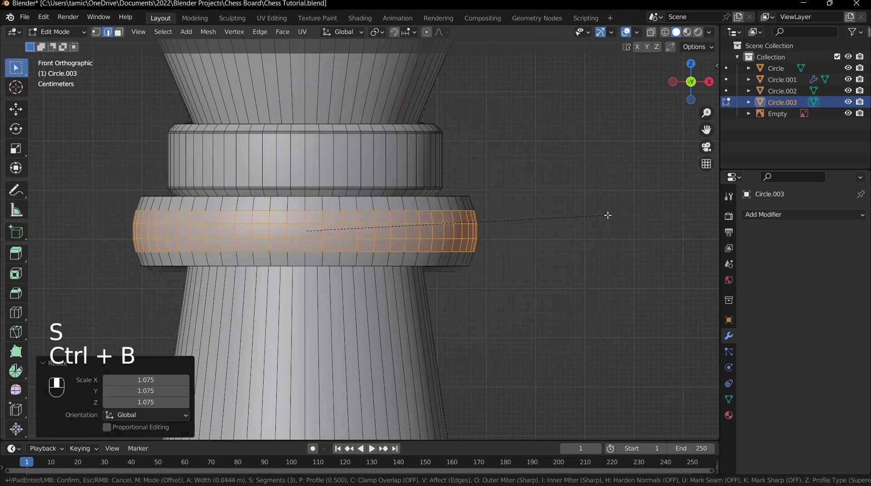
key(shift)
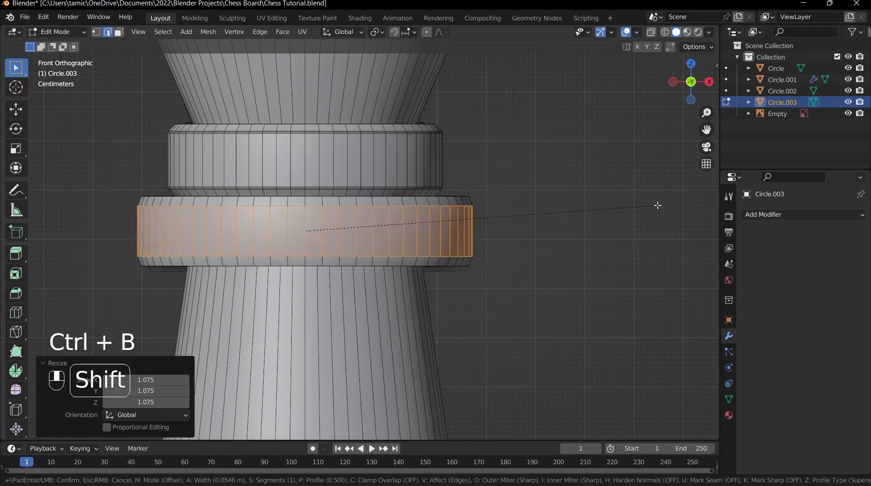
click(693, 202)
scroll(604, 219, up, 2)
key(s)
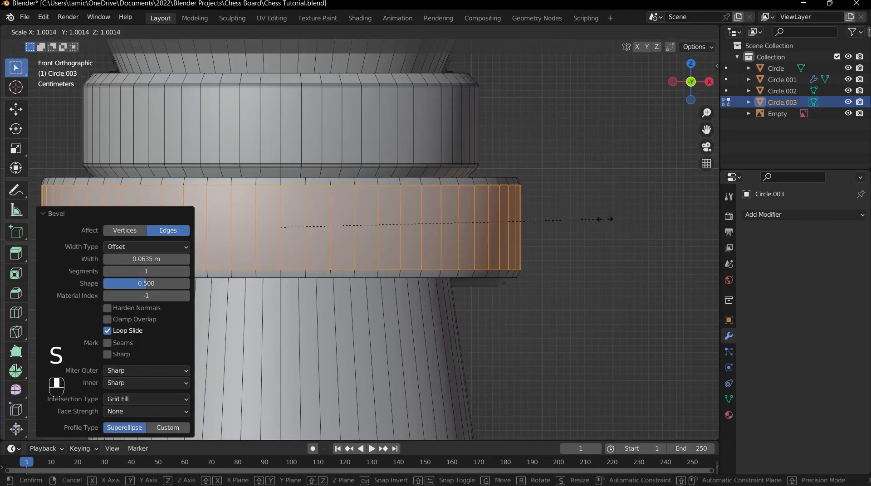
key(shift+z)
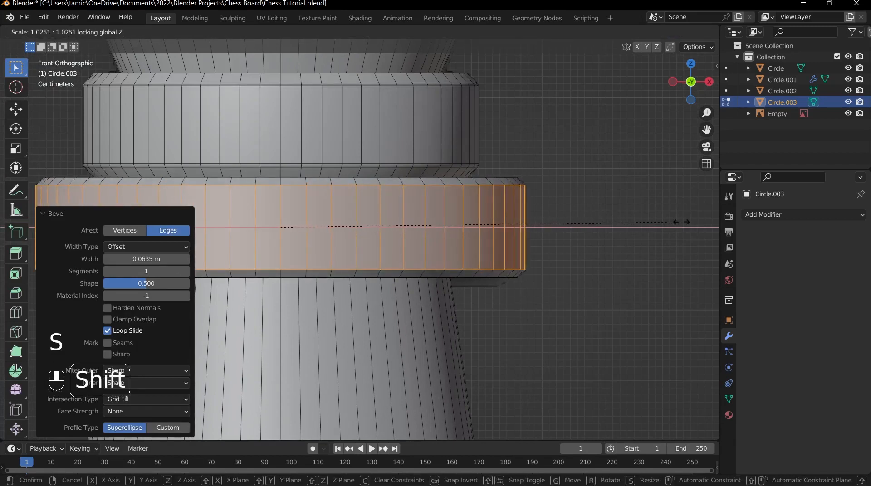
click(600, 229)
scroll(598, 232, down, 2)
scroll(397, 232, up, 2)
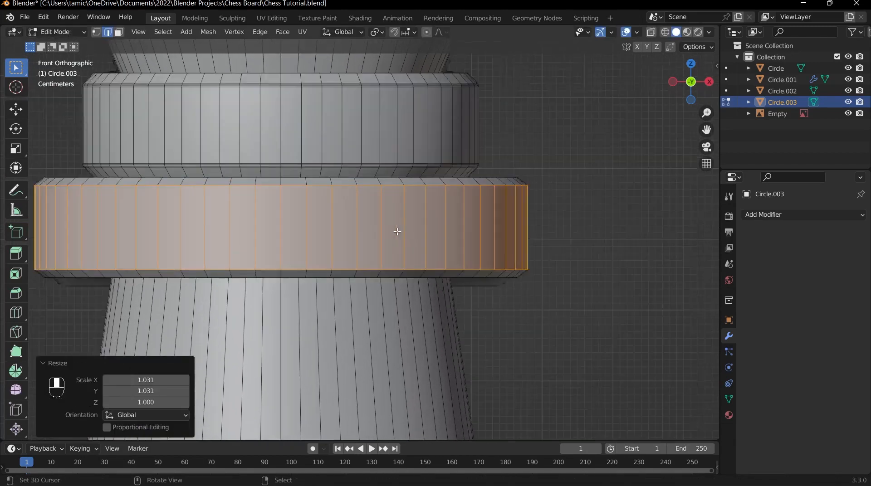
Step: Bevel the upper and lower edge loops of the lower neck ring's band about 0.0035 m with 4 segments
alt+click(441, 186)
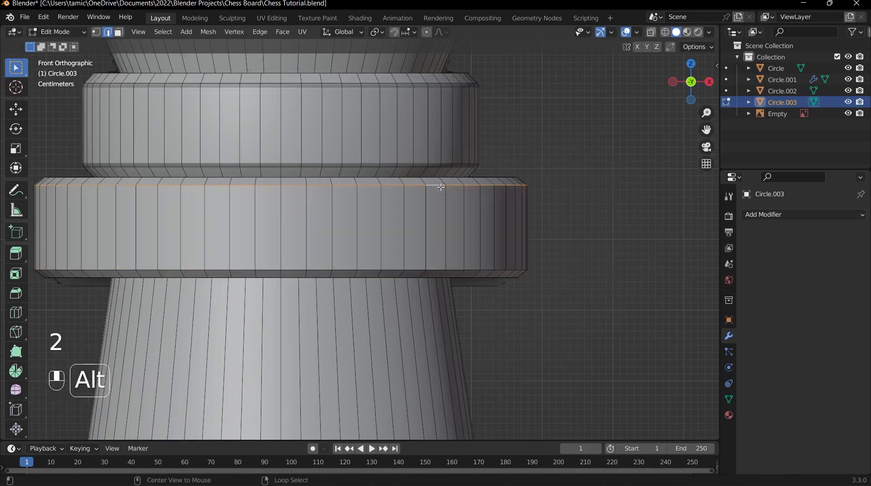
alt+shift+click(436, 272)
scroll(595, 249, up, 3)
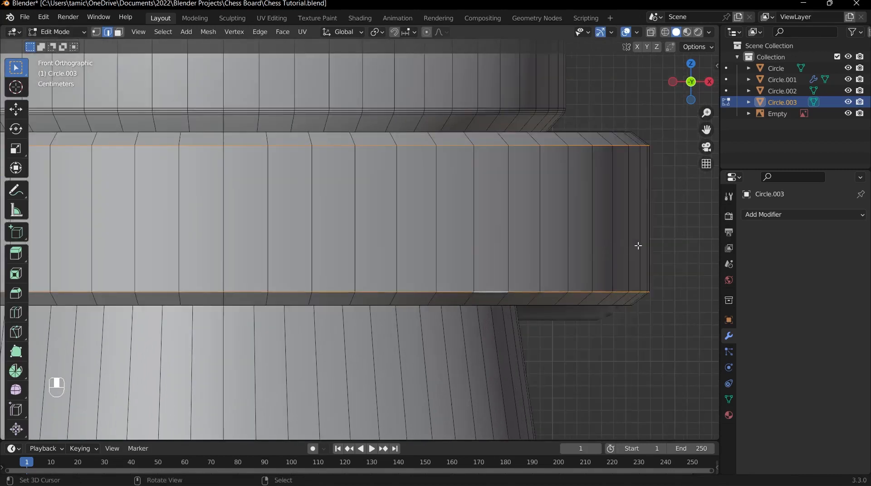
key(ctrl+b)
shift+scroll(650, 244, up, 2)
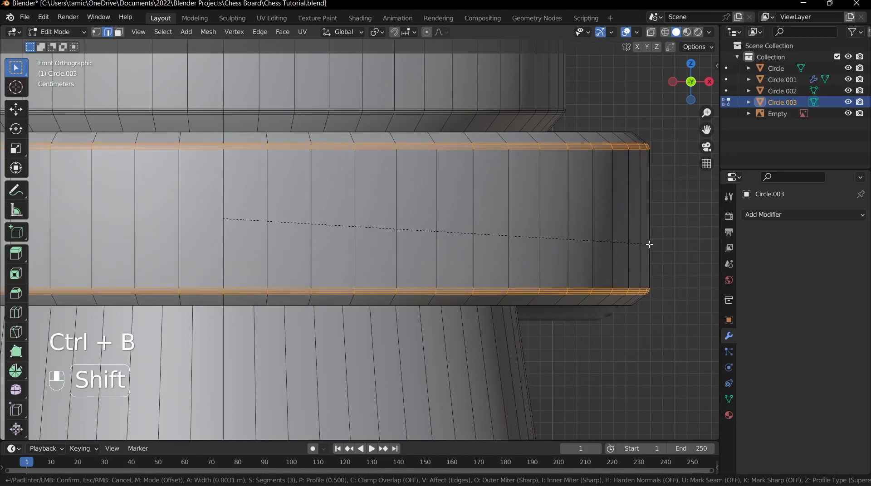
click(655, 242)
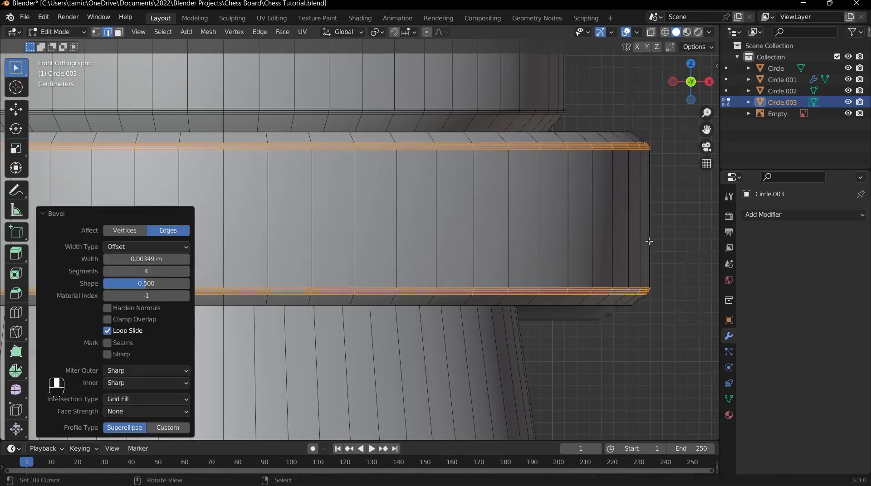
Step: Switch to Object Mode and examine the bevelled neck rings and the rings at the king's base
key(Tab)
scroll(601, 241, down, 4)
middle_drag(600, 241, 570, 255)
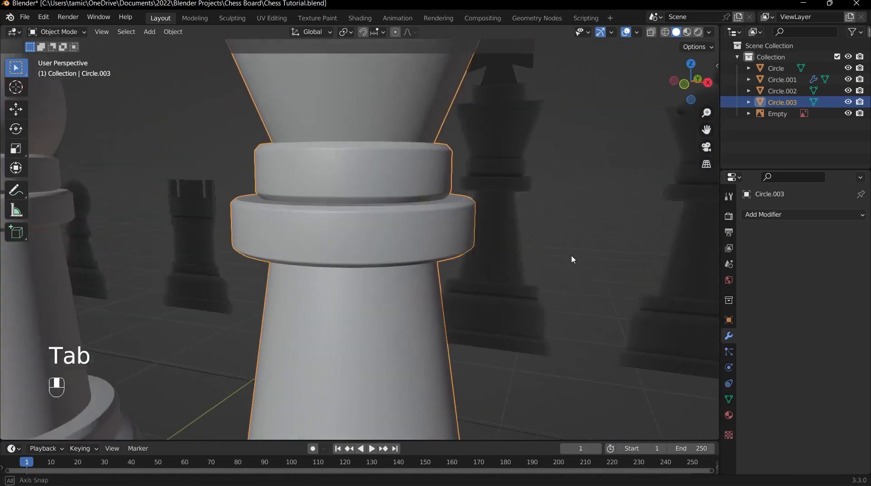
scroll(567, 256, down, 5)
key(grave)
shift+middle_drag(424, 221, 428, 28)
scroll(358, 254, up, 4)
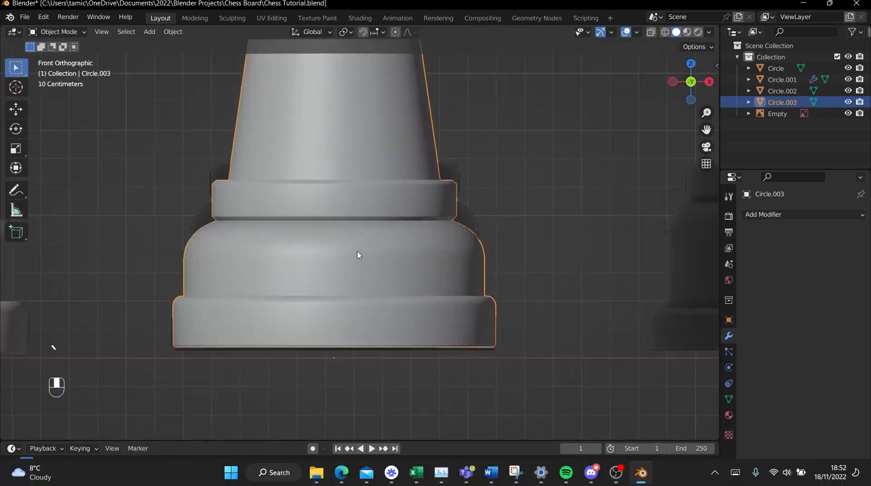
middle_drag(365, 252, 375, 286)
scroll(376, 281, up, 3)
Step: In Edit Mode, bevel the upper outer edge loop of the ring at the column's foot about 0.0036 m with 3 segments
key(Tab)
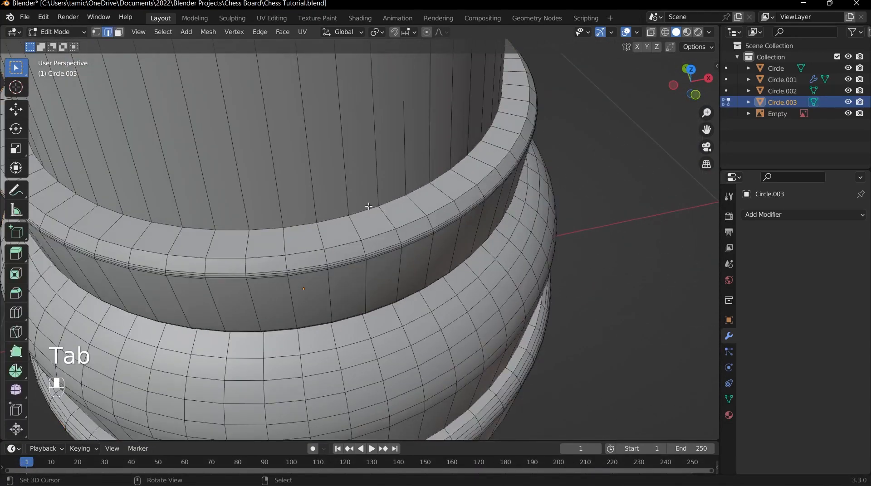
middle_drag(369, 207, 395, 218)
scroll(399, 246, up, 2)
alt+click(424, 207)
scroll(397, 220, up, 5)
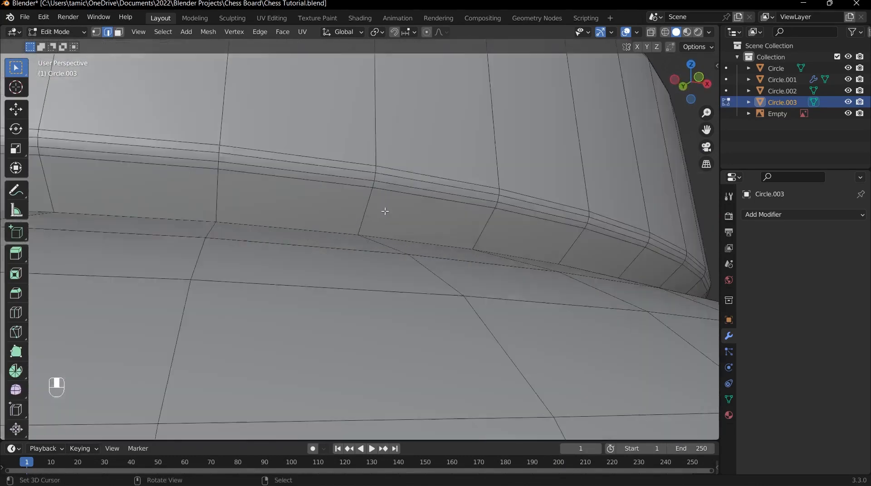
scroll(404, 147, down, 6)
shift+middle_drag(405, 147, 400, 248)
middle_drag(400, 247, 404, 279)
scroll(546, 305, up, 1)
key(ctrl+b)
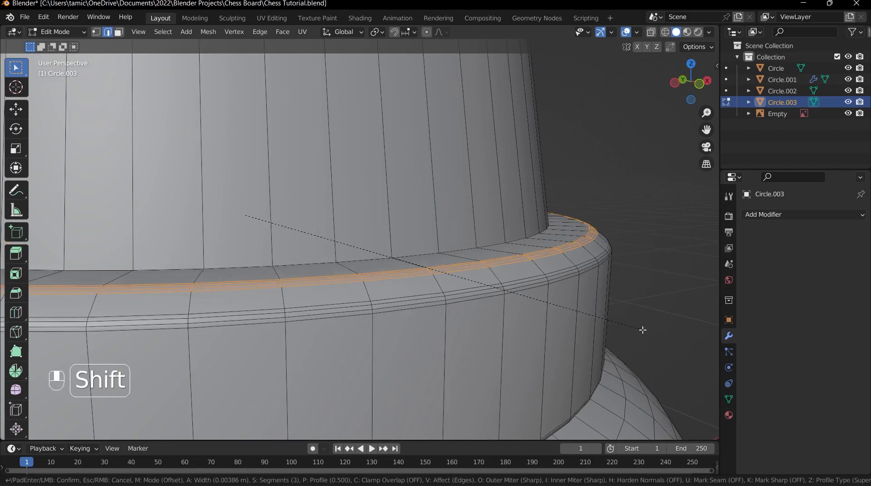
shift+click(642, 330)
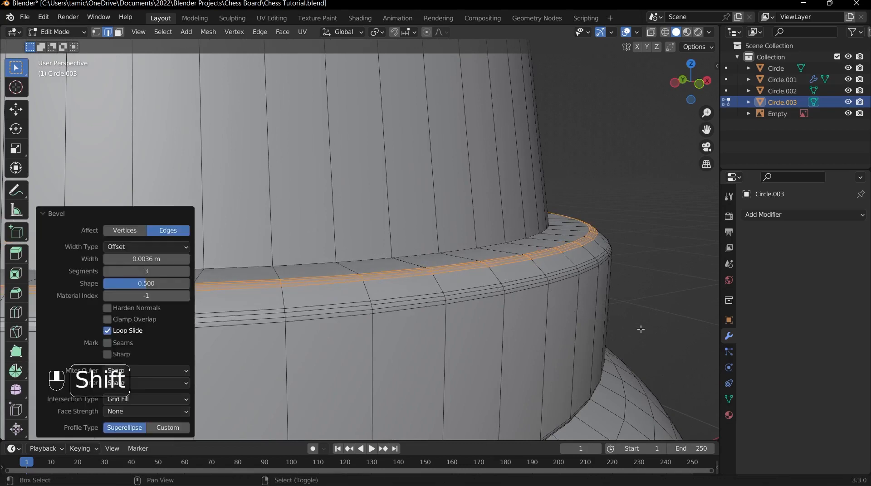
key(Tab)
middle_drag(582, 326, 521, 352)
scroll(509, 302, down, 3)
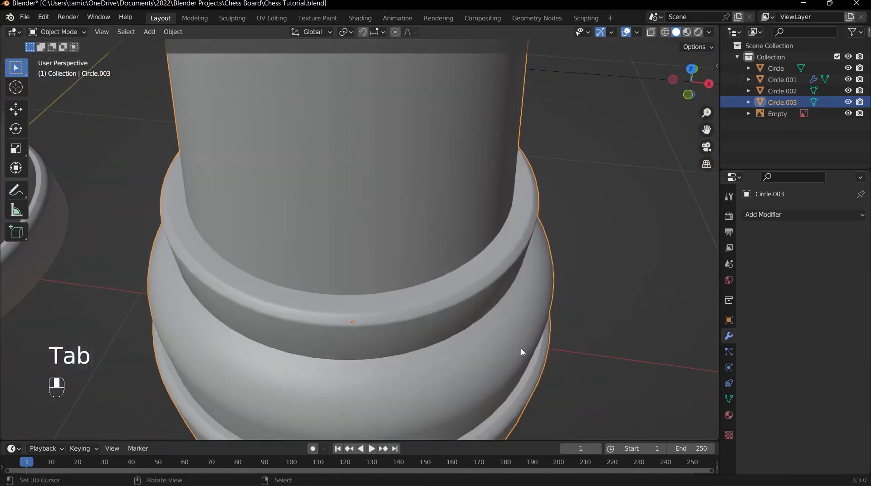
Step: Bevel the edge loop where the king's column meets the base's upper ring about 0.0045 m with 4 segments
key(Tab)
scroll(499, 313, down, 2)
key(Tab)
middle_drag(489, 296, 417, 287)
scroll(417, 287, up, 4)
key(Tab)
alt+click(417, 286)
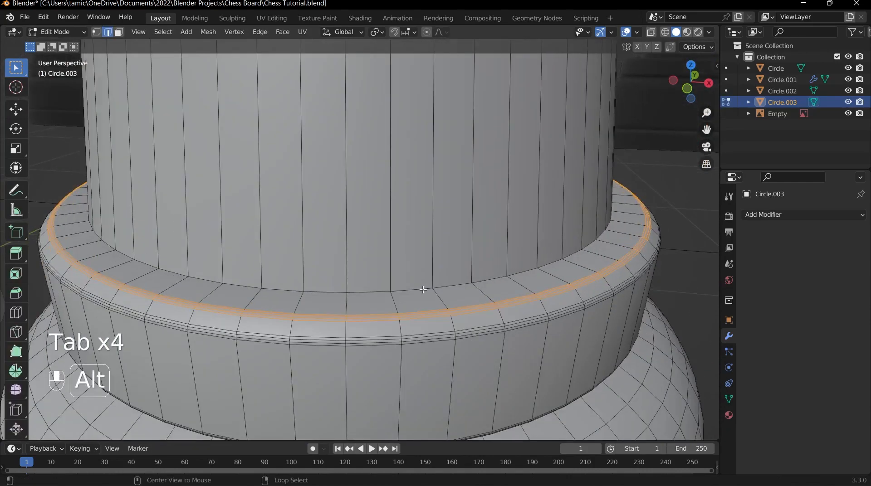
scroll(417, 287, up, 3)
key(ctrl+b)
key(shift)
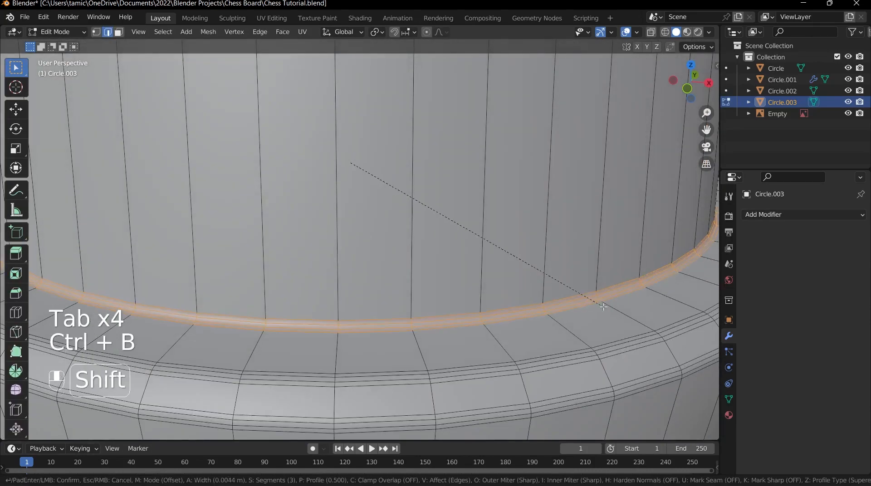
click(608, 300)
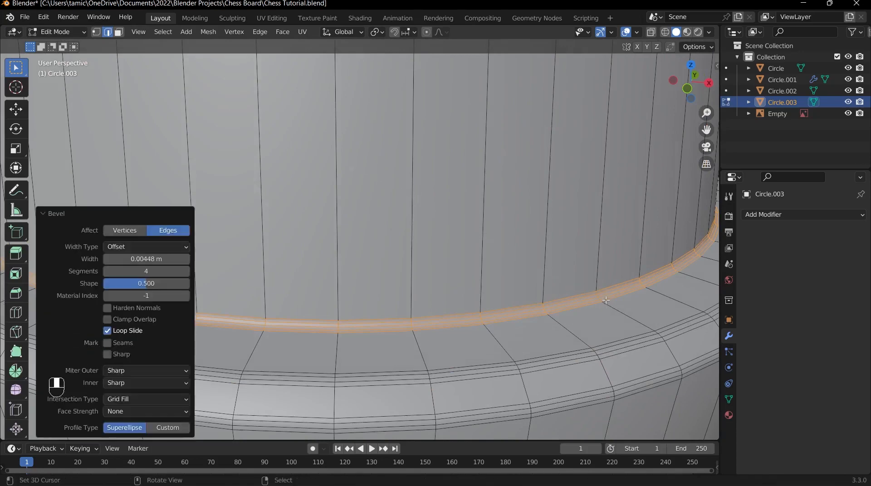
Step: Switch to Object Mode and examine the king's shape and the cross on the reference image
scroll(581, 296, down, 5)
key(Tab)
key(KP_1)
scroll(475, 192, down, 1)
shift+middle_drag(475, 192, 477, 315)
scroll(472, 285, down, 5)
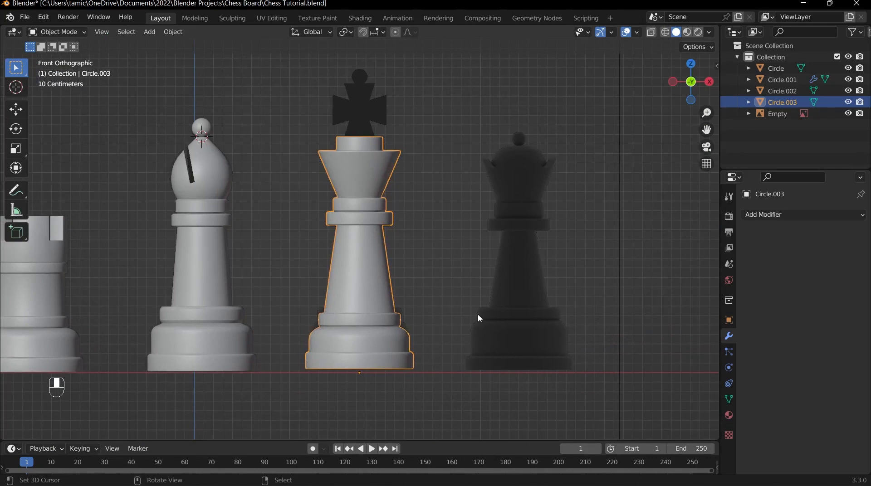
shift+middle_drag(423, 206, 420, 277)
scroll(347, 159, up, 3)
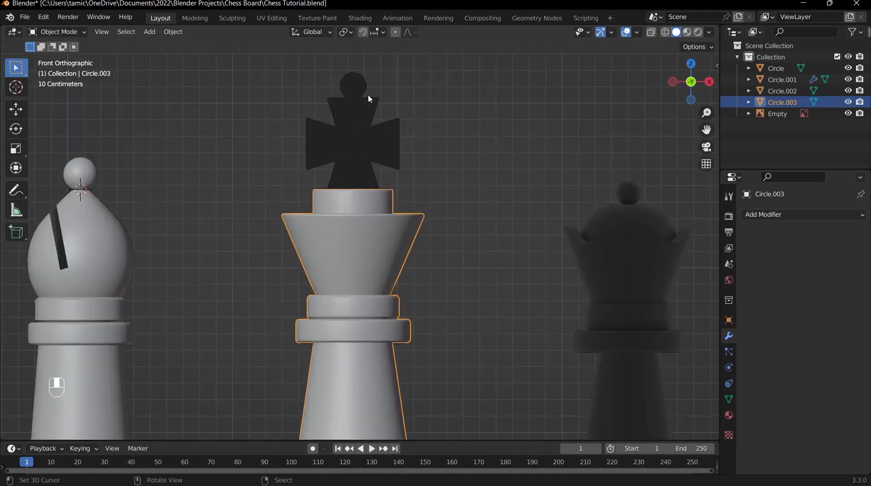
scroll(385, 143, down, 2)
middle_drag(348, 165, 402, 252)
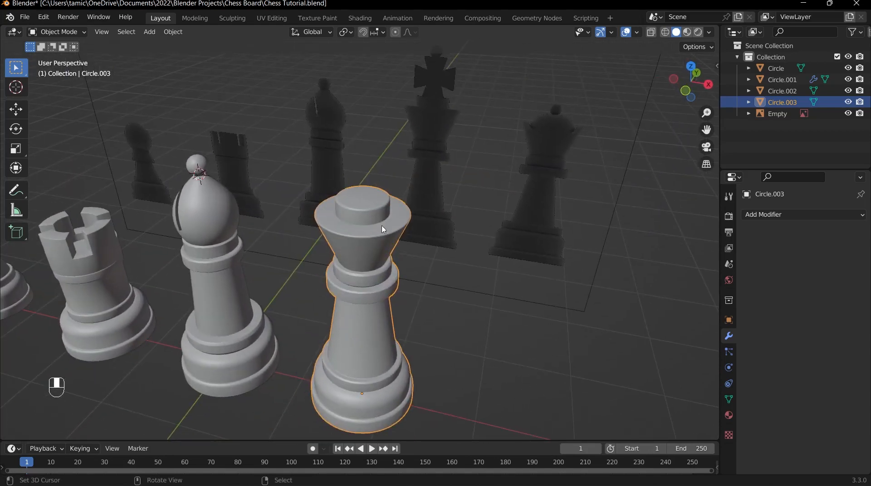
Step: In Edit Mode, select the face on top of the king's head and snap the 3D cursor to it
key(Tab)
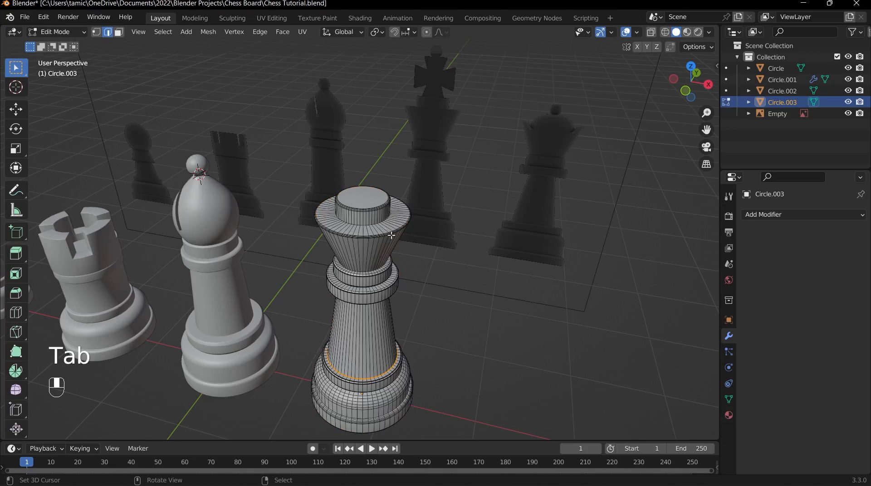
right_click(364, 194)
key(3)
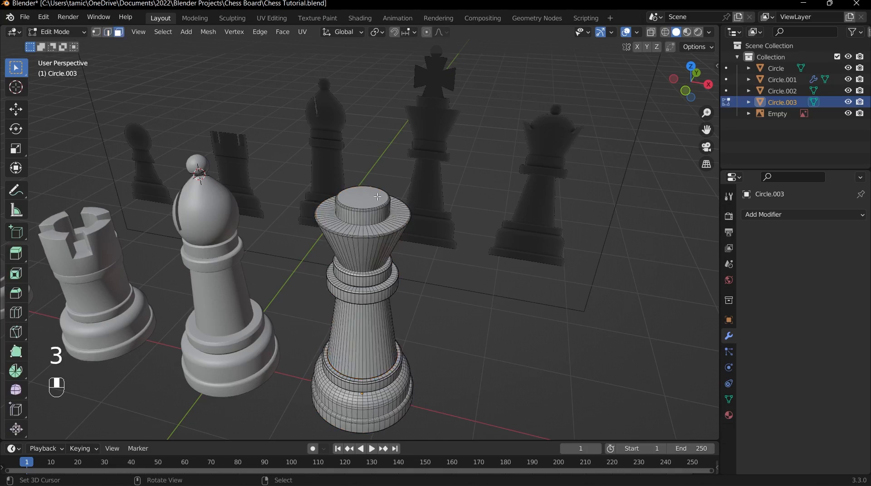
middle_drag(378, 199, 378, 224)
right_click(369, 202)
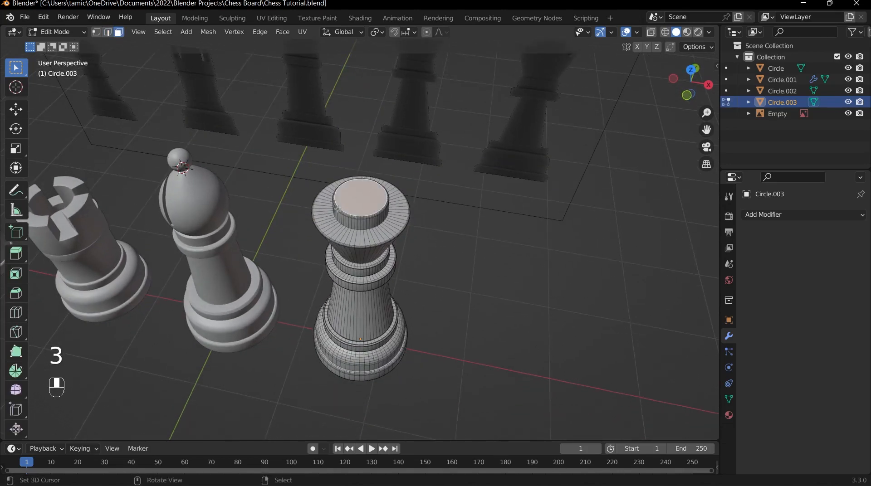
scroll(403, 211, up, 2)
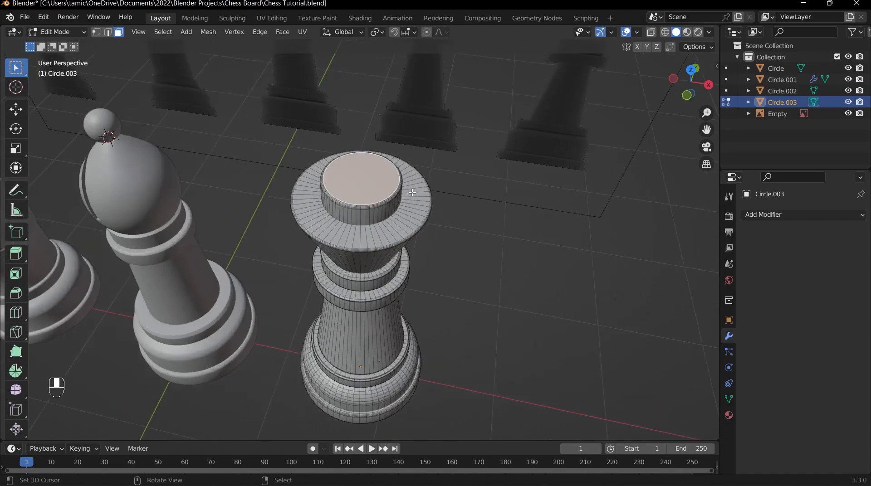
key(shift+s)
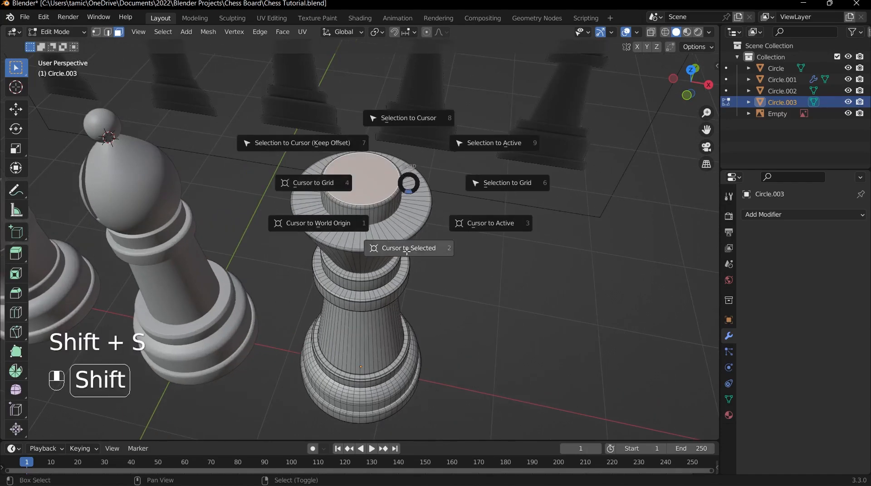
click(370, 230)
scroll(369, 230, up, 3)
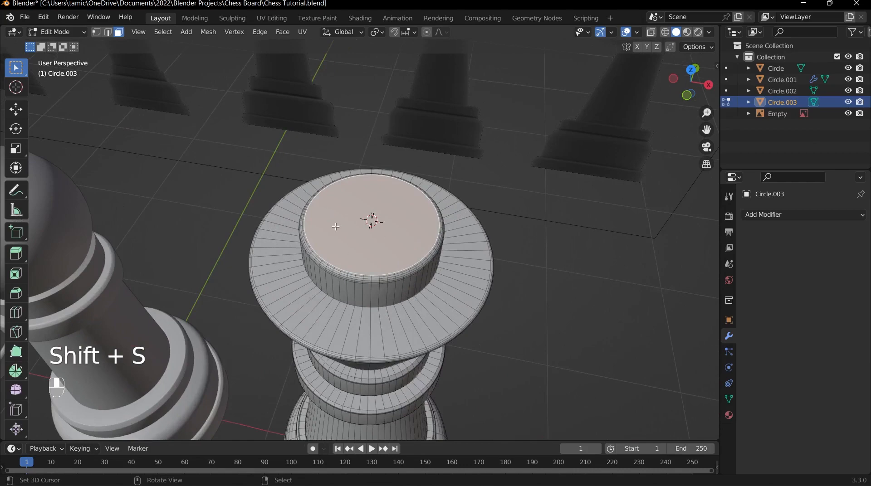
middle_drag(336, 227, 346, 224)
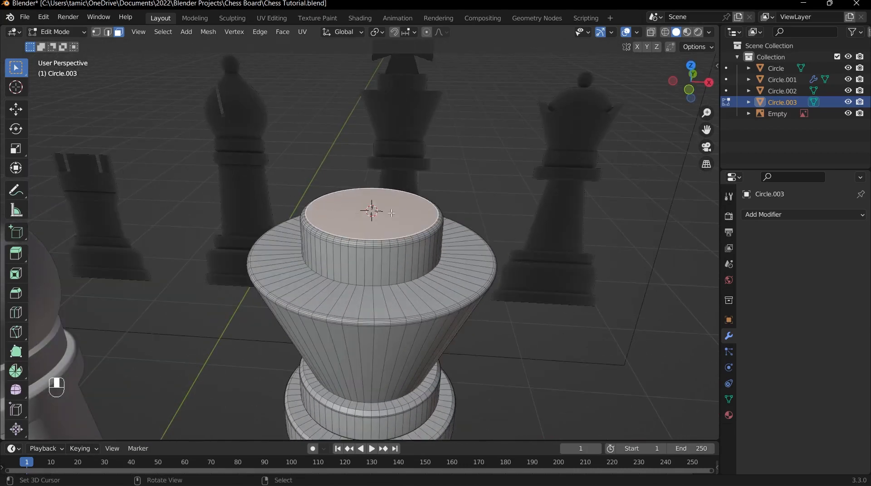
Step: Add a cube at the 3D cursor, select all its linked faces and scale it uniformly to about 0.139
scroll(440, 211, down, 3)
scroll(444, 226, up, 2)
key(shift+a)
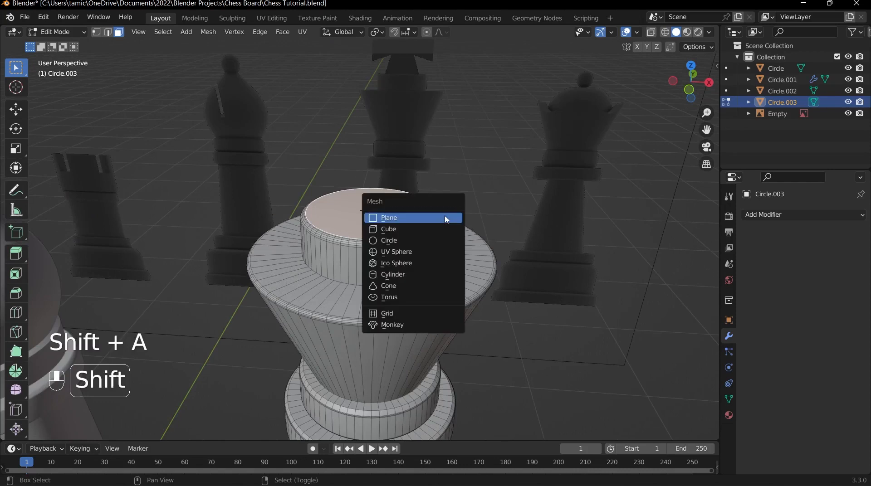
click(416, 235)
scroll(424, 230, down, 6)
scroll(453, 236, up, 5)
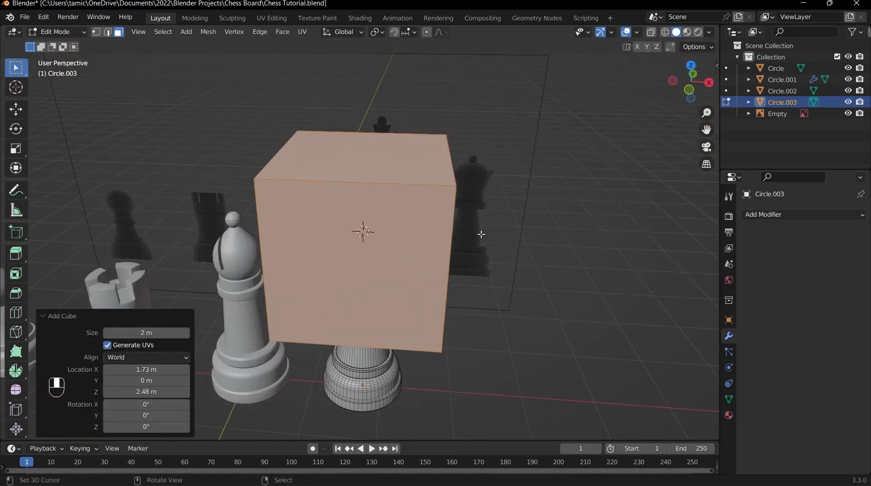
scroll(481, 234, down, 2)
key(l)
key(s)
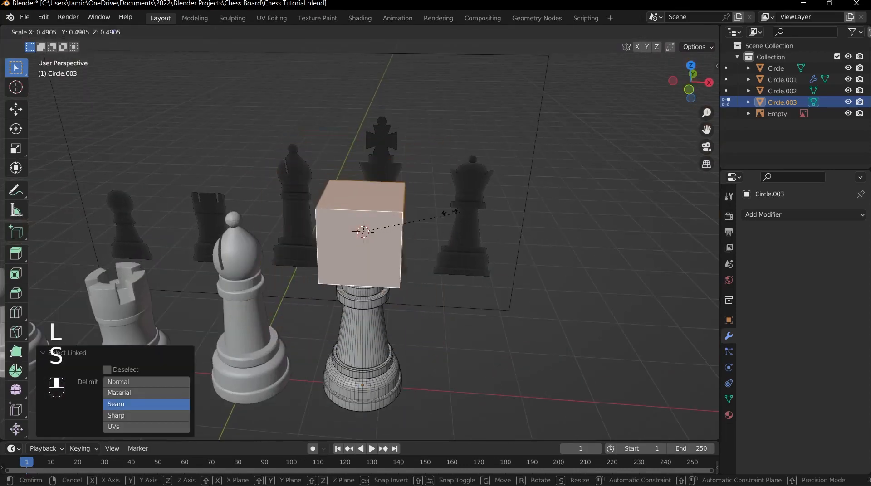
click(384, 223)
Step: In front view, move the small cube up about 0.27 m along Z to the centre of the reference cross
key(KP_1)
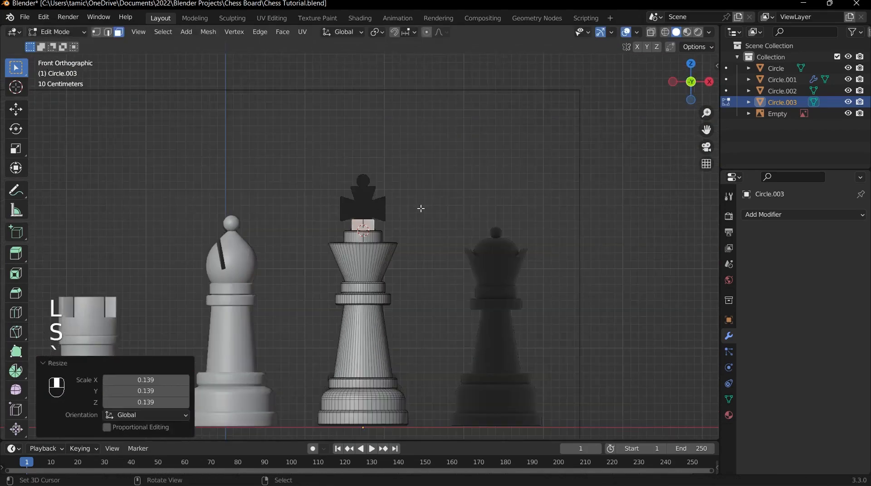
scroll(418, 271, up, 4)
scroll(419, 309, up, 4)
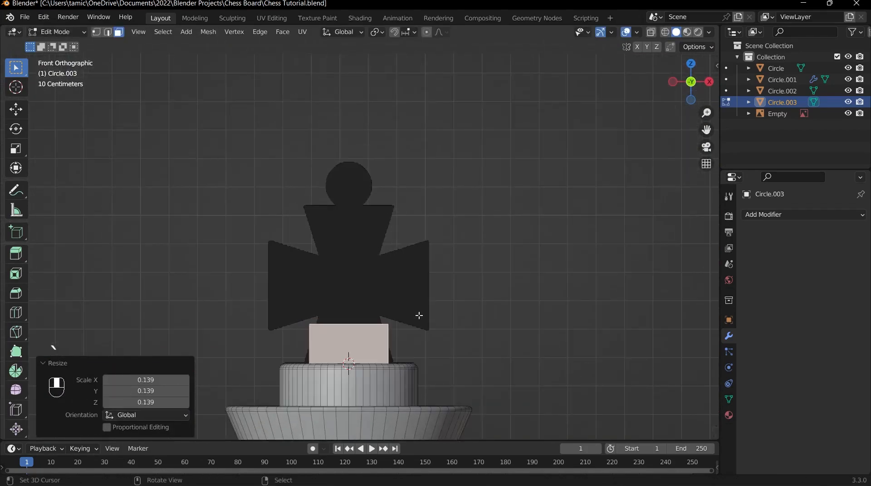
key(g)
middle_click(420, 185)
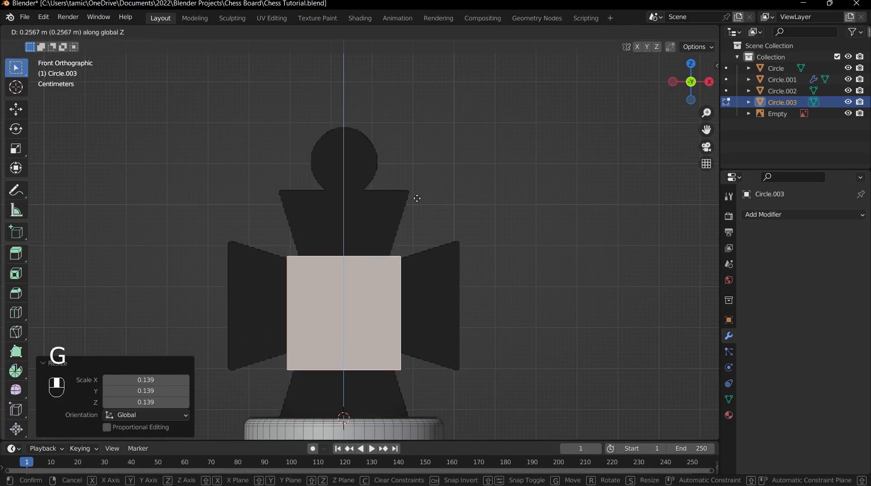
key(shift)
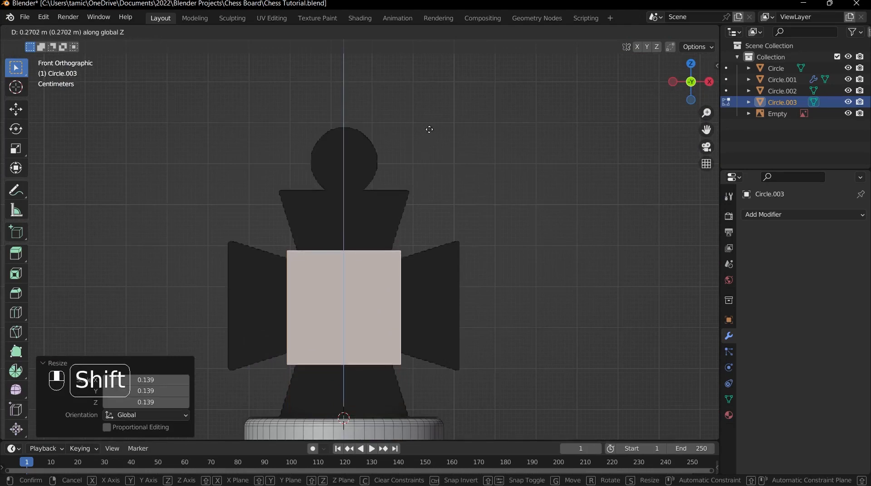
click(429, 155)
scroll(353, 345, down, 4)
scroll(353, 346, up, 4)
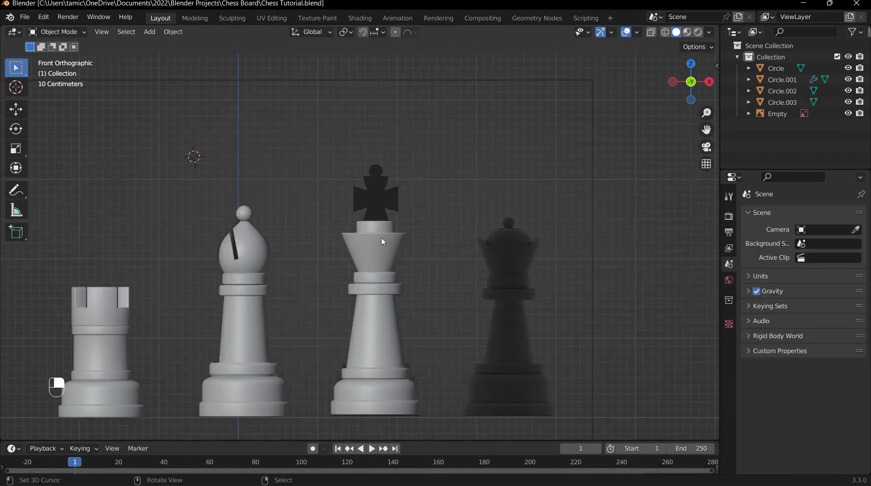
Step: Select the king and, in Edit Mode, snap the 3D cursor to the face on top of its head
scroll(382, 241, up, 2)
click(386, 220)
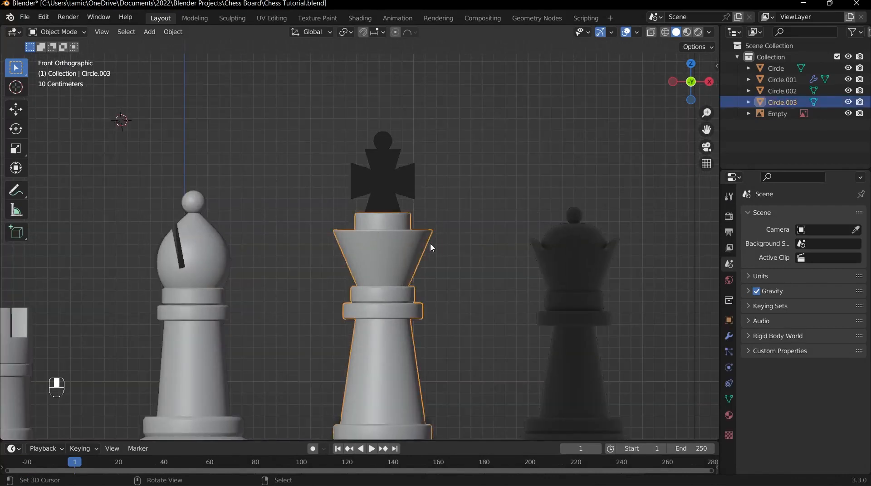
middle_drag(431, 245, 395, 229)
key(Tab)
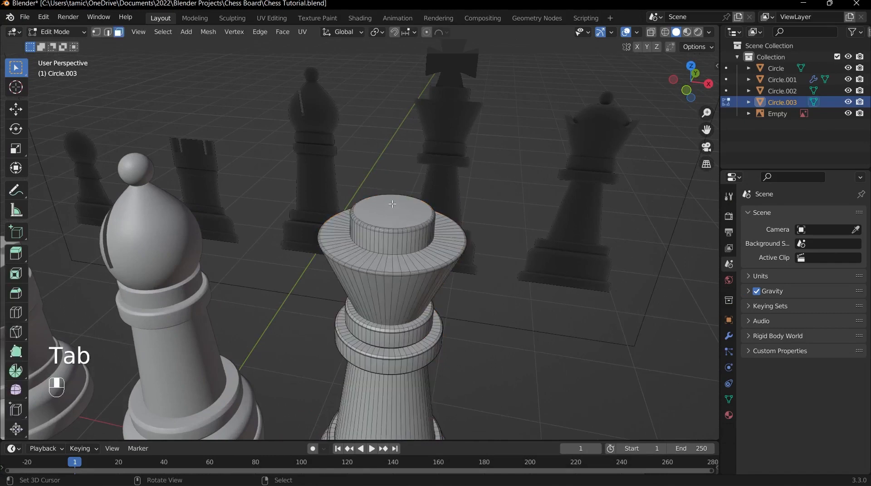
key(3)
click(402, 208)
shift+middle_drag(399, 232, 392, 226)
key(shift+s)
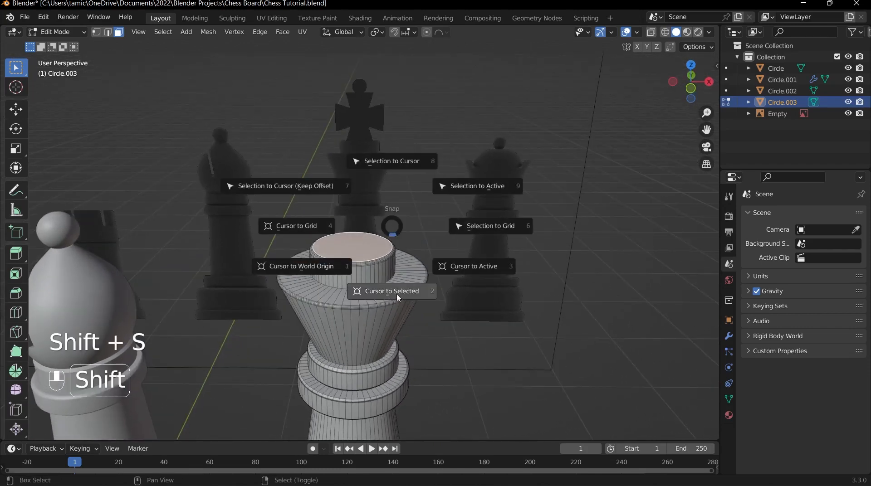
click(397, 296)
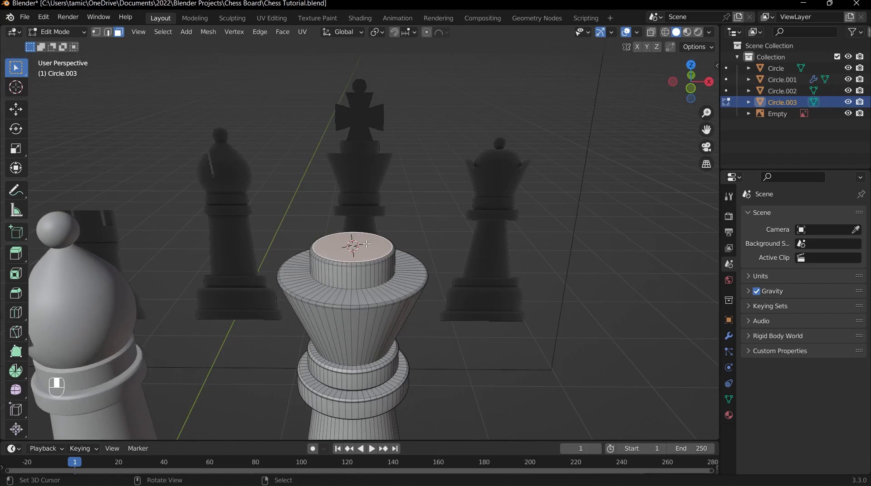
Step: Add a cube at the 3D cursor on the king's head, select all its linked faces and scale it uniformly to about 0.170
scroll(366, 244, up, 2)
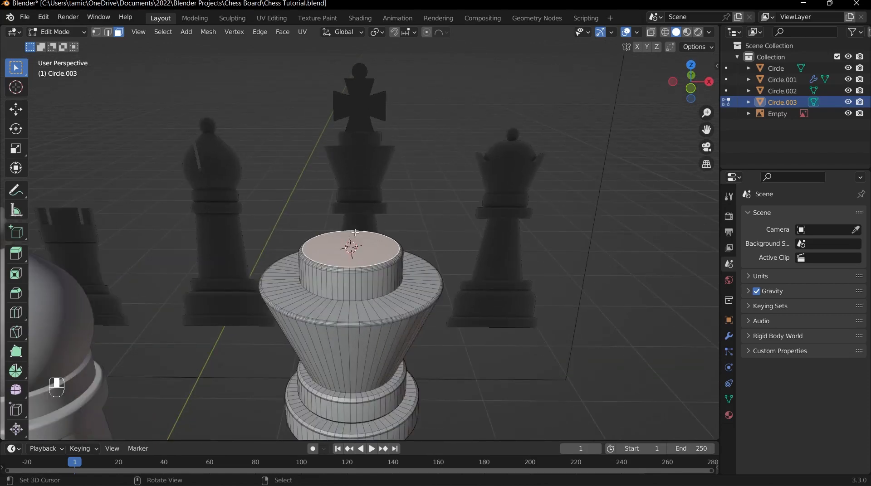
scroll(323, 243, down, 1)
scroll(394, 247, down, 2)
scroll(362, 263, up, 2)
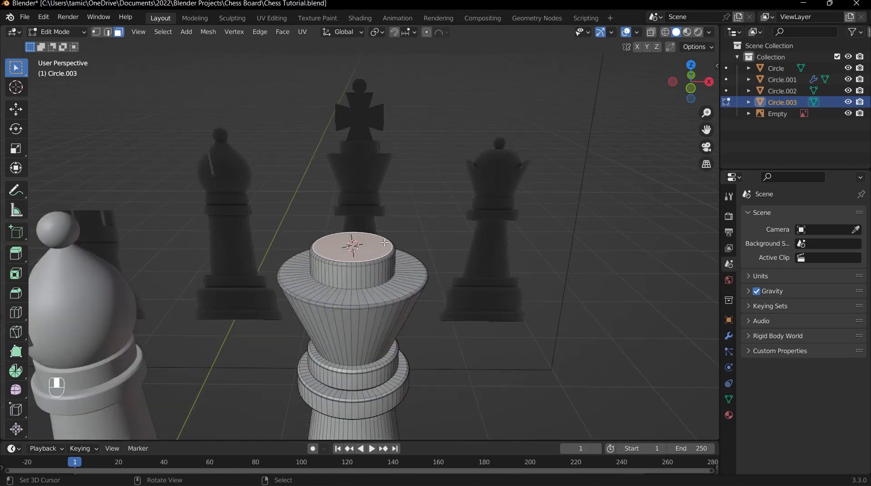
key(shift+a)
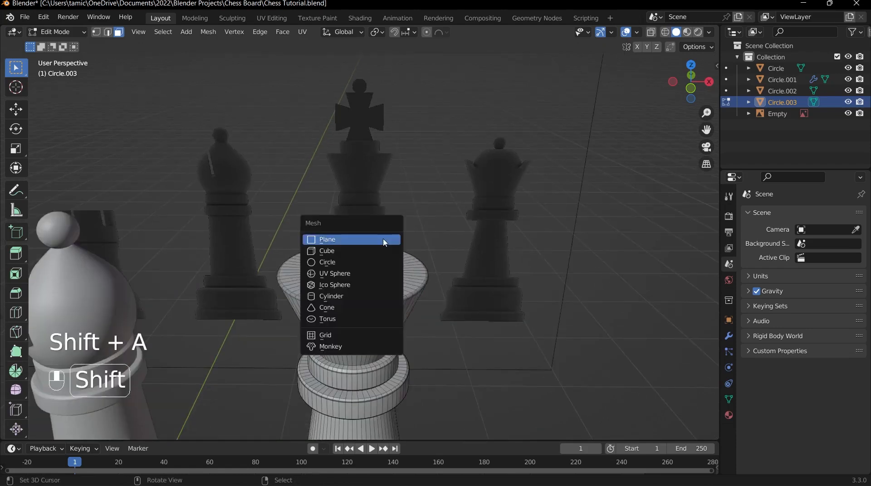
click(358, 253)
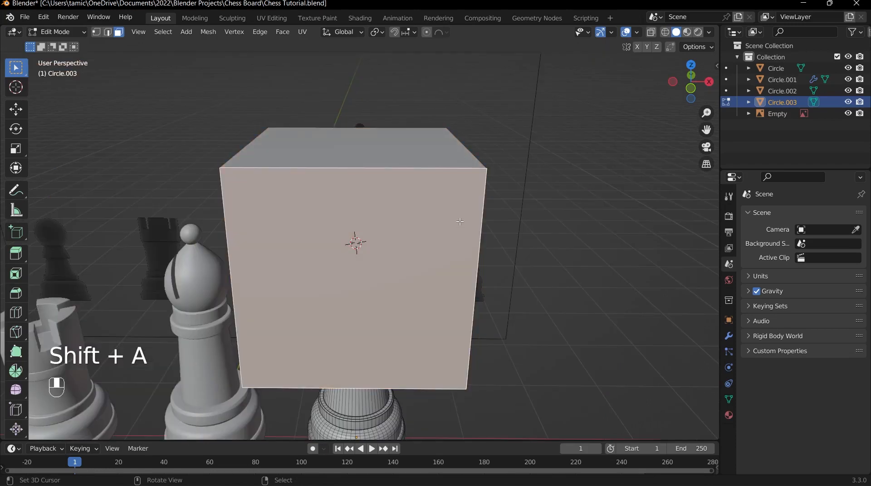
key(l)
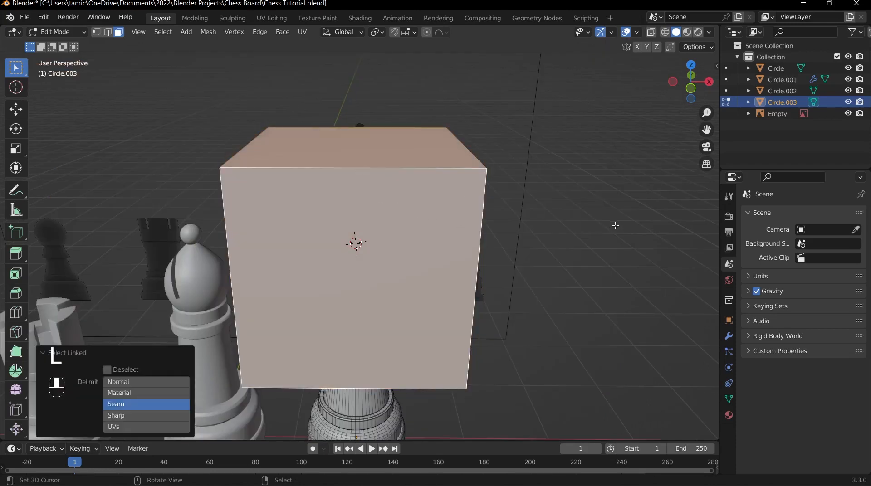
middle_drag(444, 207, 453, 181)
middle_drag(532, 241, 549, 273)
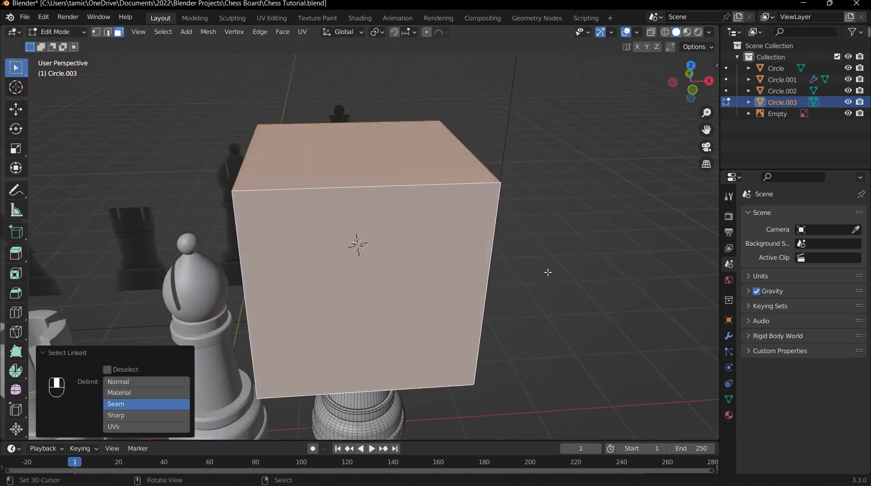
key(s)
click(376, 270)
Step: In front view, move the cube up about 0.315 m along Z to the centre of the reference cross
key(grave)
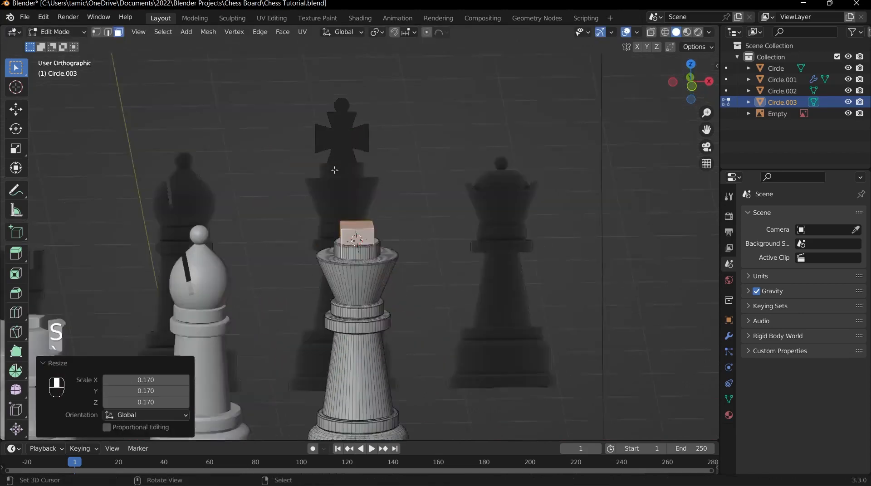
scroll(440, 297, up, 5)
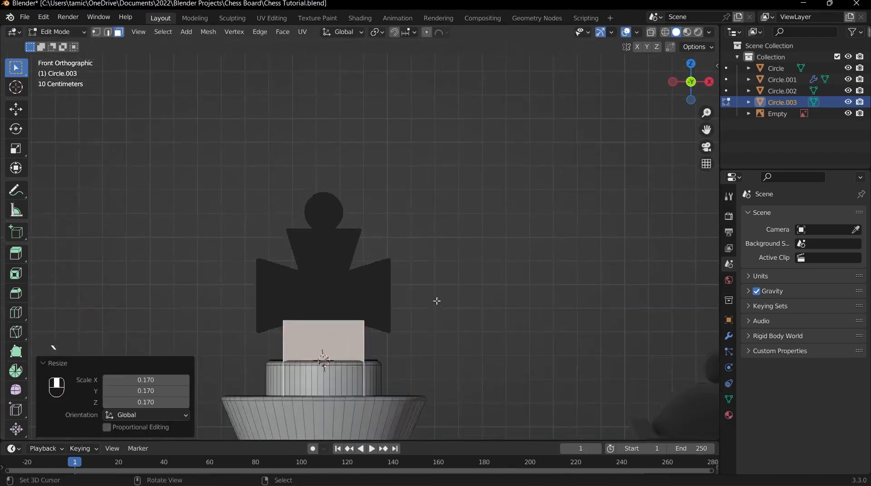
key(g)
key(z)
key(shift)
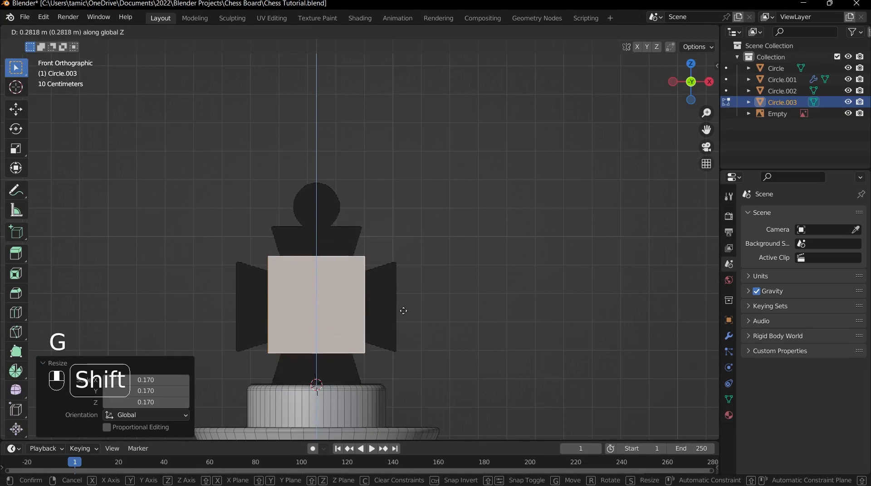
click(408, 278)
Step: Scale the cube uniformly by about 0.816 to fit the middle of the reference cross
scroll(513, 295, down, 1)
key(s)
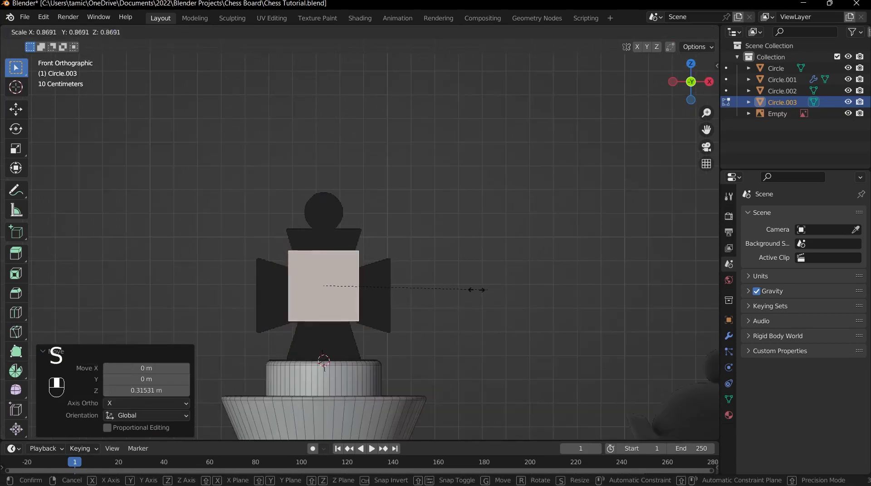
click(476, 289)
scroll(454, 286, down, 3)
scroll(337, 259, up, 4)
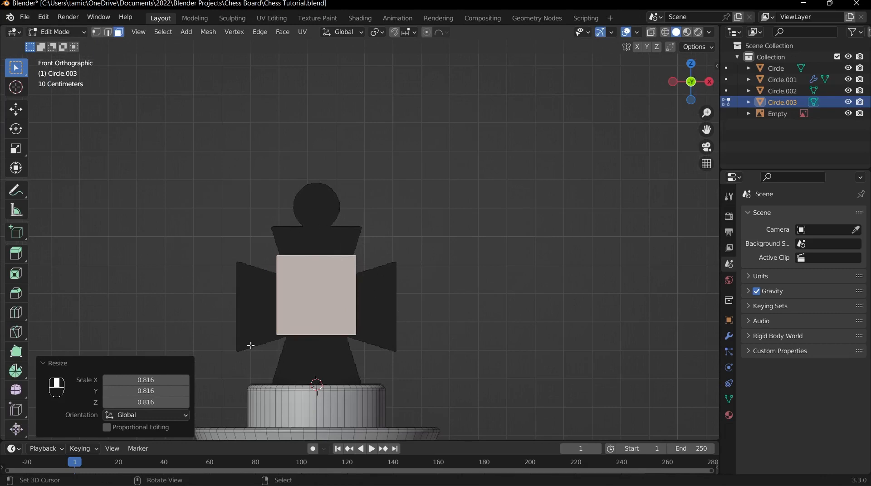
Step: In face select mode, select the loop of four faces around the cube: the top, the bottom and both X sides
middle_drag(250, 345, 317, 288)
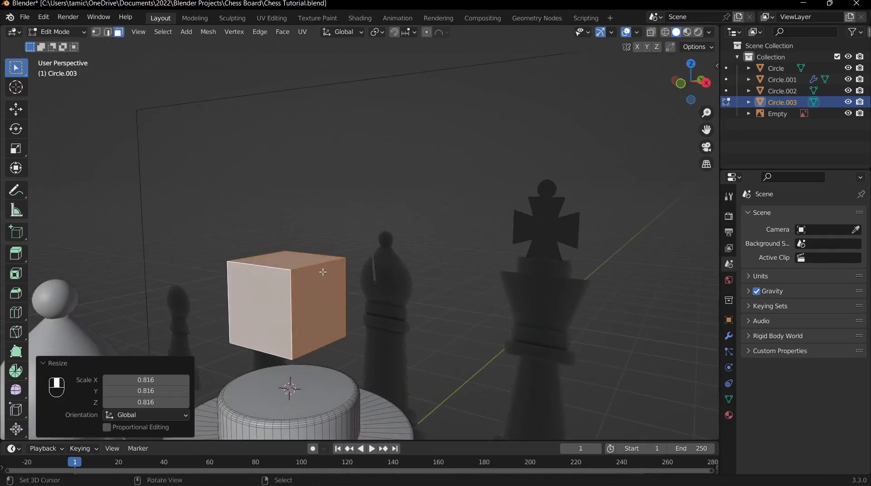
key(3)
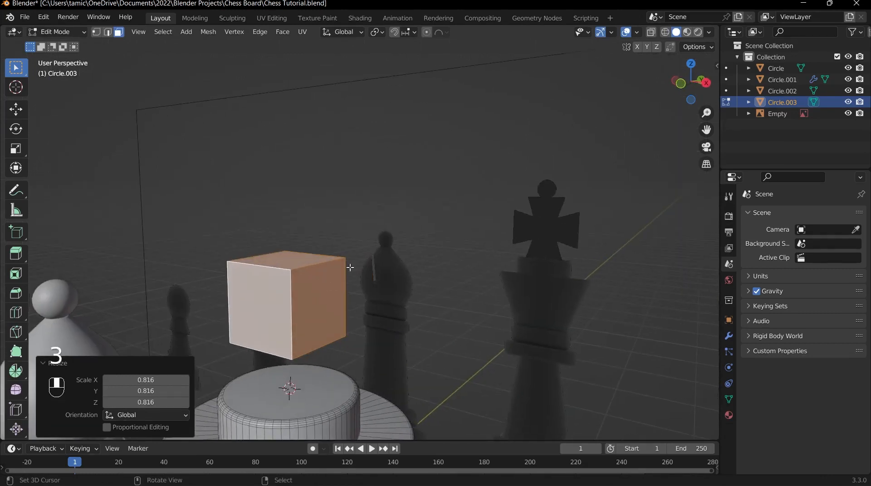
alt+click(319, 262)
middle_drag(262, 280, 326, 285)
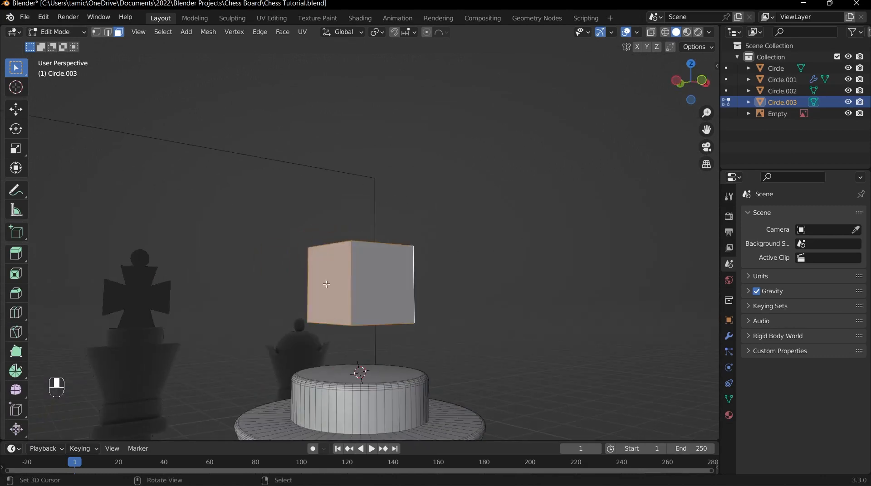
middle_drag(301, 313, 310, 408)
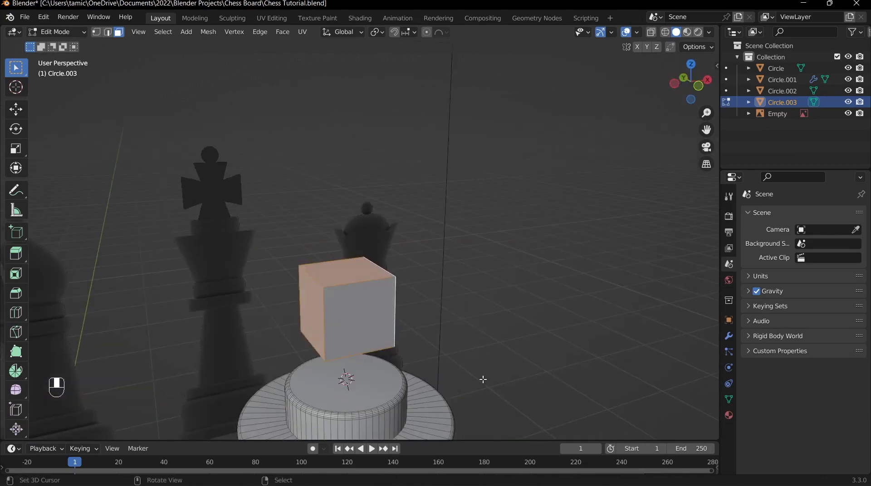
middle_drag(409, 296, 399, 292)
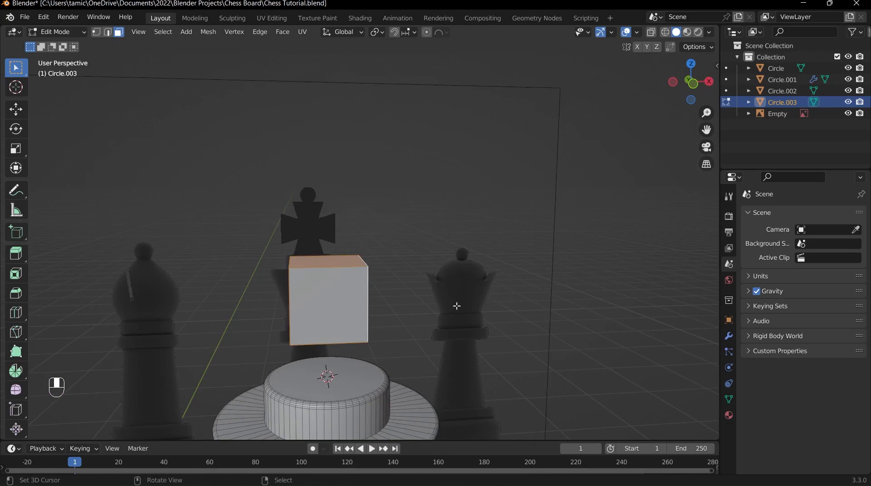
Step: Extrude the four selected cube faces as individual faces by about 0.115 m to form the cross arms
key(alt+e)
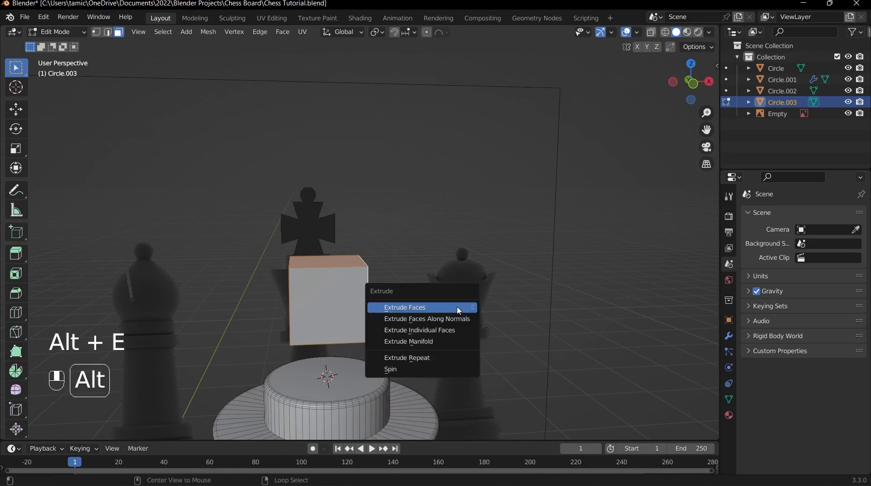
click(455, 333)
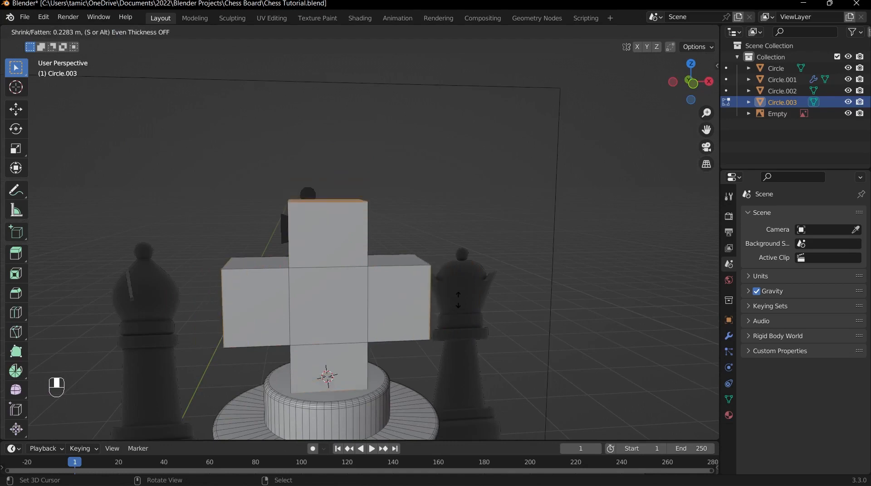
key(shift)
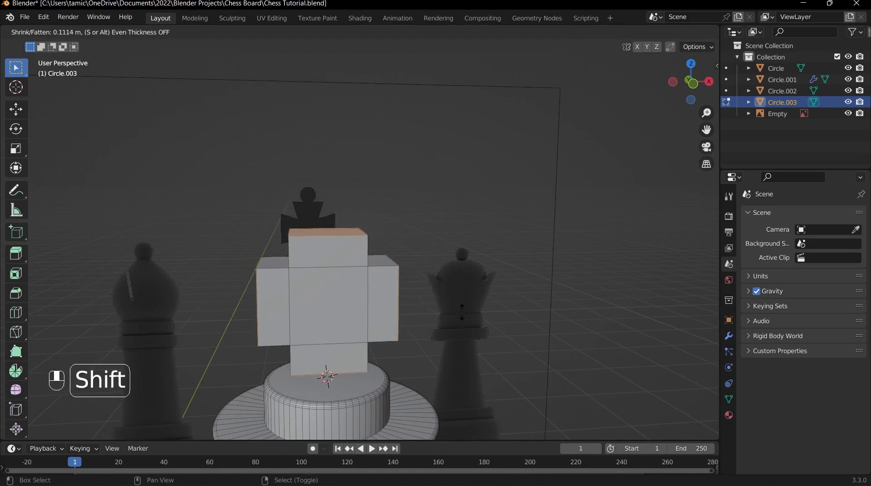
click(462, 313)
Step: Scale the end faces of the cross arms by about 1.427 in X and Z, excluding Y, so the arms flare outwards
middle_drag(462, 312, 422, 234)
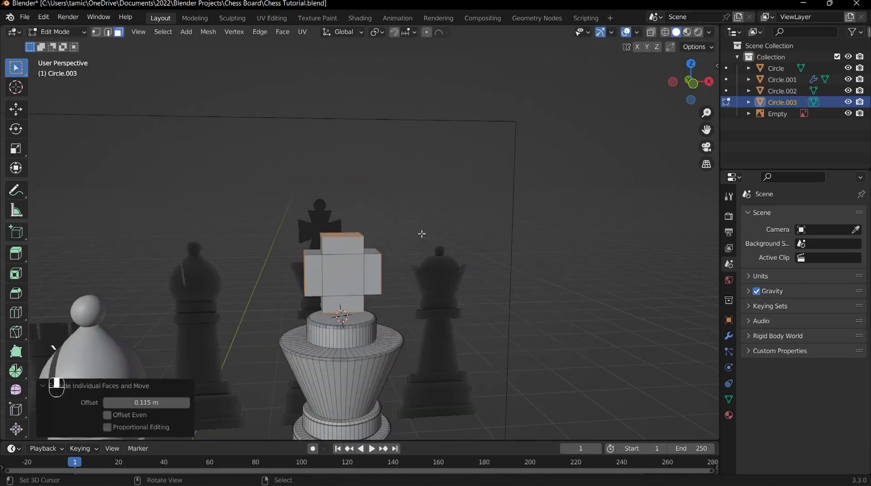
key(KP_1)
scroll(497, 276, up, 3)
scroll(458, 321, up, 1)
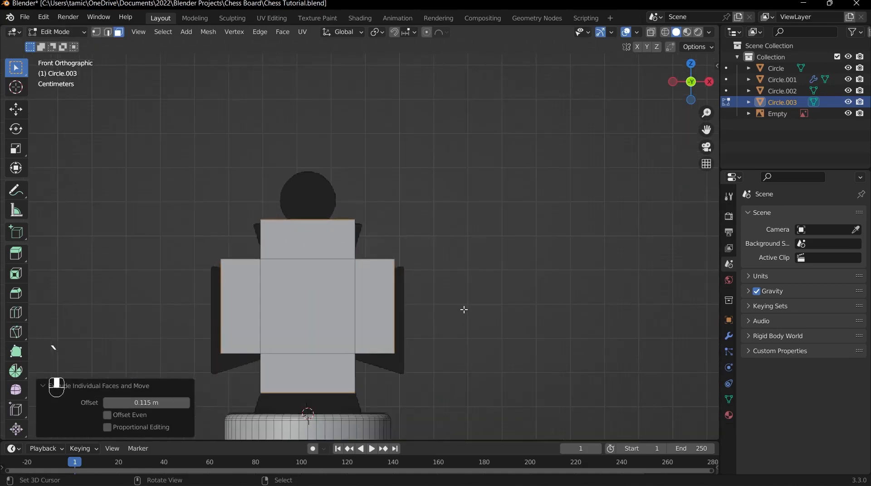
middle_drag(360, 227, 510, 250)
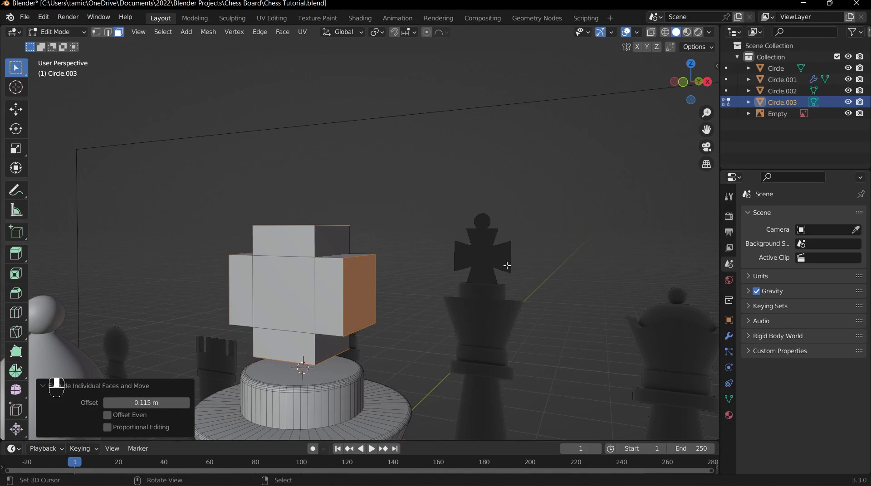
scroll(462, 301, down, 2)
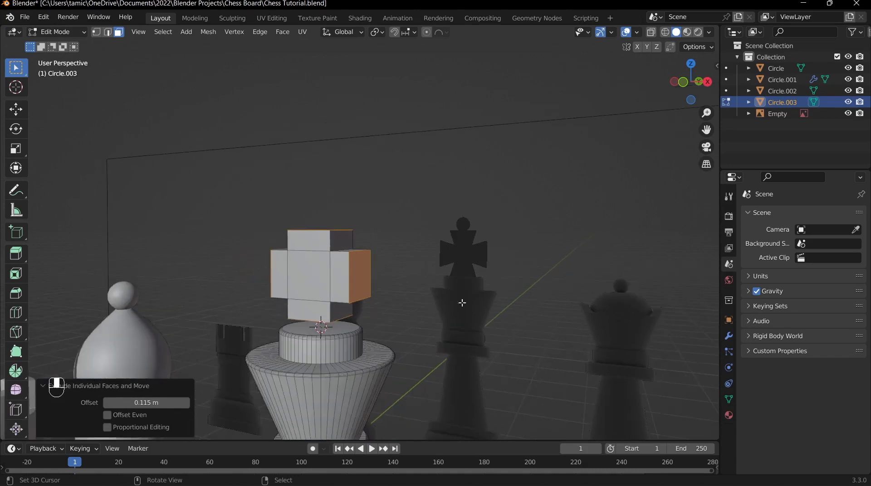
key(grave)
scroll(502, 346, up, 2)
middle_drag(489, 277, 446, 300)
key(s)
key(shift+y)
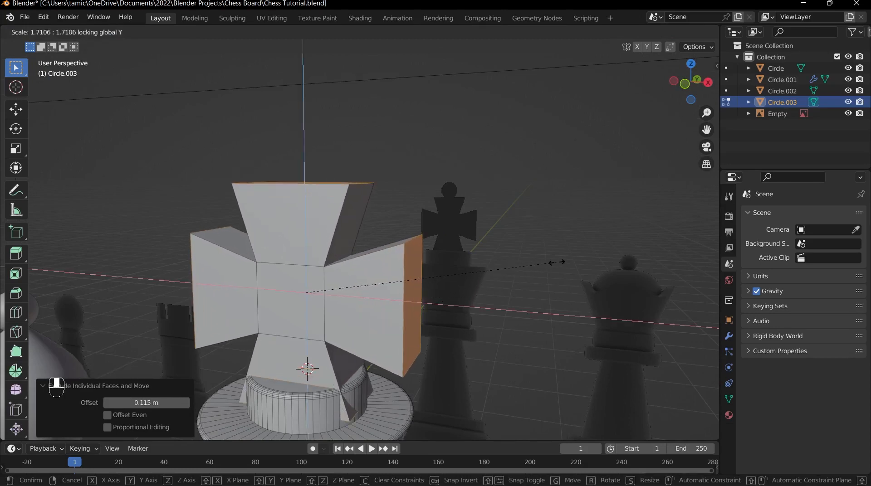
click(518, 271)
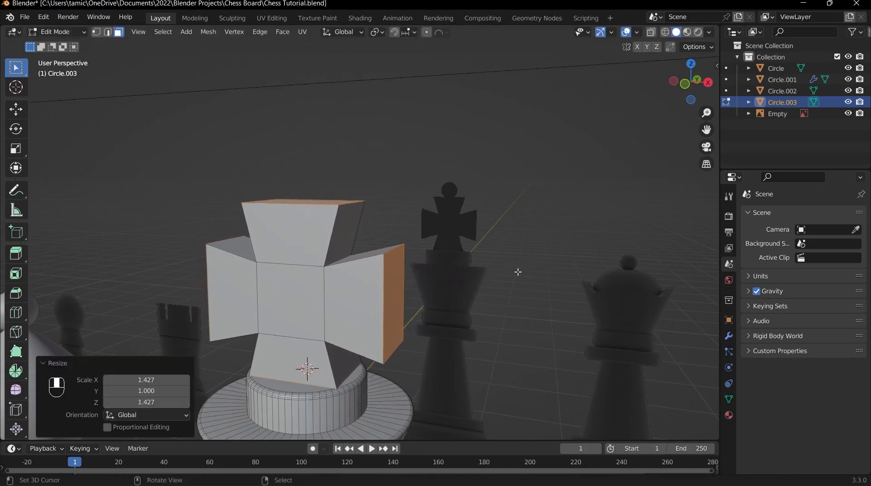
Step: In front view, select all linked faces of the cross and scale it uniformly by about 0.803 to match the reference width
scroll(515, 273, down, 3)
key(Tab)
key(grave)
click(332, 179)
scroll(398, 259, up, 2)
key(Tab)
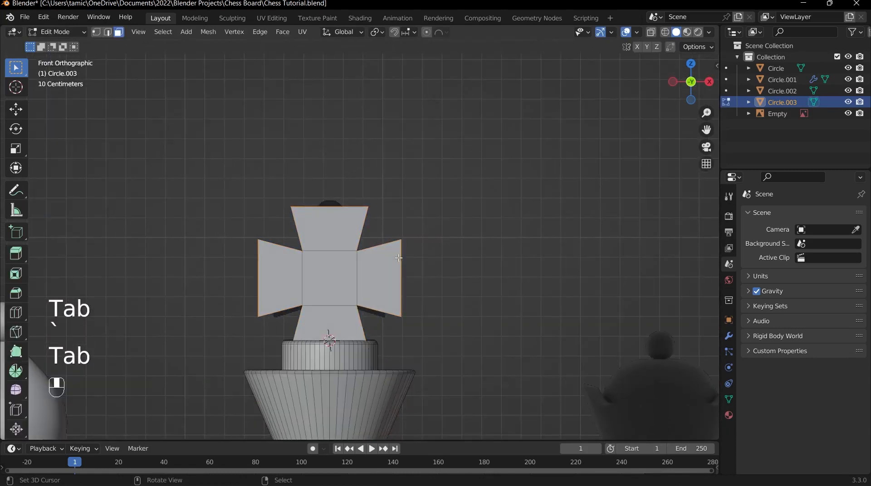
key(l)
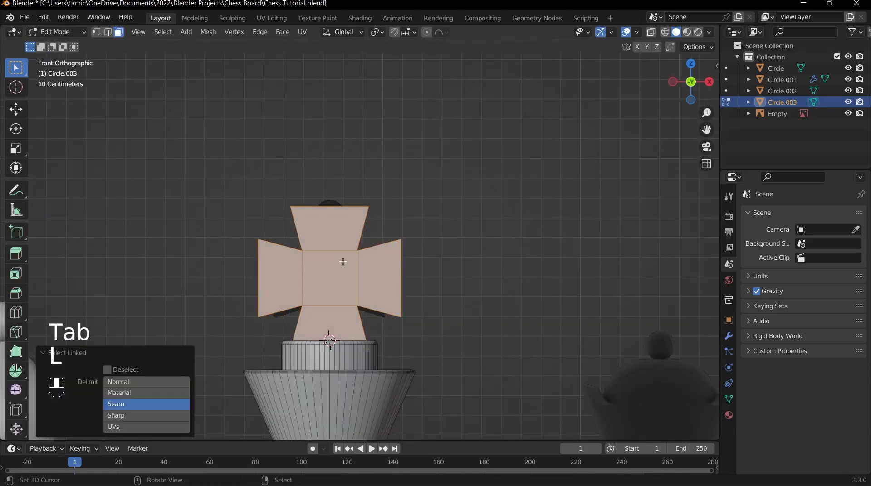
scroll(526, 253, up, 2)
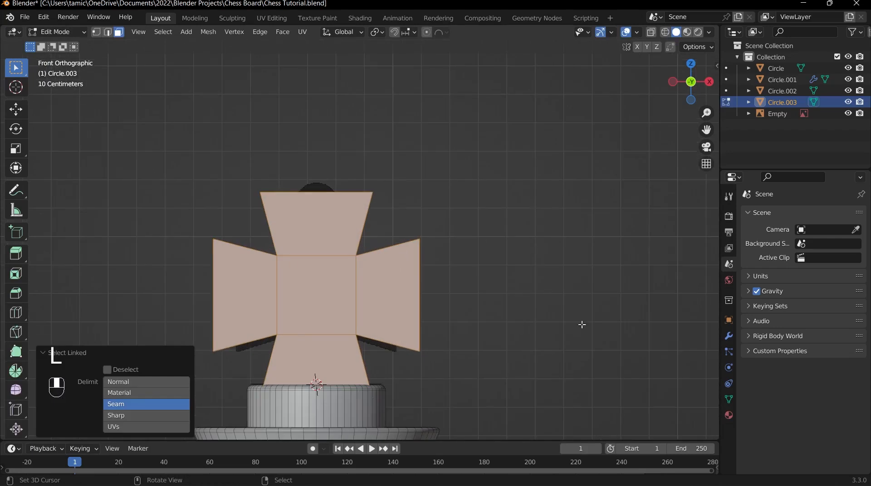
key(s)
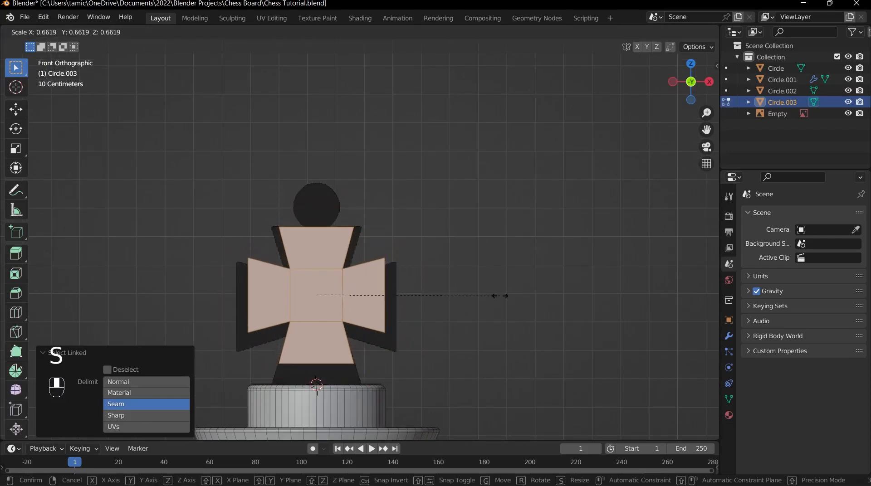
key(shift)
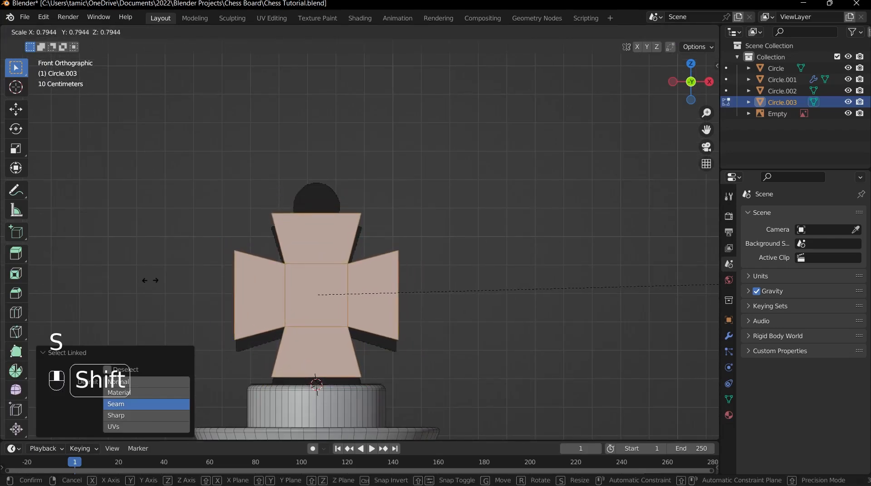
click(173, 279)
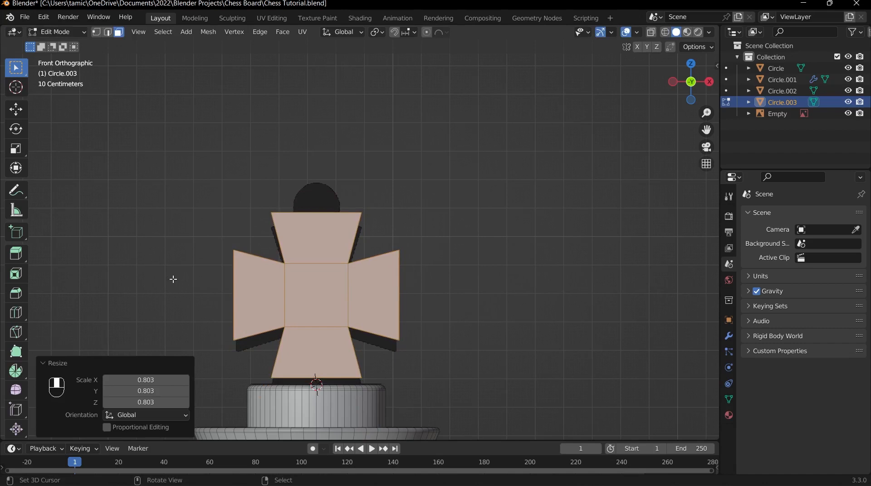
Step: In front view, add one centred vertical loop cut through the cross's top arm, middle and bottom arm
middle_drag(172, 279, 415, 192)
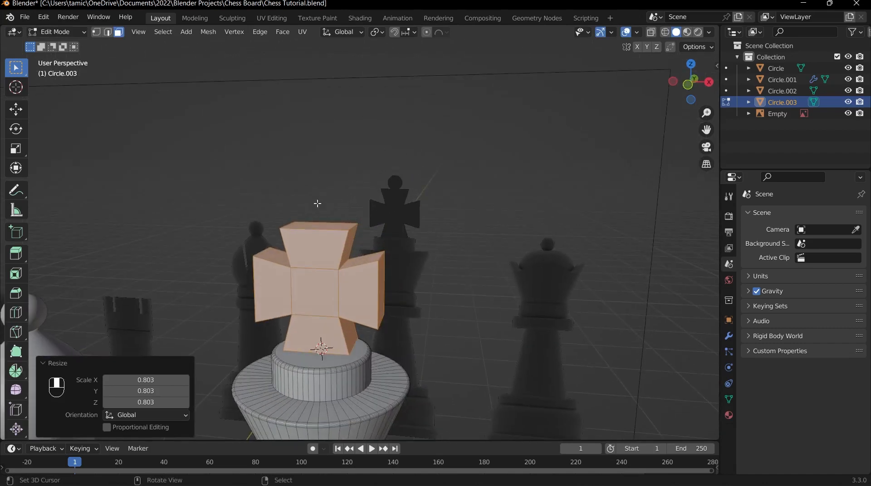
scroll(317, 203, down, 2)
middle_drag(317, 203, 333, 190)
key(grave)
click(253, 95)
scroll(364, 253, up, 3)
right_click(353, 244)
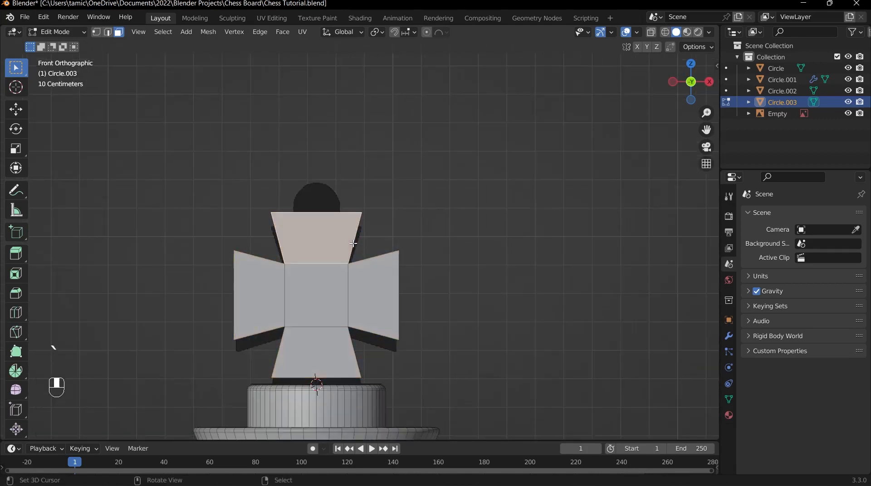
scroll(353, 244, up, 2)
key(ctrl+r)
click(317, 195)
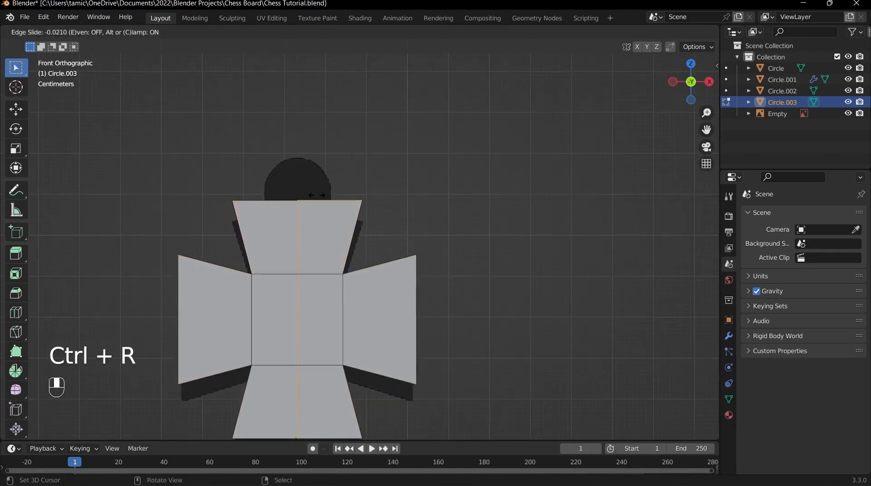
right_click(335, 190)
scroll(330, 251, down, 3)
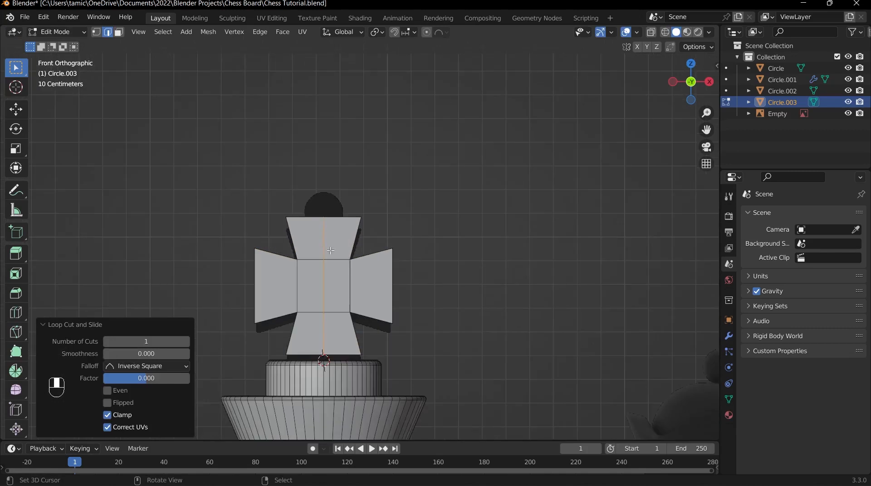
Step: Bevel the cross's centred vertical edge loop into a narrow strip with a width of about 0.0172 m and one segment
shift+middle_drag(330, 251, 376, 223)
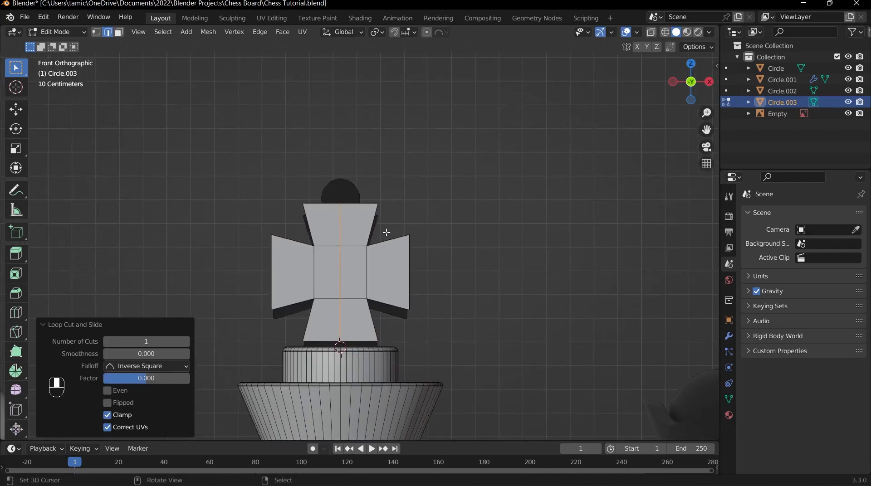
scroll(386, 233, up, 2)
key(ctrl+b)
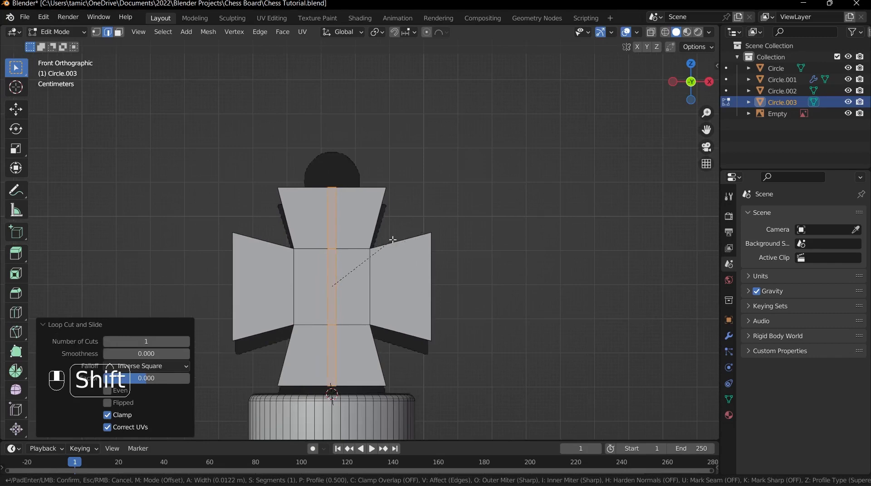
click(411, 237)
middle_drag(371, 210, 325, 216)
middle_drag(549, 210, 355, 203)
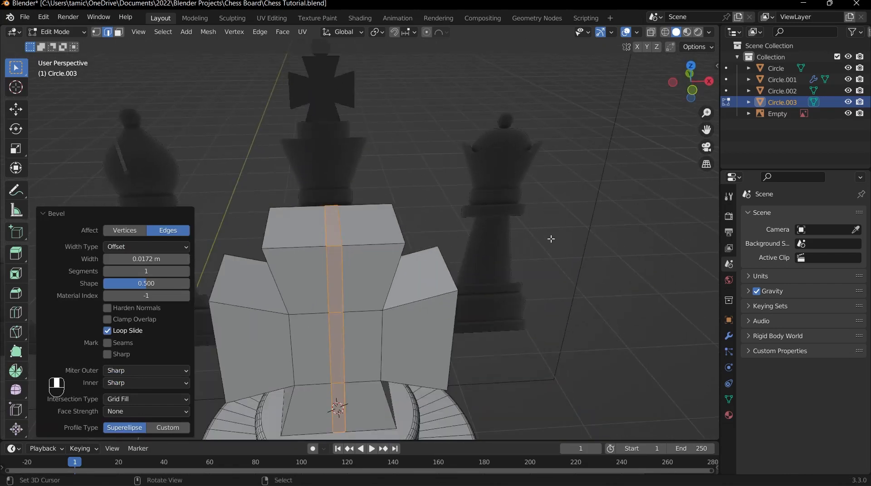
key(s)
key(x)
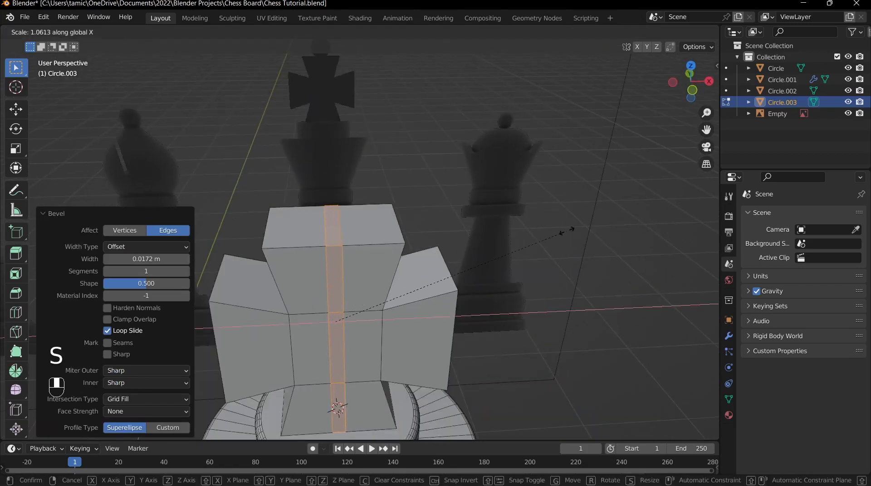
right_click(567, 231)
Step: Select the narrow centre face on top of the cross and extrude it upwards by about 0.194 m
key(3)
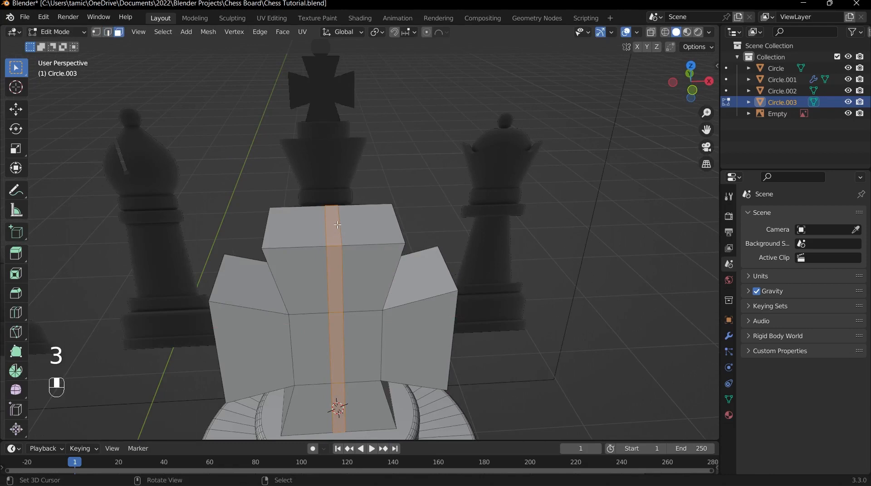
click(335, 220)
key(grave)
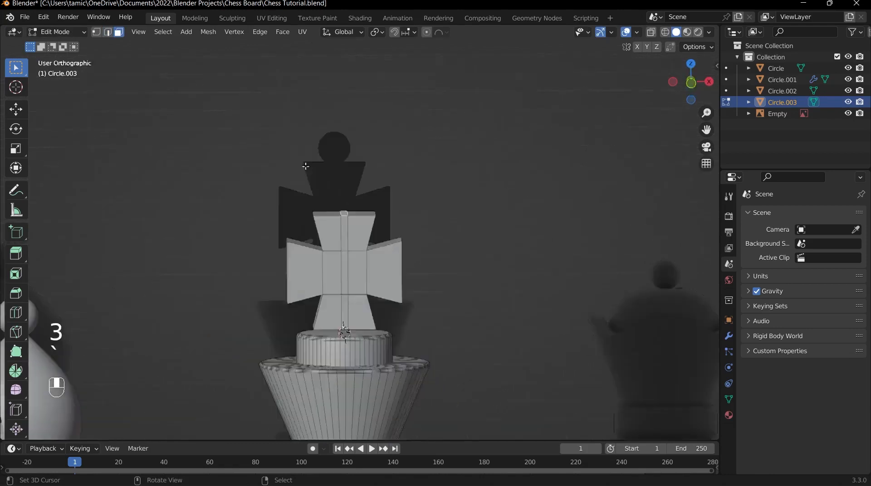
key(e)
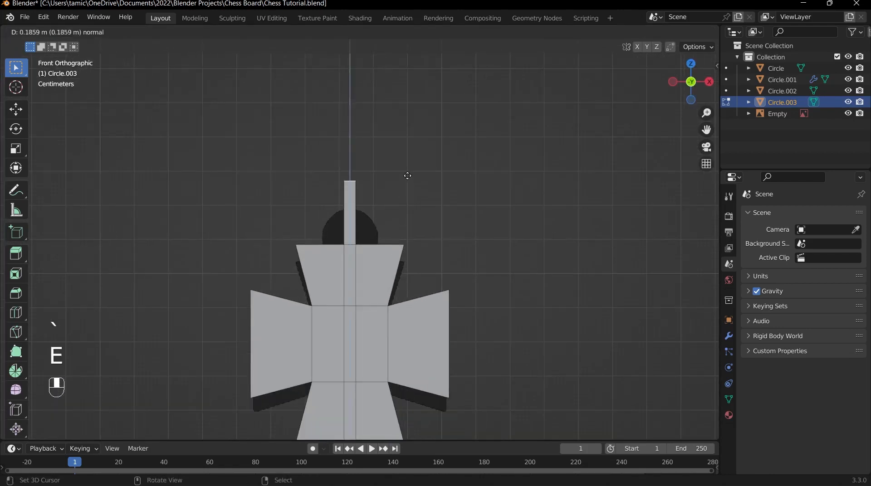
click(407, 173)
scroll(366, 204, down, 1)
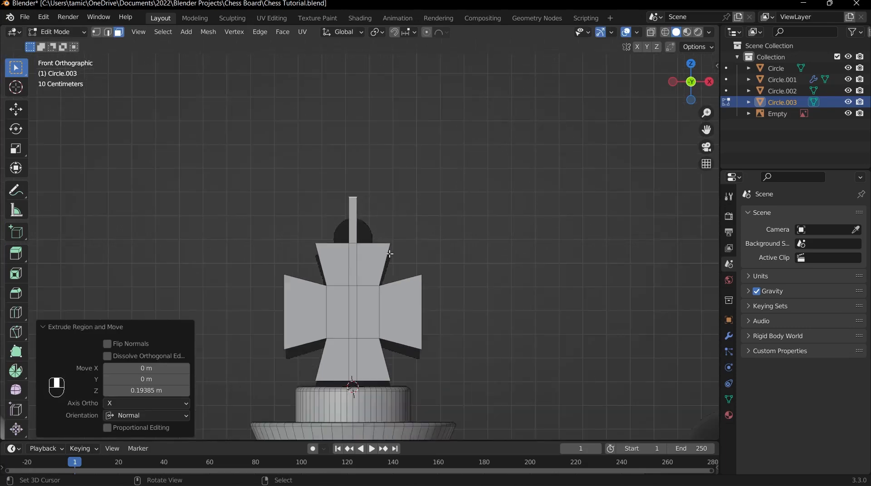
Step: Add one centred horizontal loop cut to the extruded post and scale it by about 6.039 along X
scroll(380, 214, up, 3)
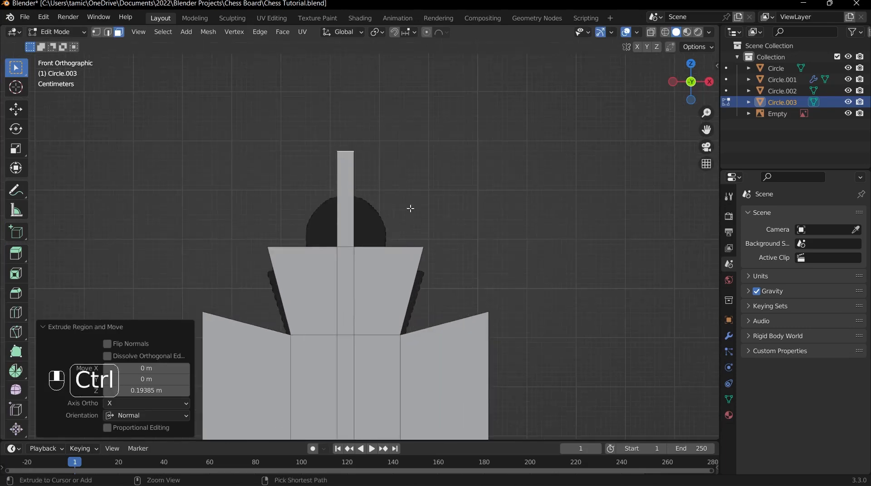
key(ctrl+r)
click(348, 196)
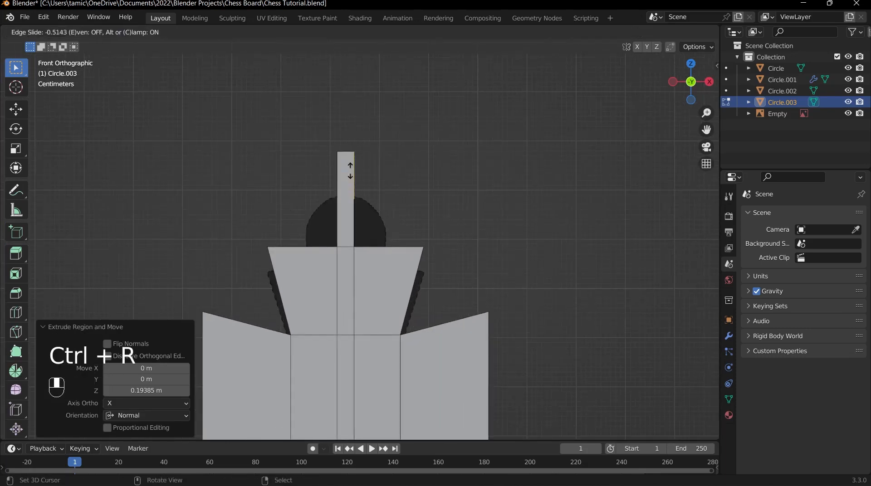
right_click(348, 191)
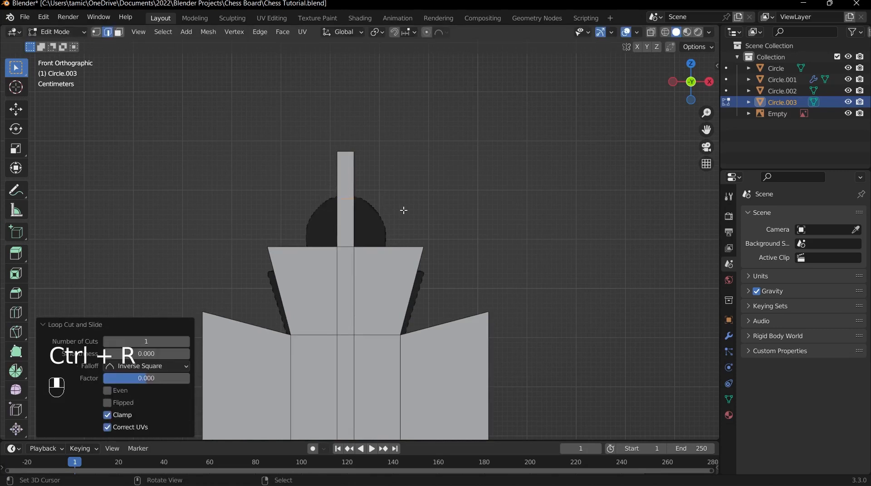
key(s)
key(x)
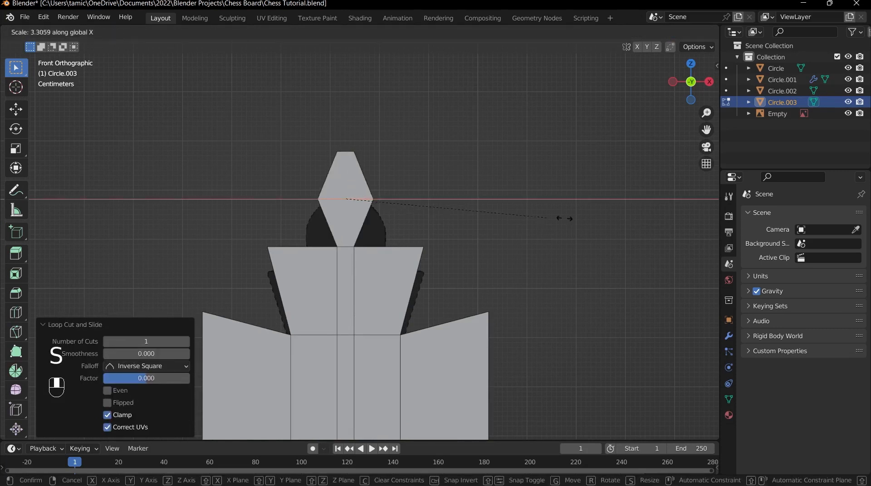
click(831, 244)
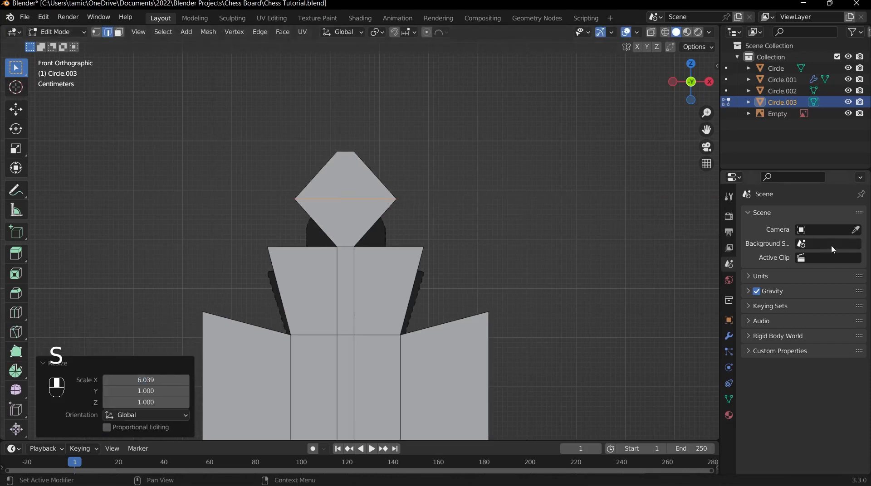
Step: In front view, bevel the widened edge loop of the top knob by about 0.109 m with 14 segments to round it
scroll(469, 195, down, 5)
middle_drag(469, 195, 359, 270)
scroll(359, 269, up, 5)
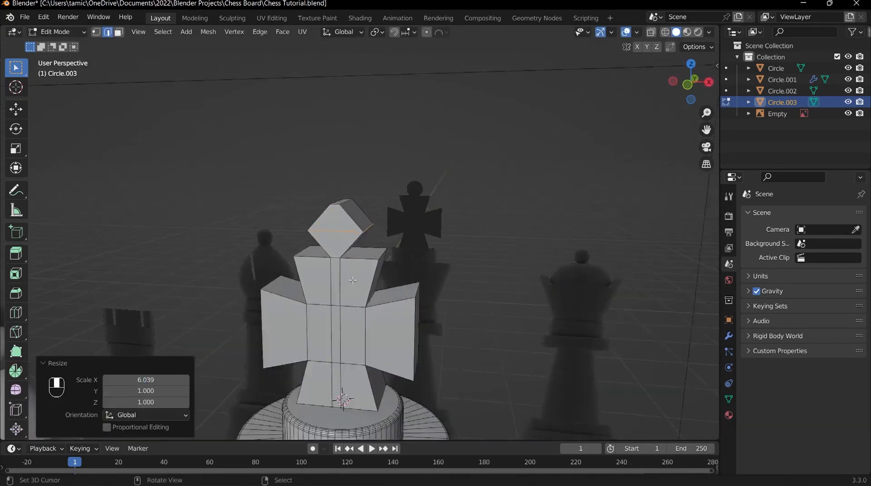
key(grave)
scroll(399, 224, up, 4)
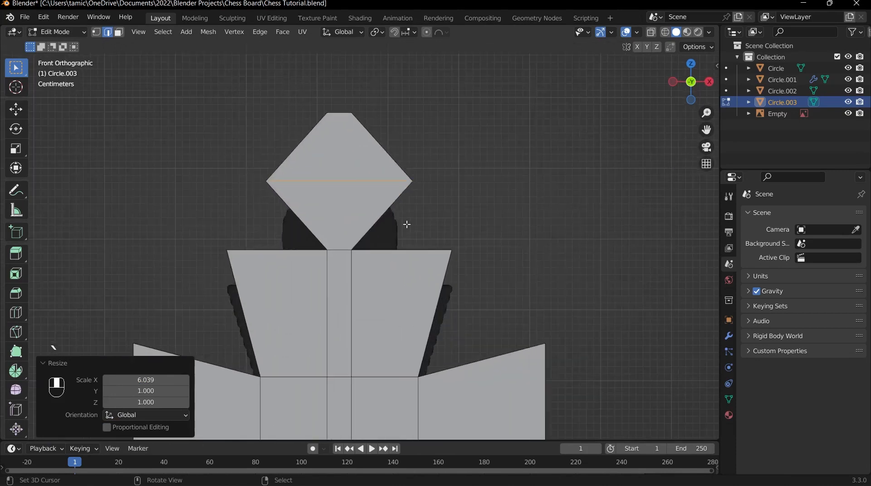
key(ctrl+b)
scroll(499, 213, up, 4)
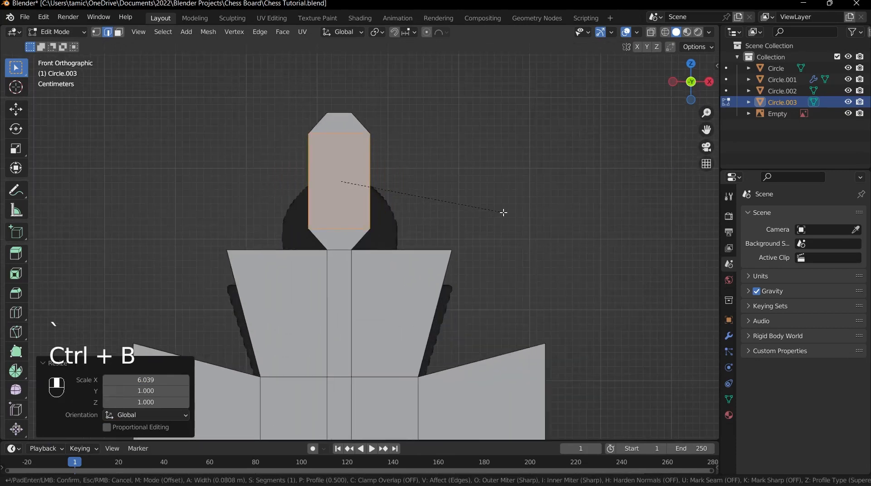
shift+scroll(567, 222, up, 5)
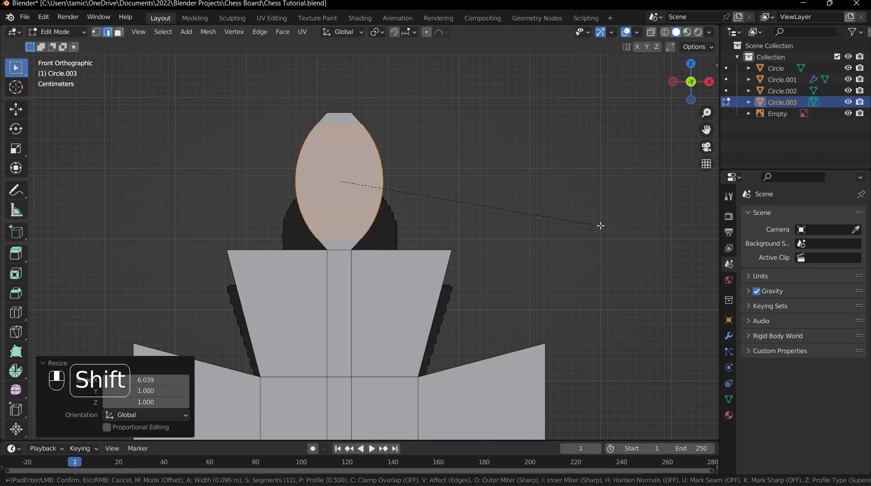
shift+scroll(653, 229, up, 1)
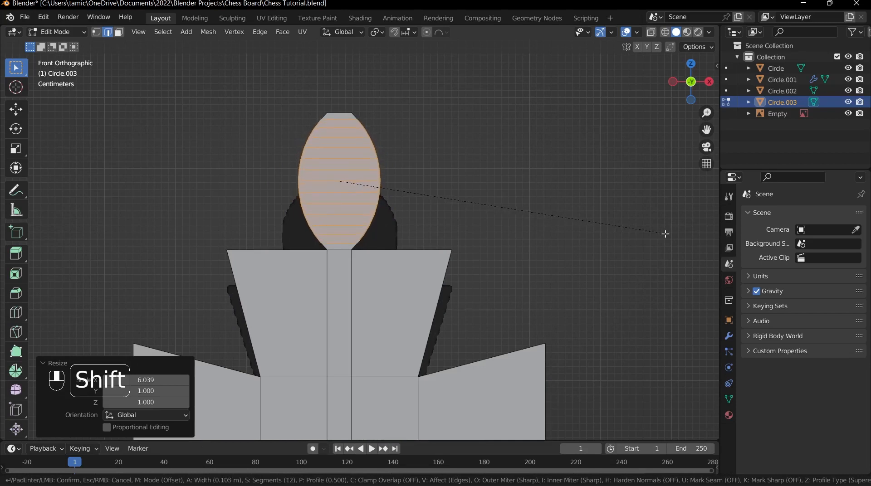
click(692, 238)
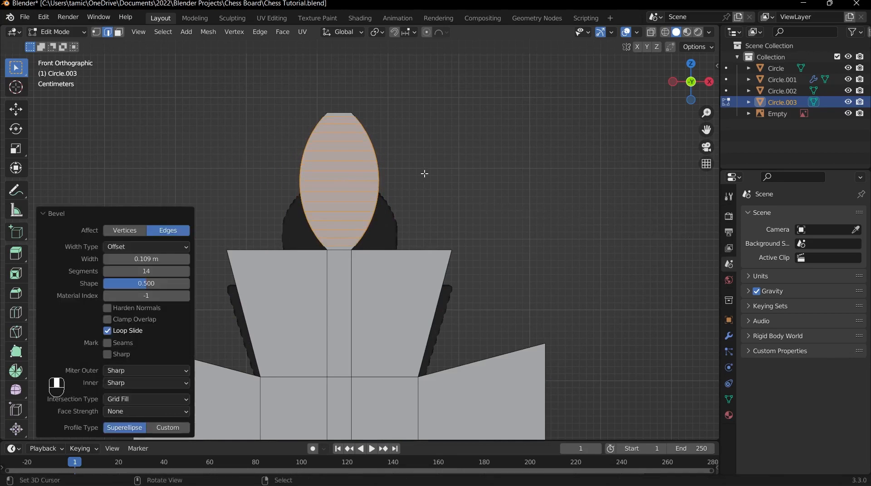
Step: Examine the rounded knob on top of the cross from the front and in perspective
scroll(392, 146, down, 3)
scroll(340, 206, down, 2)
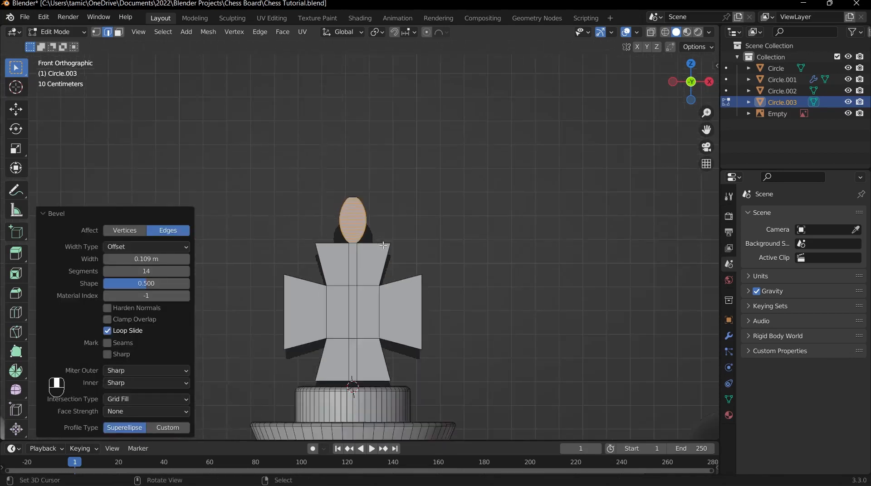
scroll(383, 245, up, 3)
scroll(375, 234, down, 3)
mouse_move(376, 235)
middle_down()
mouse_move(325, 256)
mouse_move(394, 216)
mouse_move(362, 224)
middle_up()
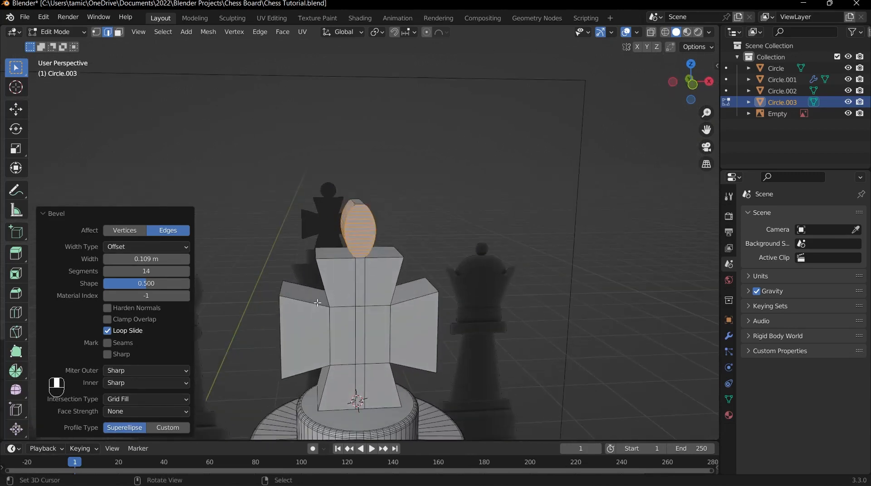
middle_drag(316, 217, 359, 199)
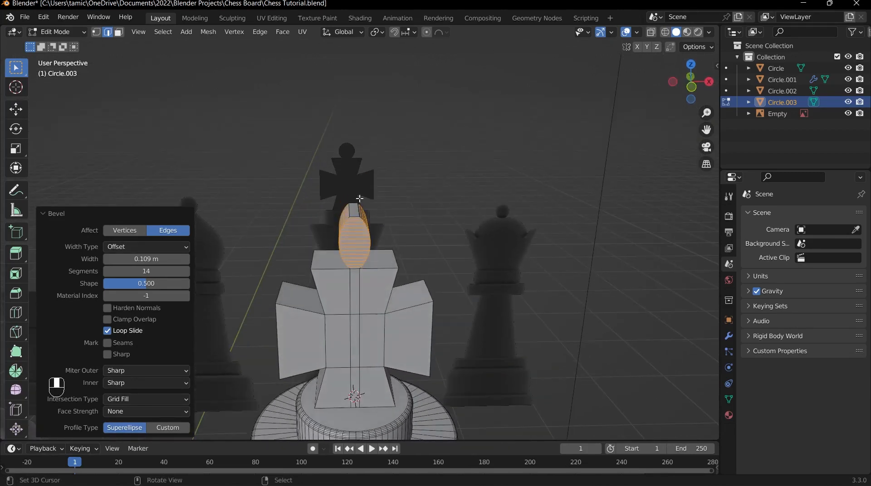
key(grave)
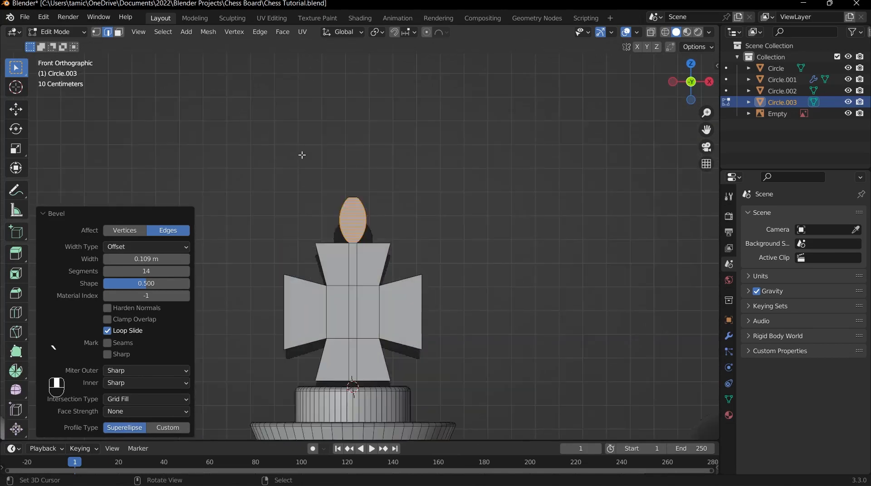
Step: In wireframe shading and vertex mode, box-select the vertices of the cross's middle and two side arms
scroll(362, 231, up, 2)
shift+middle_drag(373, 229, 382, 166)
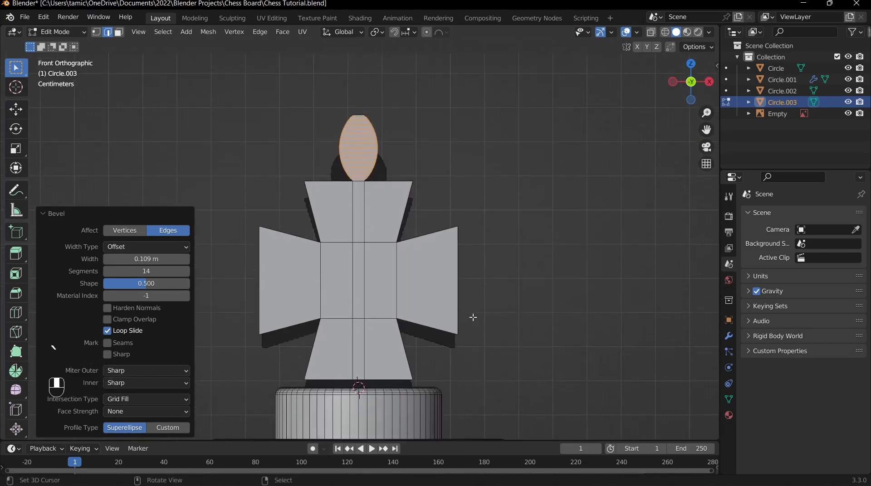
click(508, 331)
key(z)
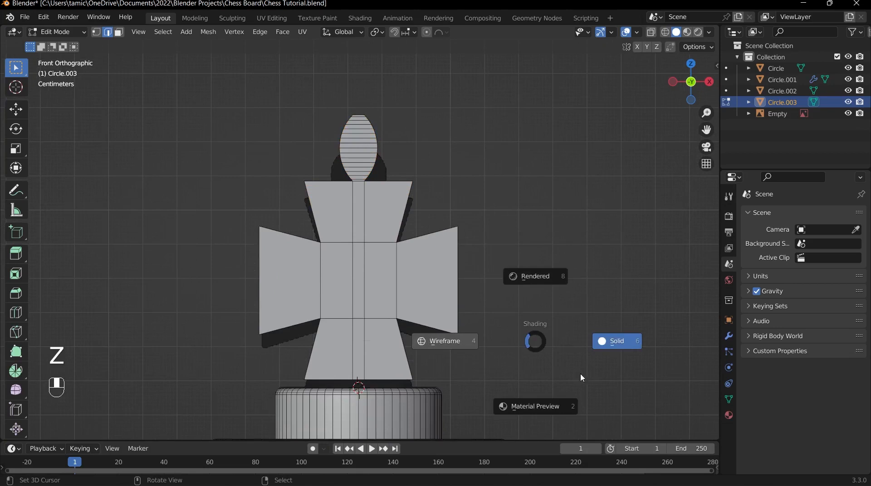
key(4)
key(1)
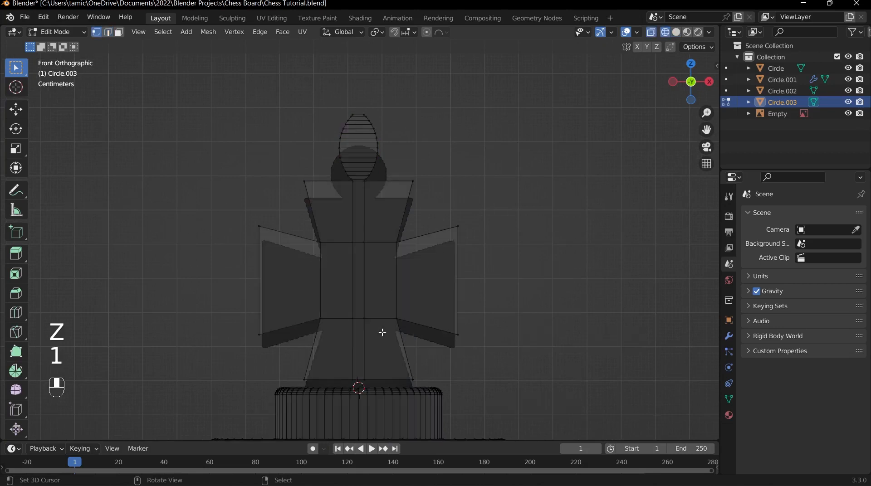
drag(495, 379, 227, 190)
shift+middle_drag(322, 212, 375, 327)
shift+middle_drag(421, 363, 428, 309)
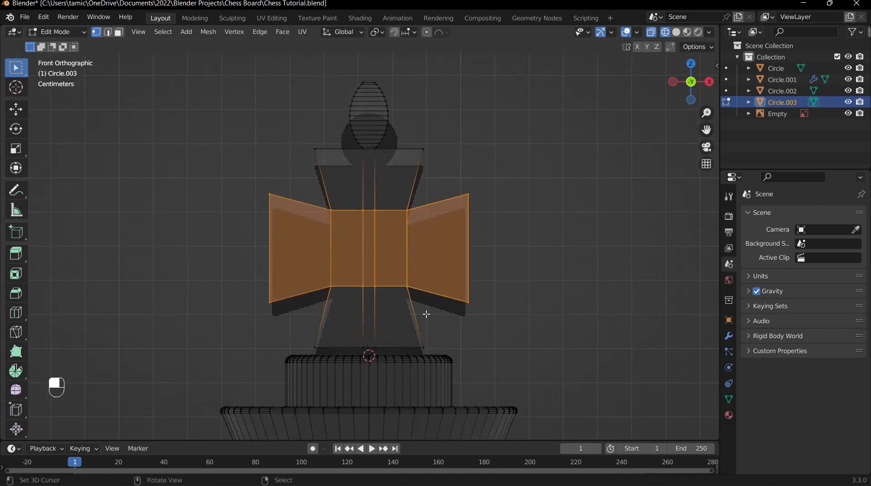
Step: Add the end vertices of the cross's bottom and top arms with circle select, then hide the selected cross geometry
key(c)
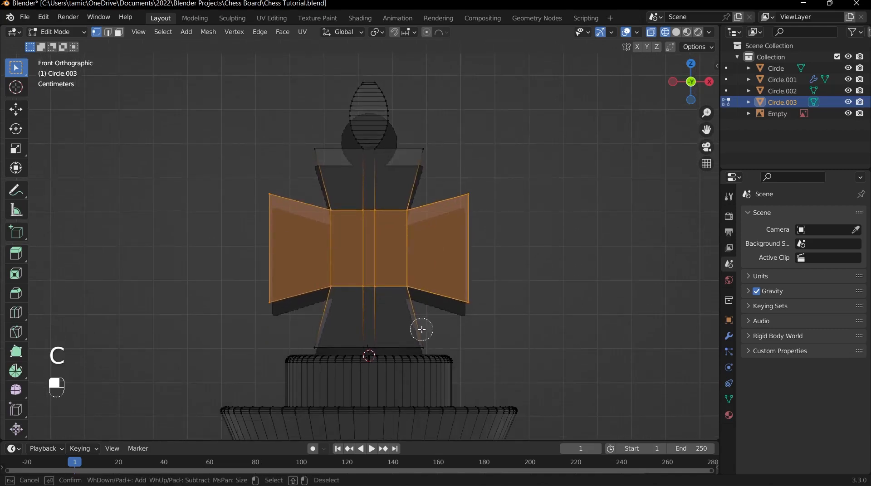
mouse_move(420, 346)
mouse_down()
mouse_move(321, 337)
mouse_move(382, 352)
mouse_up()
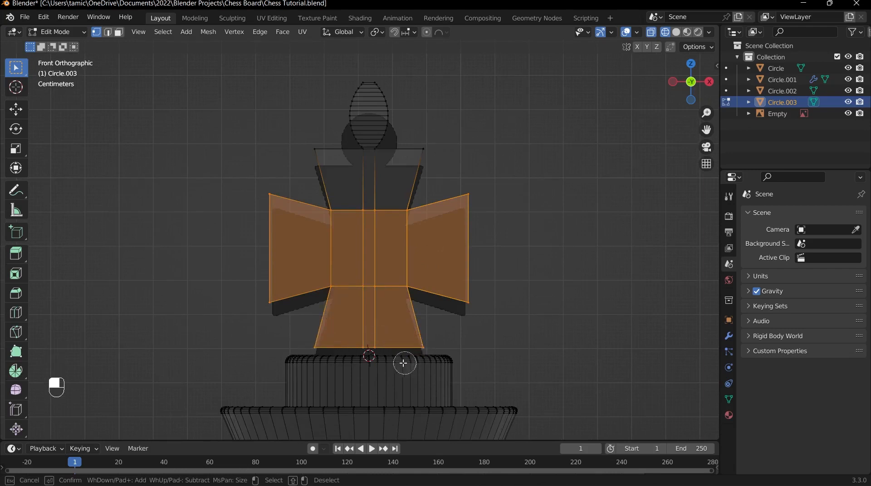
mouse_move(433, 163)
mouse_down()
mouse_move(398, 179)
mouse_move(304, 159)
mouse_move(321, 150)
mouse_move(311, 150)
mouse_move(419, 201)
mouse_up()
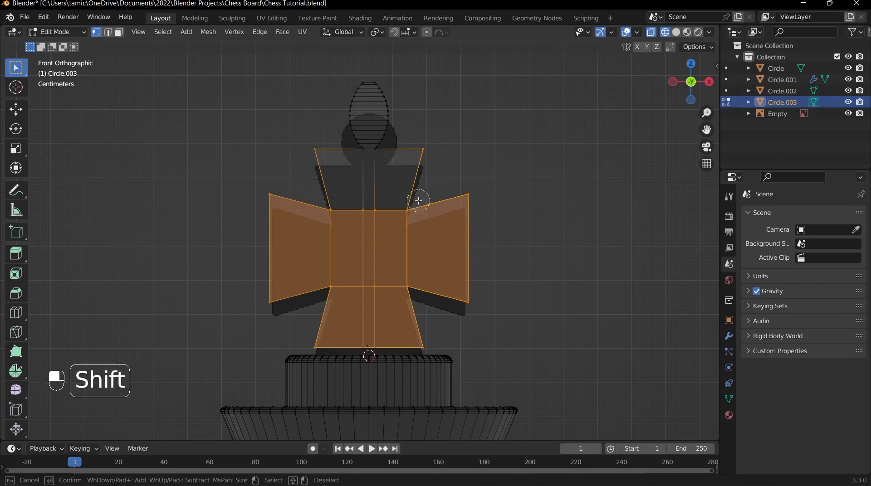
right_click(452, 239)
shift+middle_drag(466, 175, 458, 226)
scroll(454, 222, up, 5)
shift+middle_drag(346, 145, 339, 233)
scroll(308, 207, down, 5)
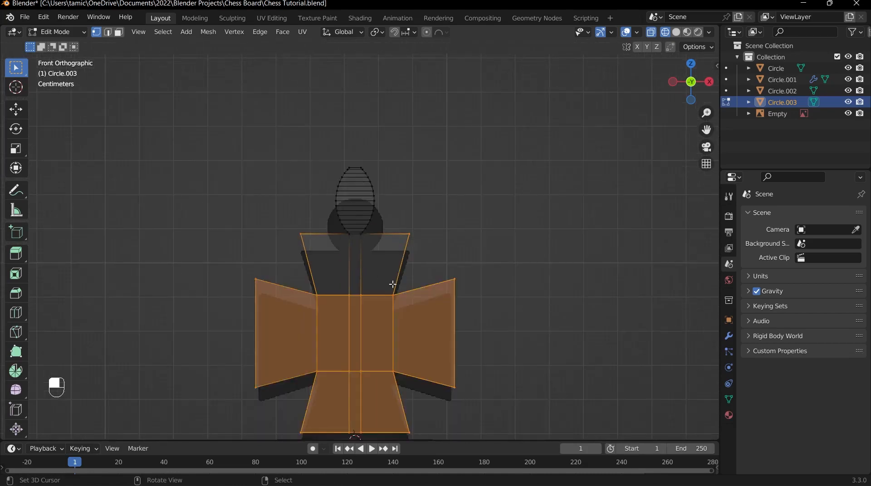
key(h)
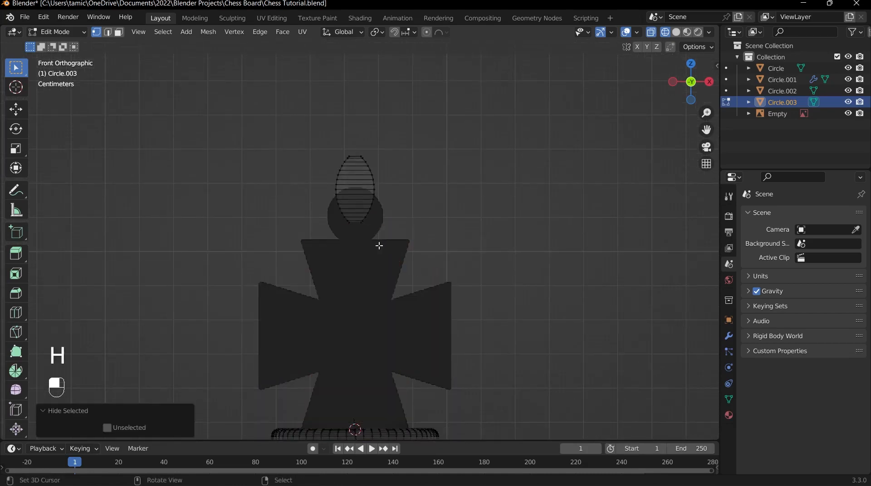
Step: Select the vertices at the middle of the top knob and enable proportional editing with Sphere falloff
scroll(366, 210, up, 3)
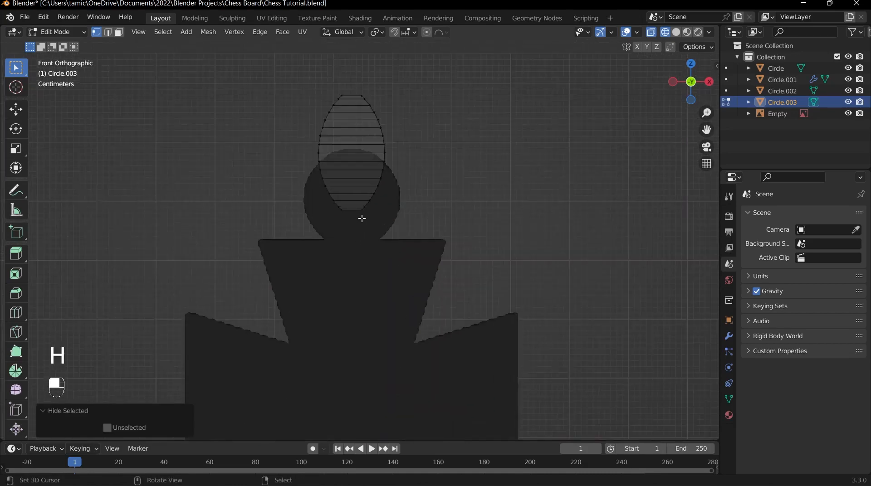
click(389, 155)
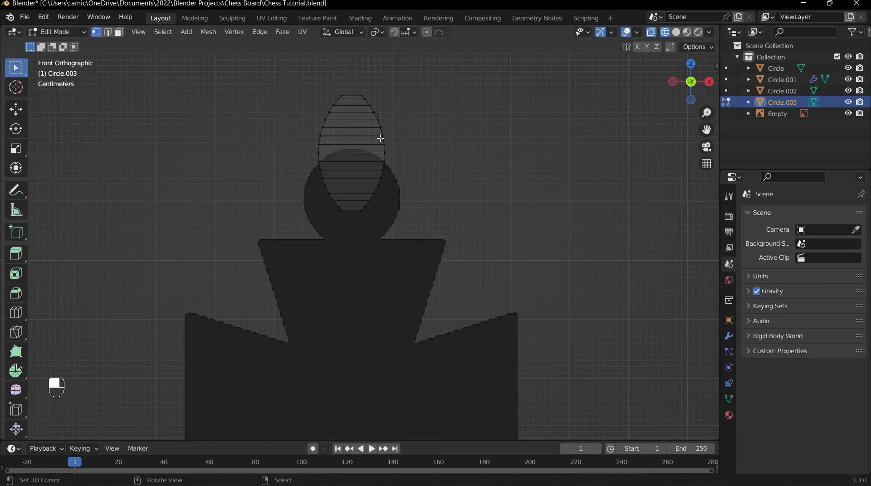
scroll(260, 215, down, 3)
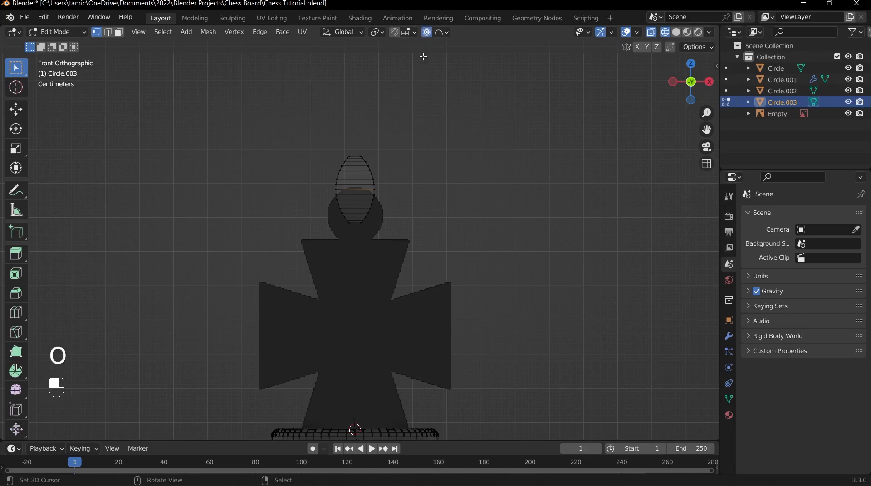
click(443, 33)
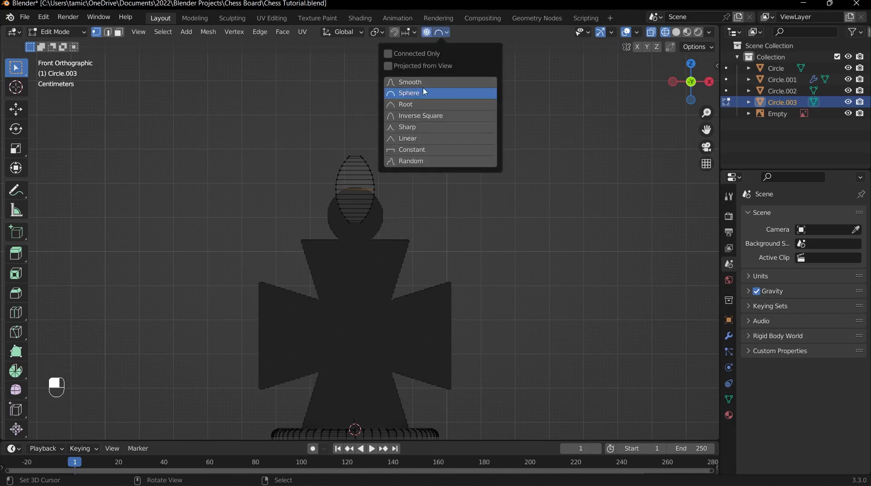
click(412, 92)
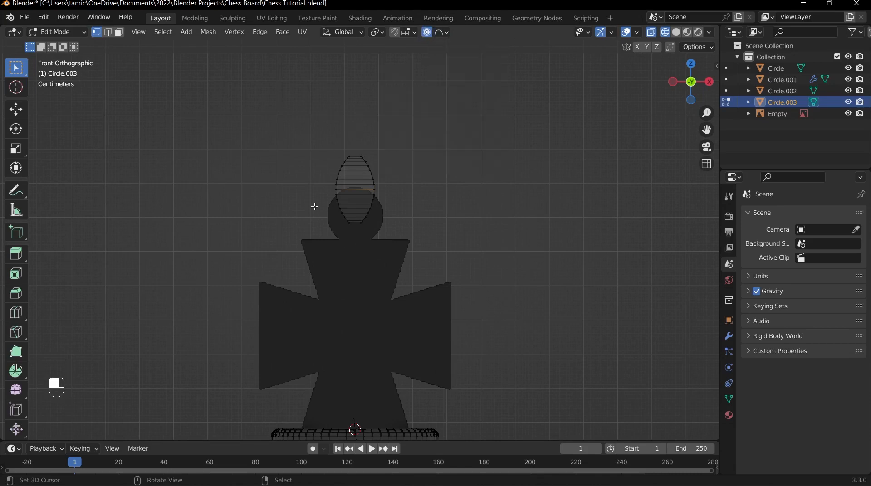
Step: Switch to solid shading and select the horizontal edge loop around the knob's middle
key(s)
shift+middle_drag(371, 202, 379, 250)
scroll(386, 233, up, 3)
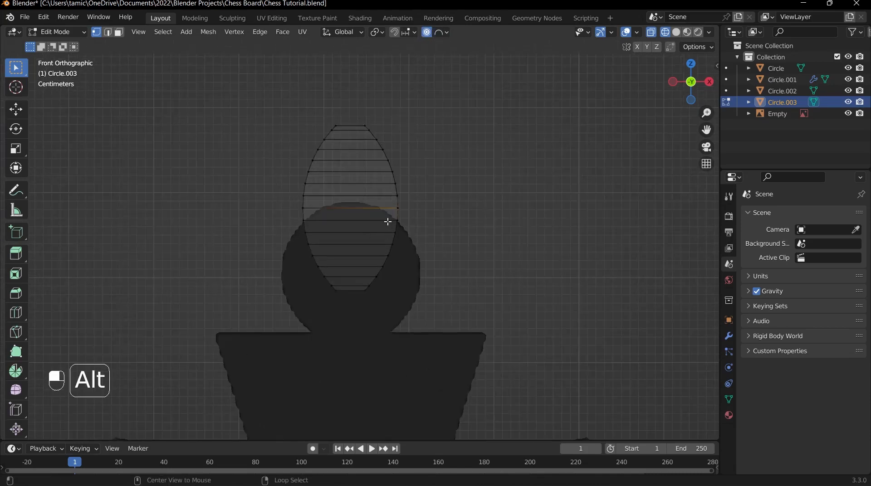
key(alt+z)
key(alt+z)
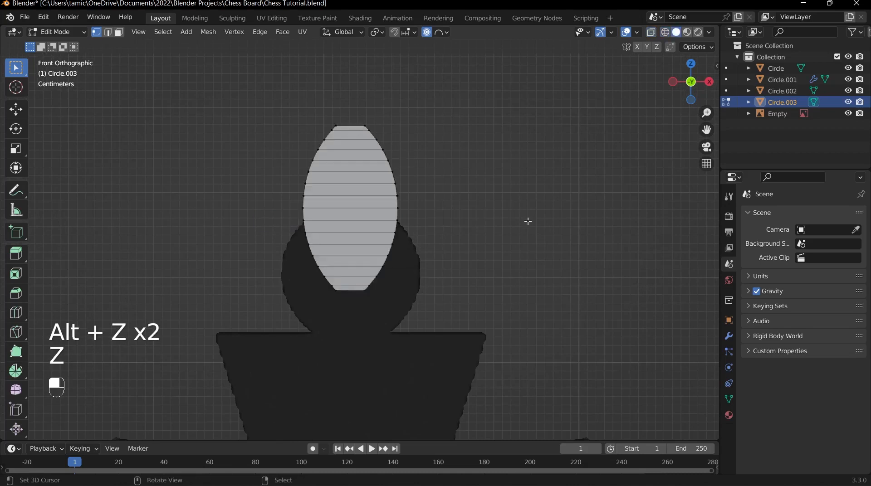
alt+click(345, 208)
scroll(346, 208, up, 2)
scroll(446, 229, down, 3)
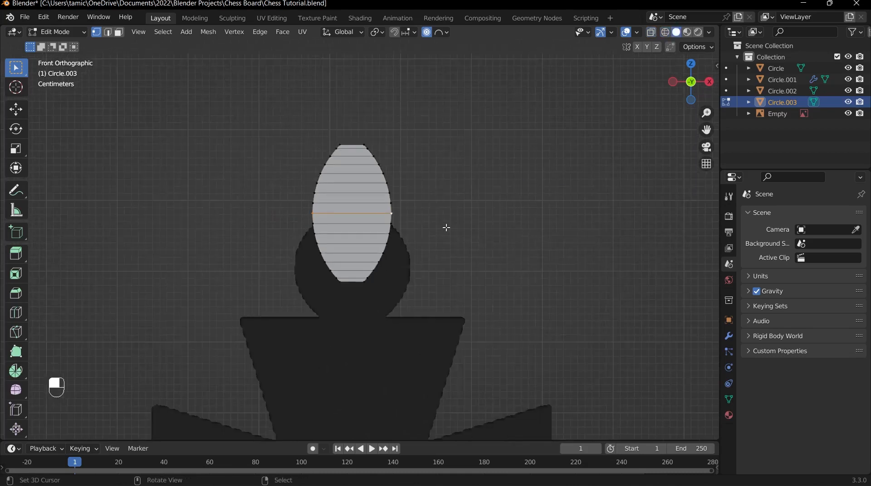
Step: Scale the knob's middle loop along X by about 1.802 with a proportional size of 0.263
key(s)
key(x)
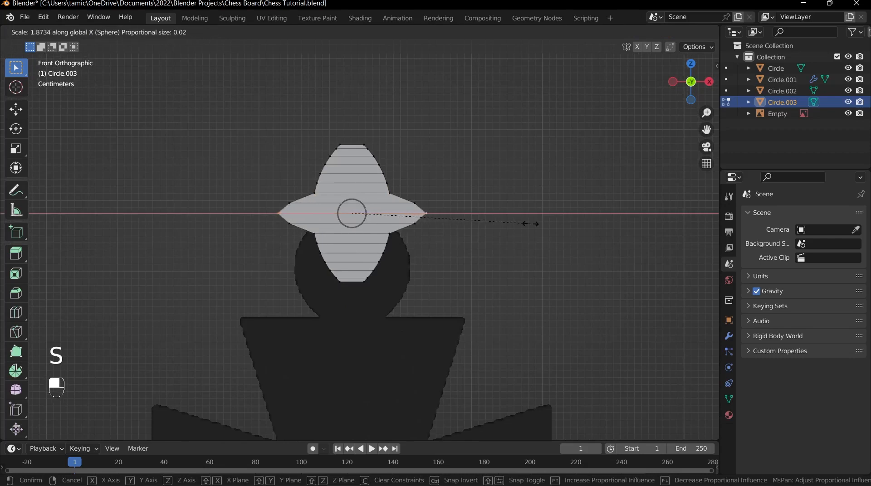
scroll(529, 224, down, 1)
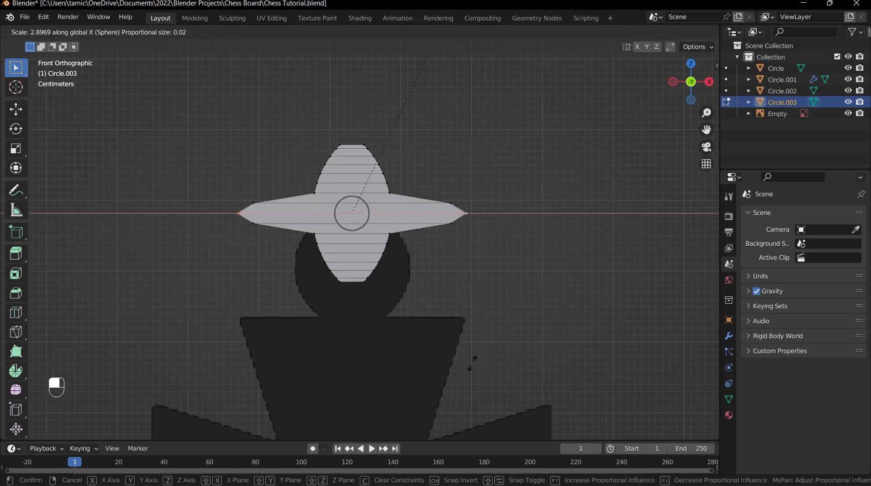
scroll(467, 356, down, 17)
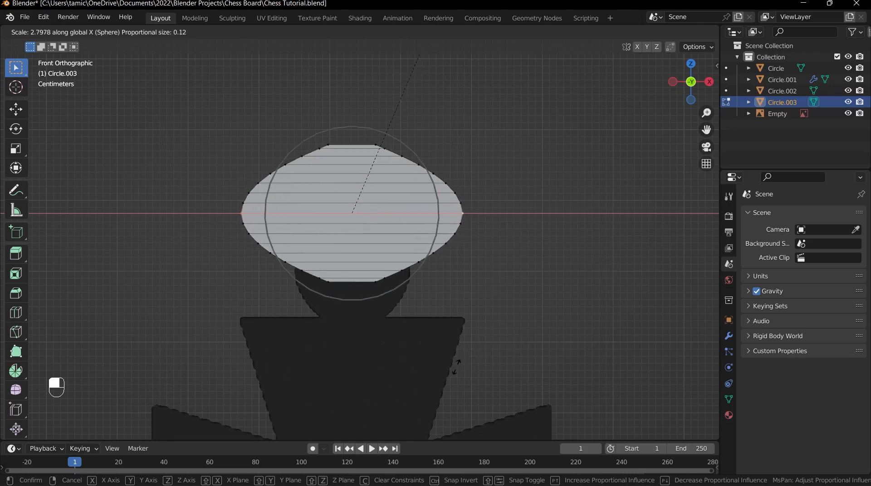
scroll(447, 368, down, 2)
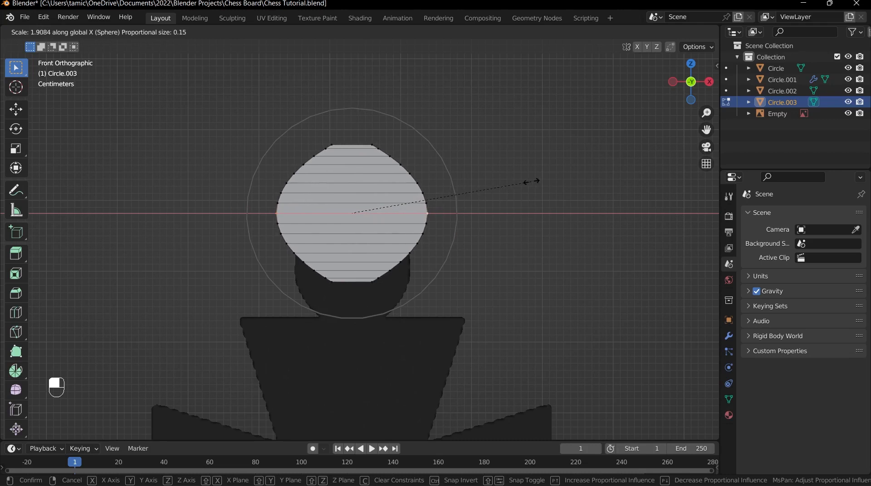
scroll(531, 182, up, 1)
scroll(531, 182, down, 2)
scroll(531, 182, up, 4)
scroll(531, 182, down, 4)
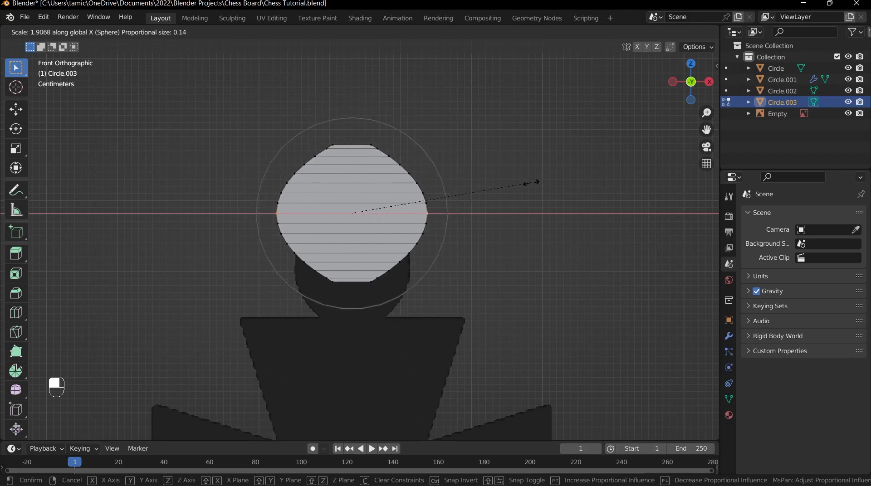
scroll(514, 199, down, 5)
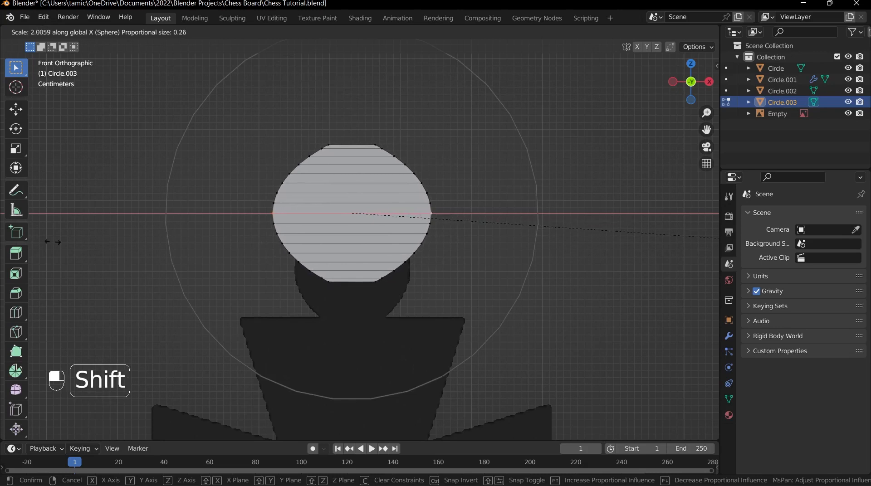
click(571, 222)
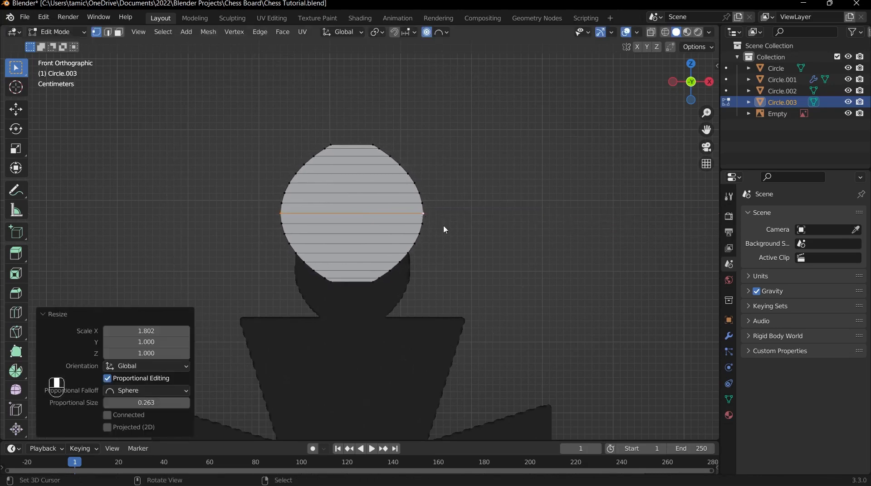
Step: Examine the widened knob in Object Mode from perspective and front view
key(Tab)
scroll(433, 225, up, 2)
scroll(432, 223, down, 4)
middle_drag(432, 222, 414, 236)
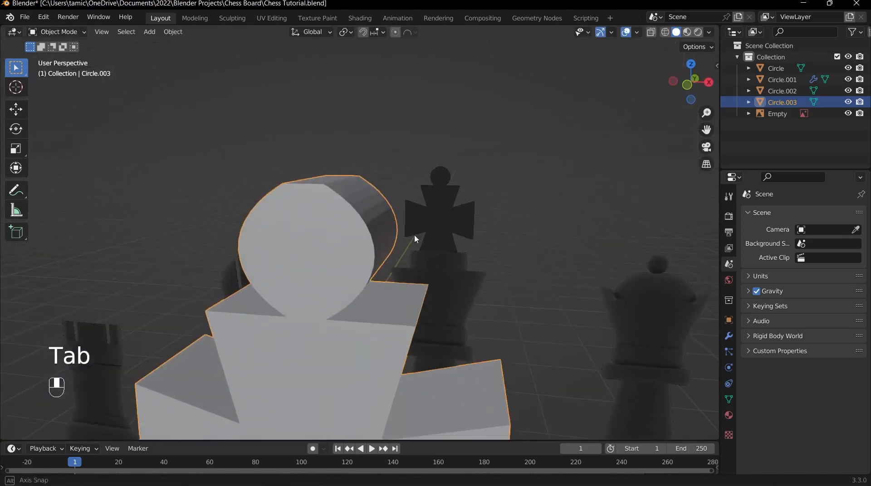
key(grave)
scroll(393, 218, up, 6)
scroll(389, 187, down, 6)
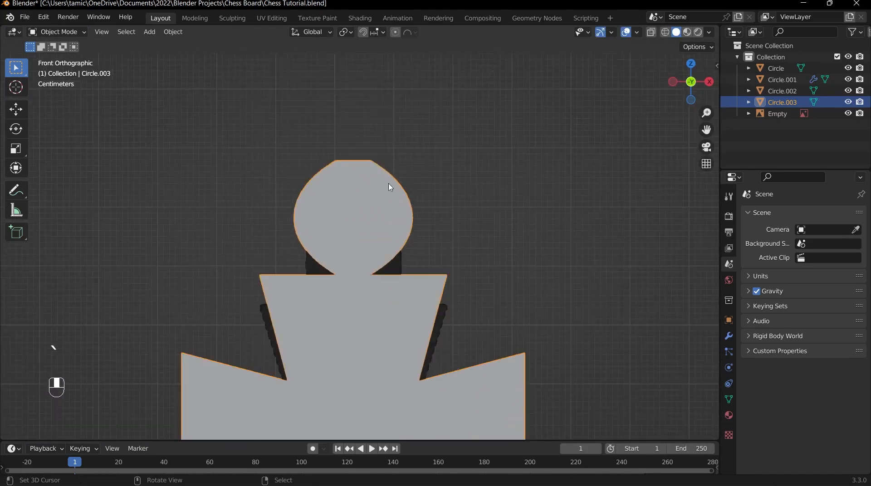
Step: In Edit Mode, scale an edge loop in the knob's lower part along X by about 1.024 with a proportional size of 0.082
scroll(369, 238, up, 5)
key(Tab)
alt+click(445, 287)
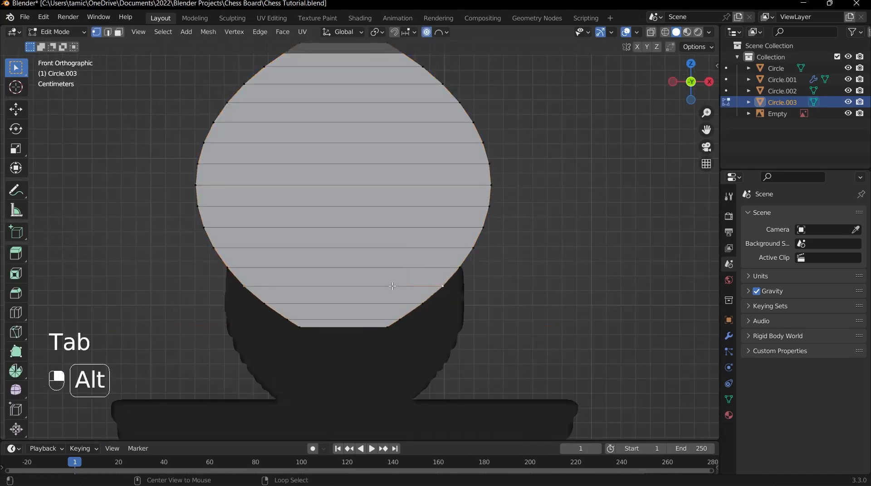
key(s)
key(shift)
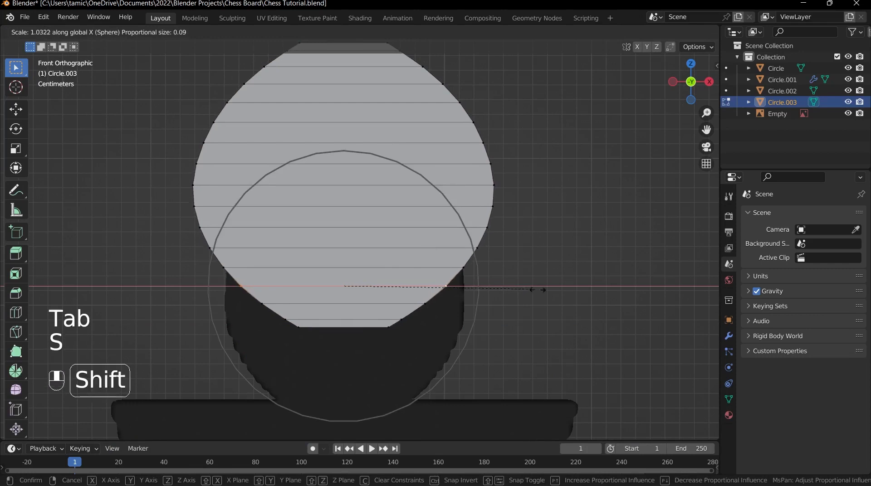
scroll(562, 292, up, 1)
scroll(561, 292, up, 1)
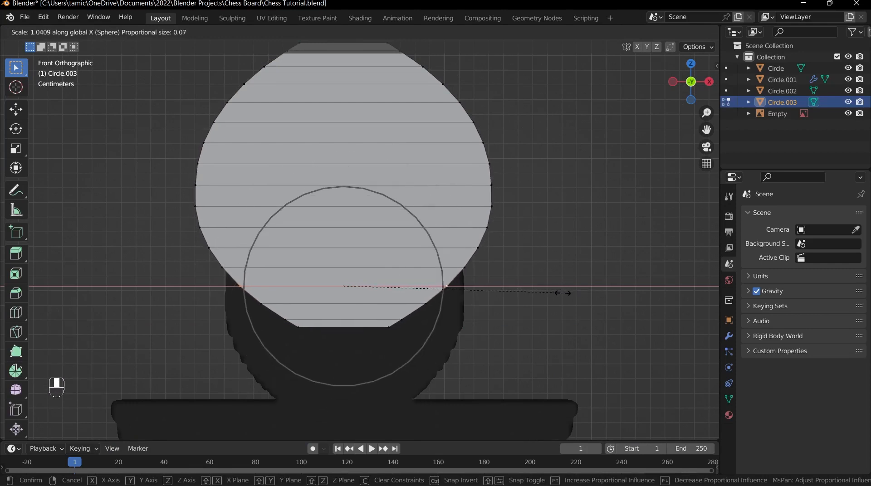
scroll(561, 291, down, 1)
key(shift)
click(527, 287)
Step: Select the horizontal edge loop just below the knob's top edges
shift+middle_drag(528, 286, 521, 402)
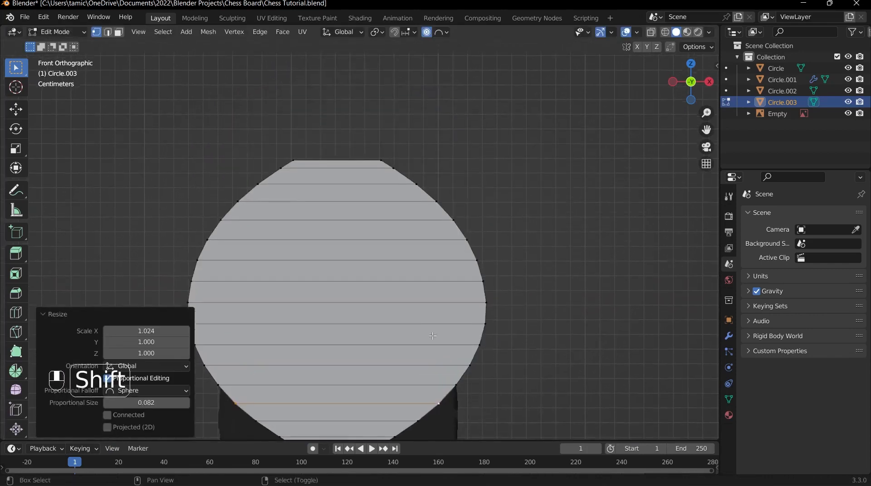
scroll(500, 318, up, 1)
alt+right_click(393, 168)
key(s)
middle_click(461, 178)
scroll(467, 178, up, 1)
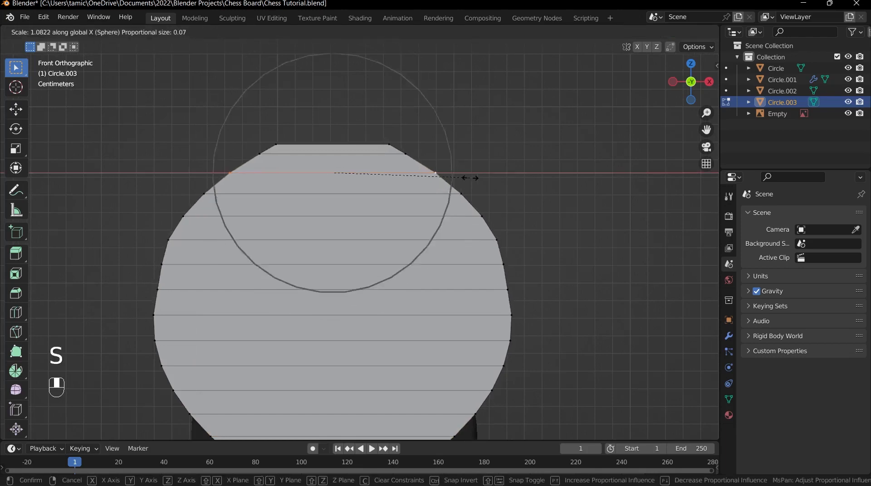
click(468, 179)
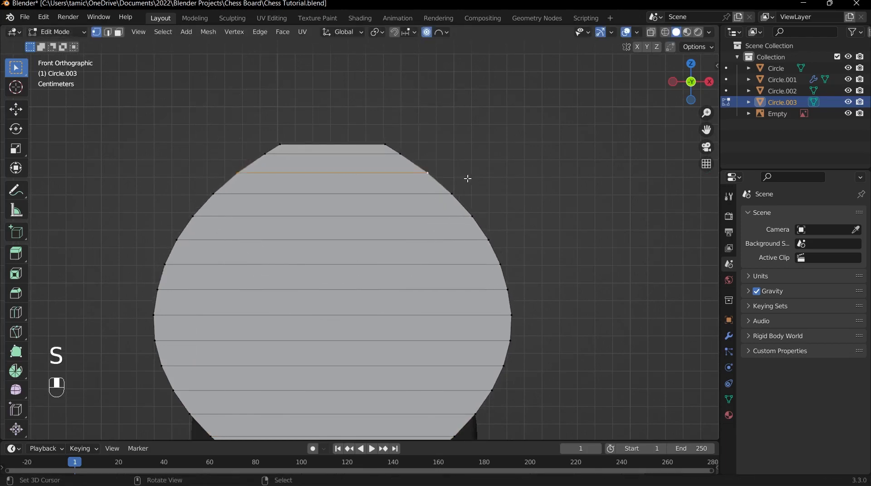
Step: Change the proportional falloff to Smooth and scale the selected upper loop along X by about 1.033
click(439, 32)
click(408, 125)
key(s)
key(x)
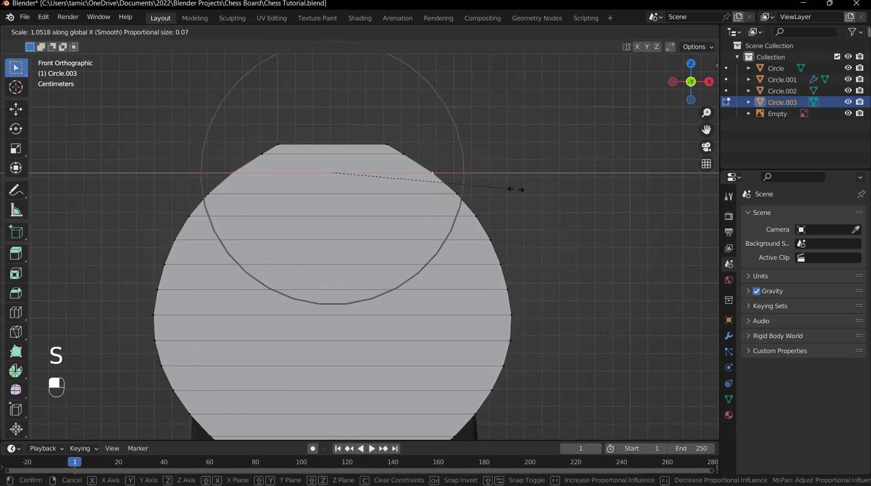
scroll(548, 197, up, 1)
click(545, 197)
Step: In face mode, select the flat face on top of the knob
middle_drag(374, 166, 390, 198)
scroll(407, 293, down, 3)
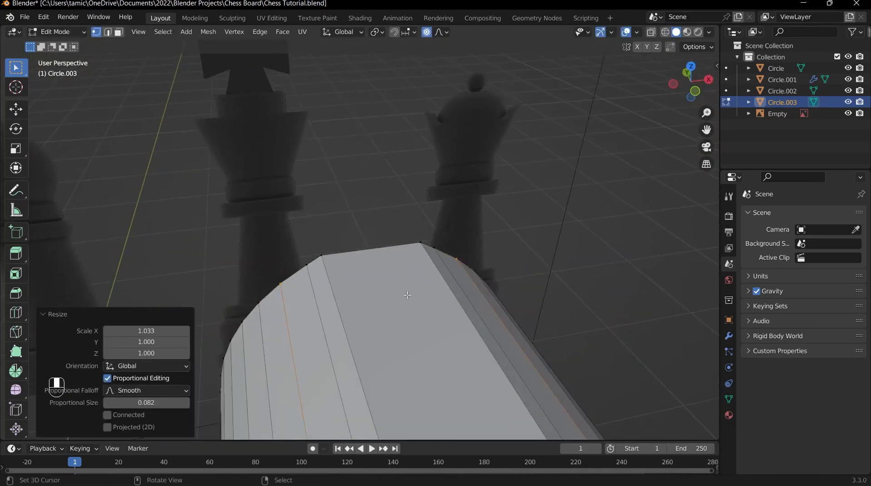
key(4)
scroll(395, 299, down, 2)
key(3)
click(395, 299)
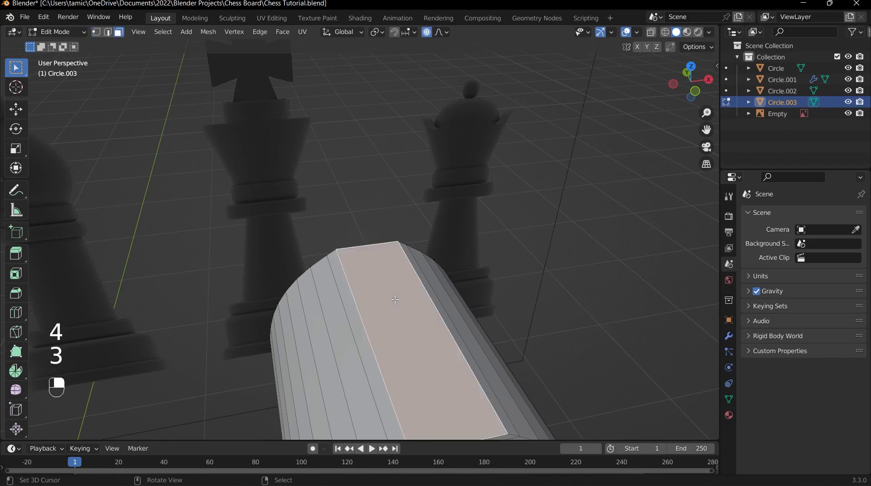
middle_drag(395, 300, 486, 223)
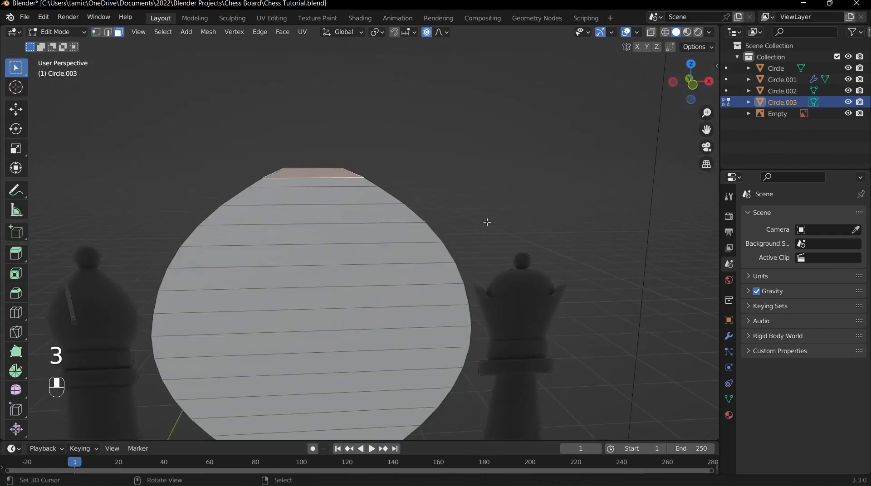
key(s)
click(499, 225)
middle_drag(500, 225, 274, 209)
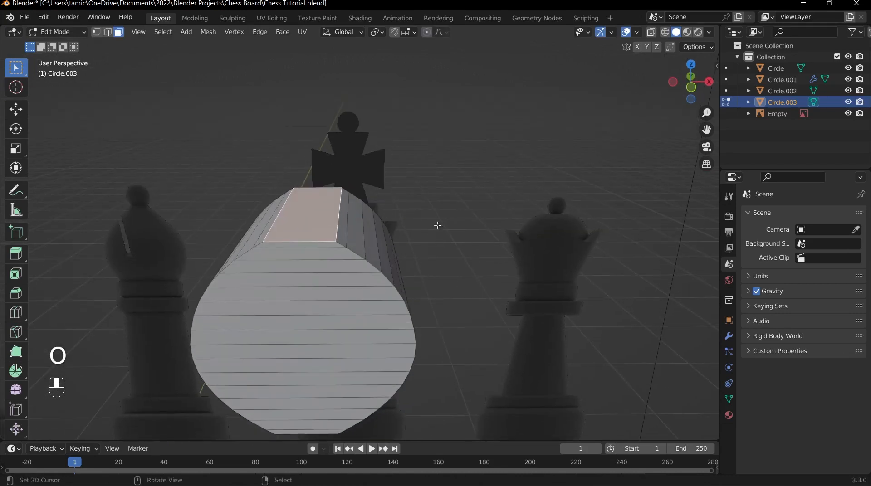
Step: With proportional editing off, scale the knob's top face along X by about 0.621
middle_drag(437, 225, 508, 218)
key(s)
key(x)
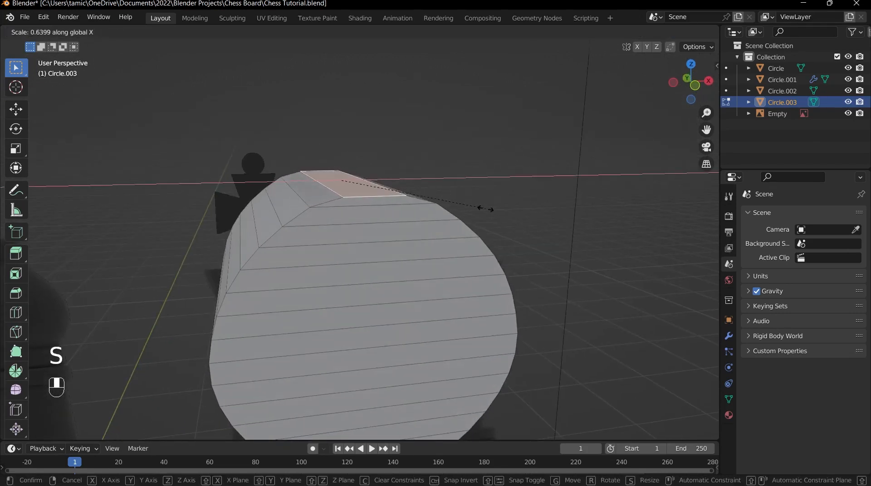
click(482, 209)
Step: In front view, raise the knob's top face along Z by about 0.000322 m
key(grave)
click(399, 142)
shift+middle_drag(403, 178, 430, 233)
scroll(412, 205, up, 4)
scroll(430, 233, up, 2)
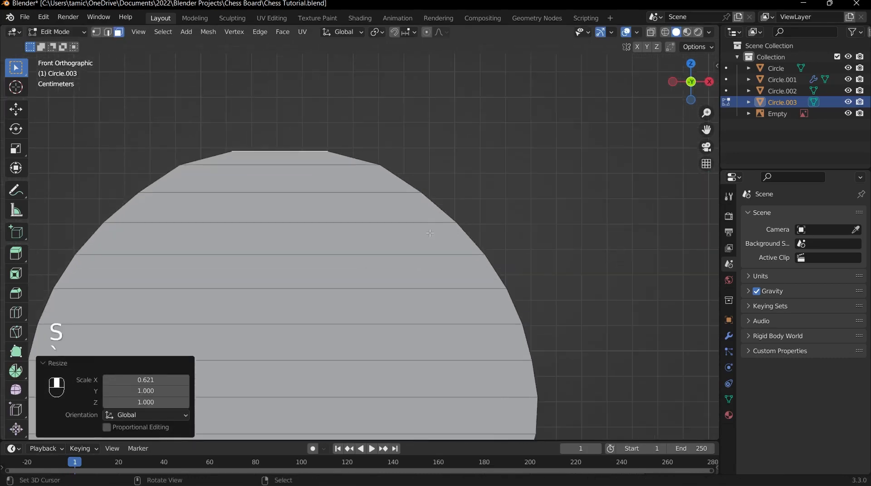
key(g)
key(z)
key(shift)
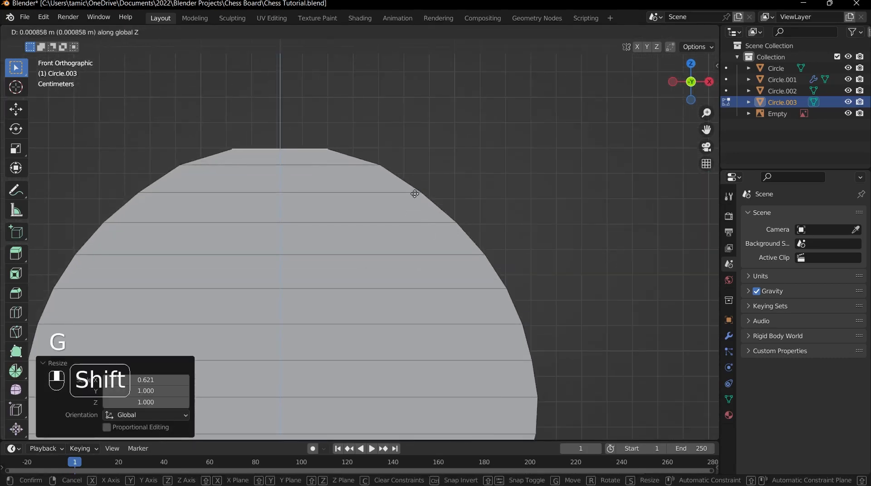
click(414, 194)
Step: With proportional editing on and Smooth falloff, select the edge loop just above the knob's base and scale it slightly wider along X
scroll(409, 234, down, 9)
scroll(390, 249, up, 4)
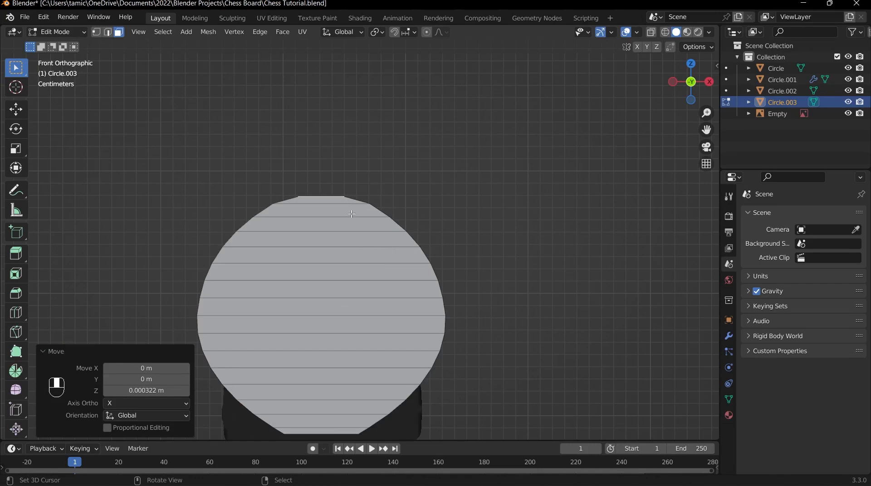
scroll(356, 214, down, 1)
shift+scroll(367, 244, down, 5)
key(2)
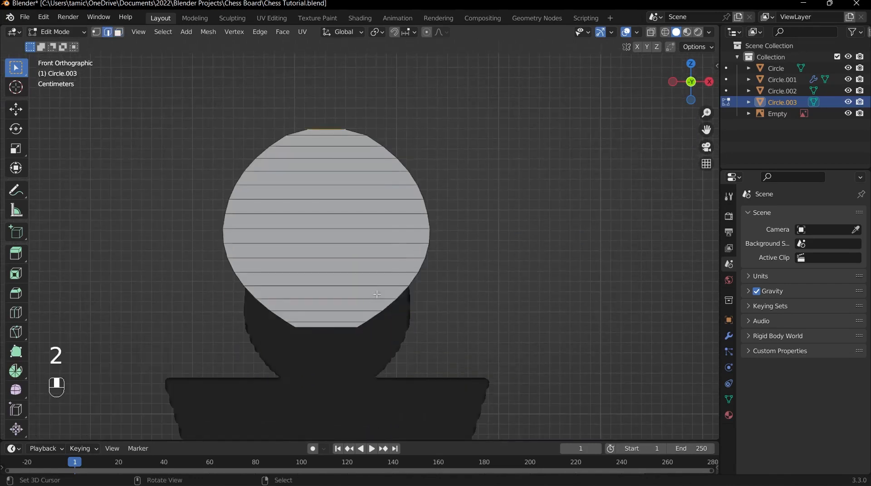
alt+click(410, 312)
scroll(410, 312, up, 1)
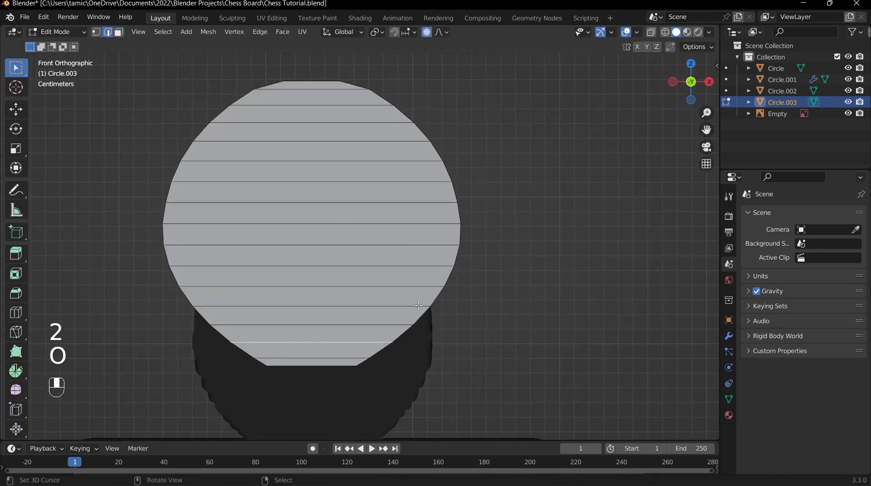
key(s)
scroll(413, 313, up, 2)
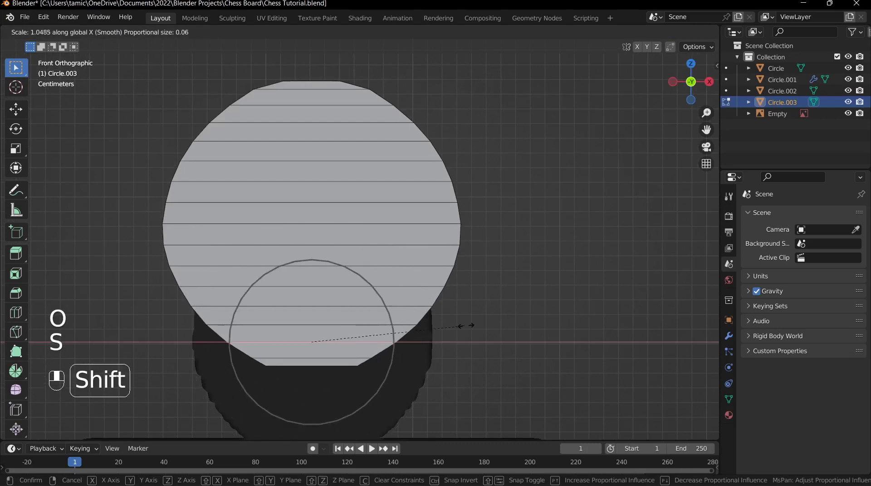
click(546, 344)
Step: Return to Object Mode and shade the king smooth with Auto Smooth at 30°
key(Tab)
scroll(389, 212, down, 2)
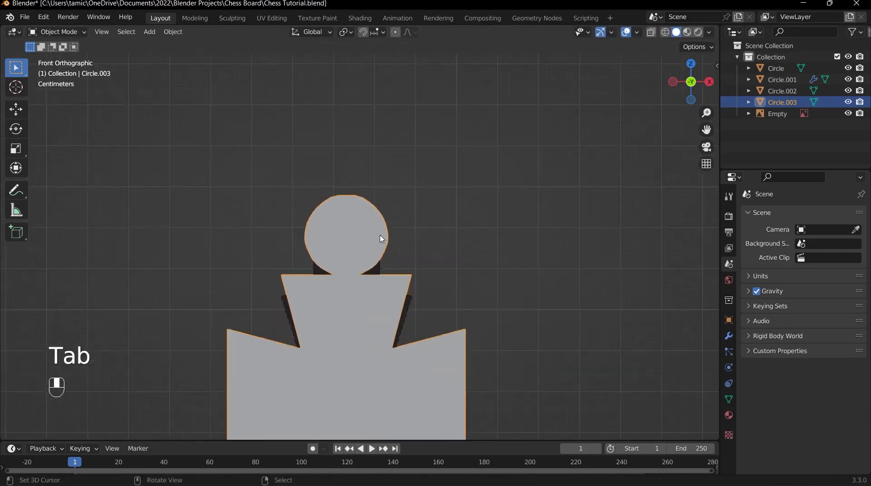
middle_drag(381, 239, 363, 232)
scroll(369, 252, down, 6)
scroll(398, 249, up, 4)
scroll(398, 248, up, 2)
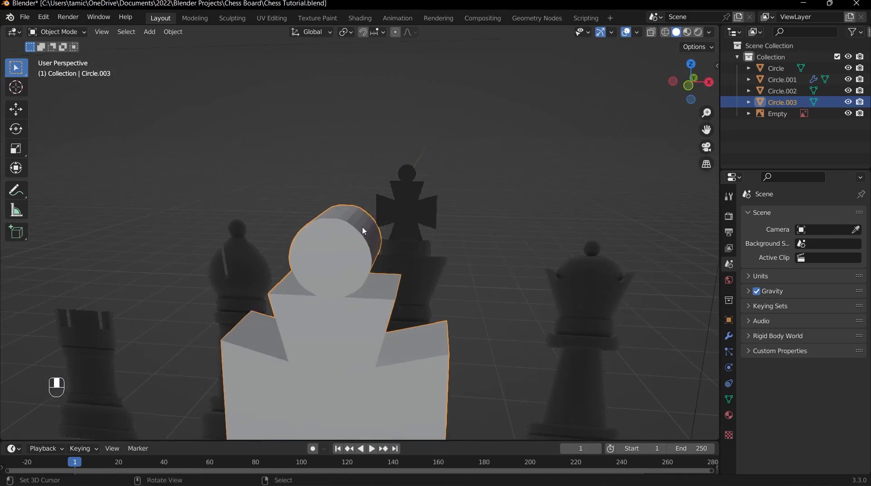
scroll(364, 232, down, 3)
key(w)
click(359, 255)
scroll(373, 280, down, 5)
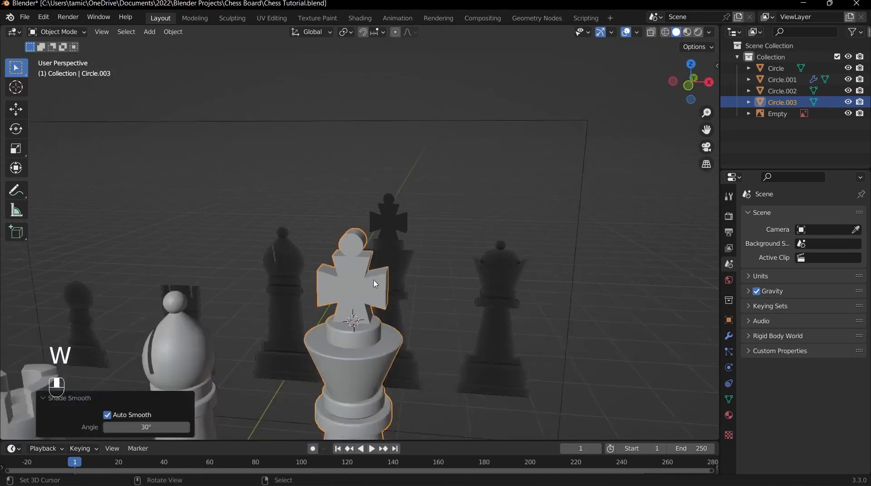
Step: Examine the king's shaded cross, knob and collar from several angles
right_click(444, 294)
middle_drag(444, 295, 372, 273)
right_click(343, 275)
scroll(344, 278, up, 4)
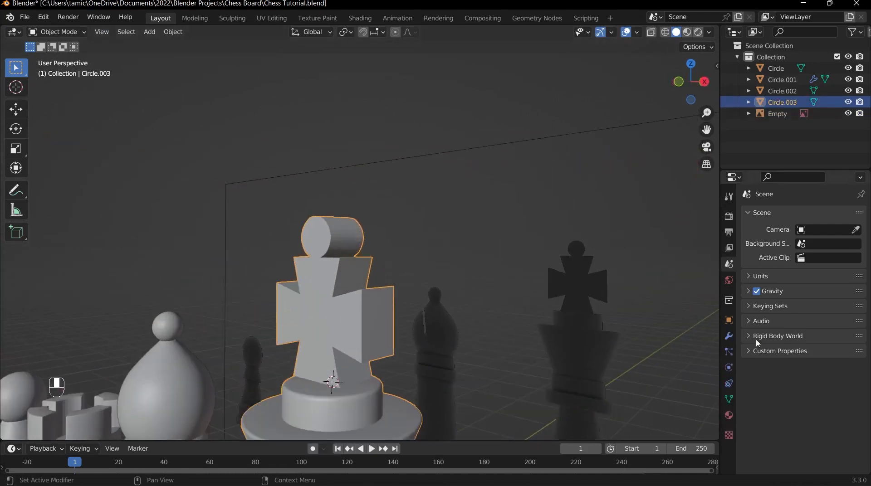
scroll(379, 306, down, 5)
middle_drag(380, 306, 412, 237)
scroll(313, 204, up, 4)
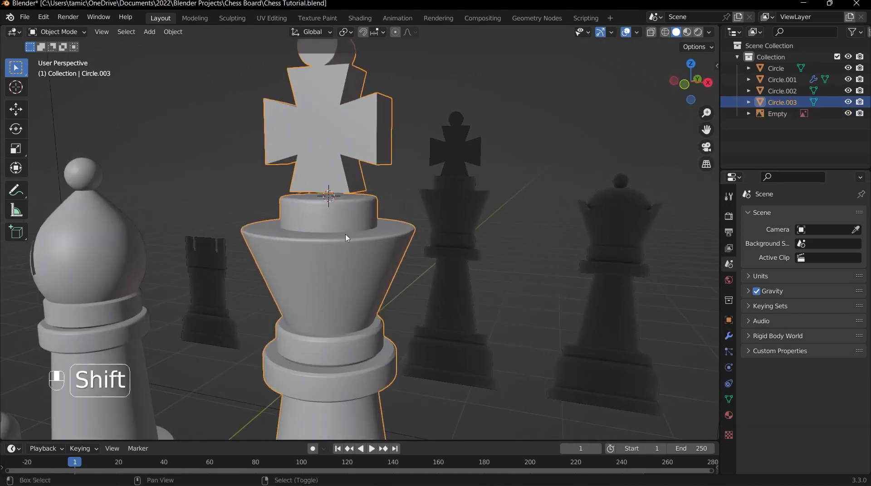
shift+middle_drag(346, 235, 304, 194)
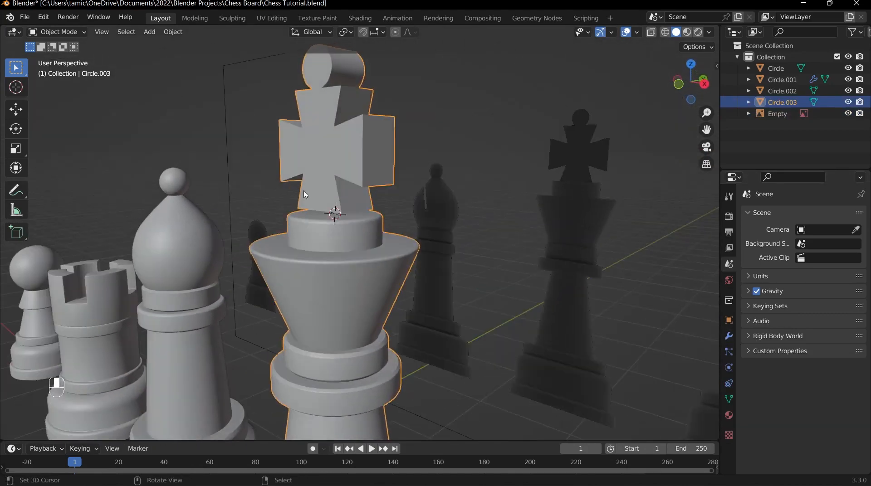
middle_drag(407, 285, 470, 269)
scroll(393, 269, up, 2)
Step: In Edit Mode, reveal the king's hidden cross geometry and clear the selection
key(Tab)
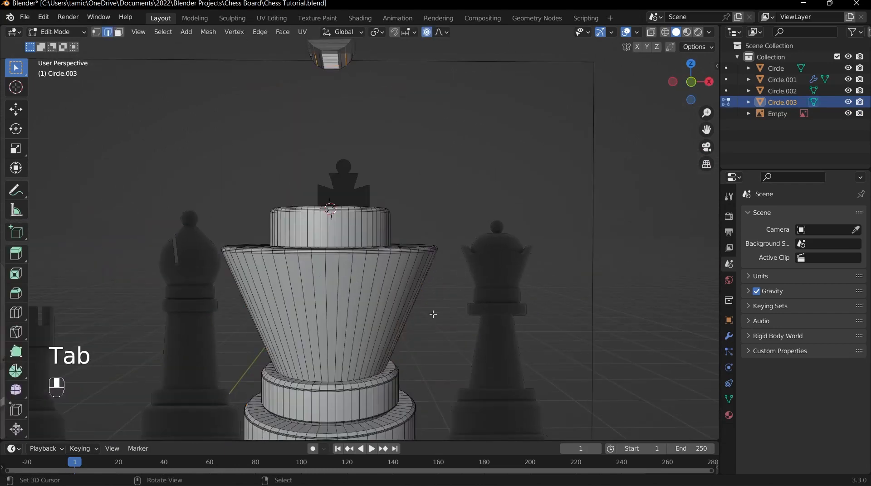
shift+middle_drag(433, 314, 399, 241)
scroll(399, 241, down, 2)
key(alt+h)
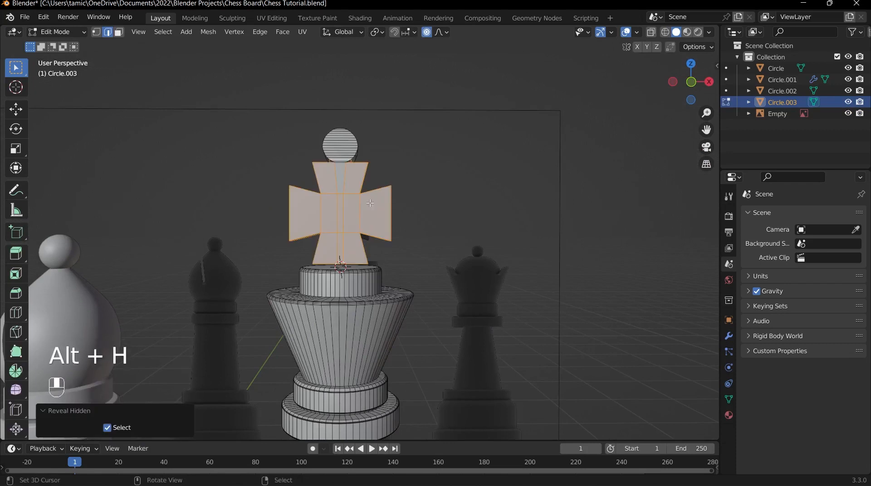
click(424, 218)
scroll(397, 273, down, 2)
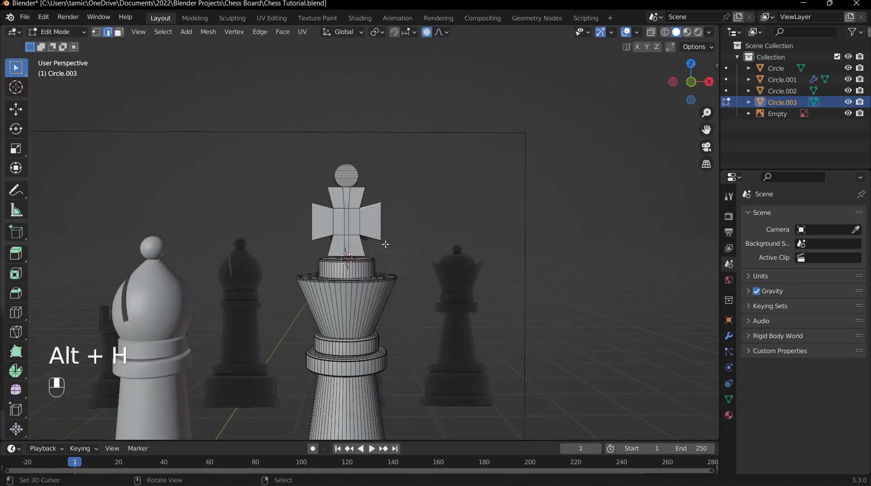
scroll(366, 271, up, 2)
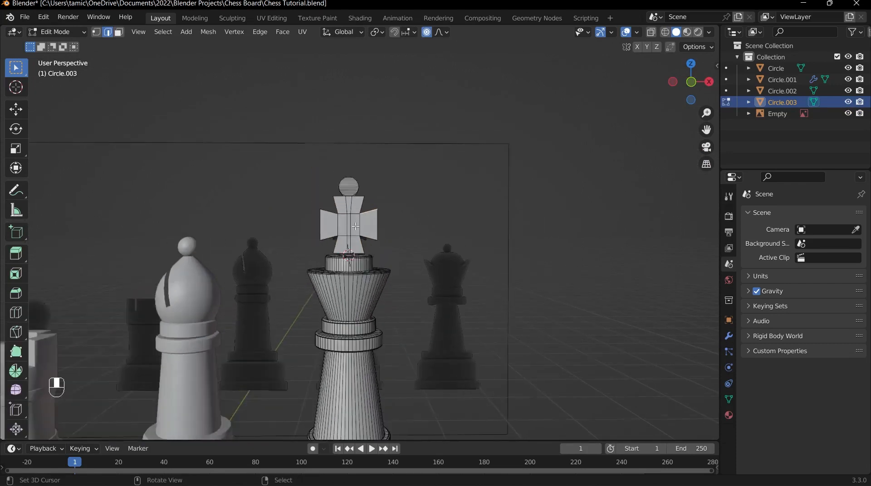
Step: Select the linked cross and knob geometry, separate the selection into its own object and return to Object Mode
key(l)
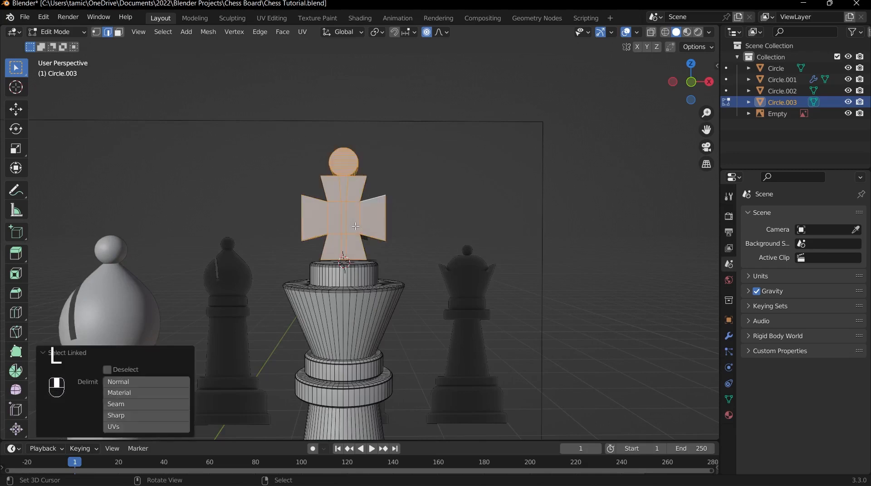
scroll(355, 226, up, 2)
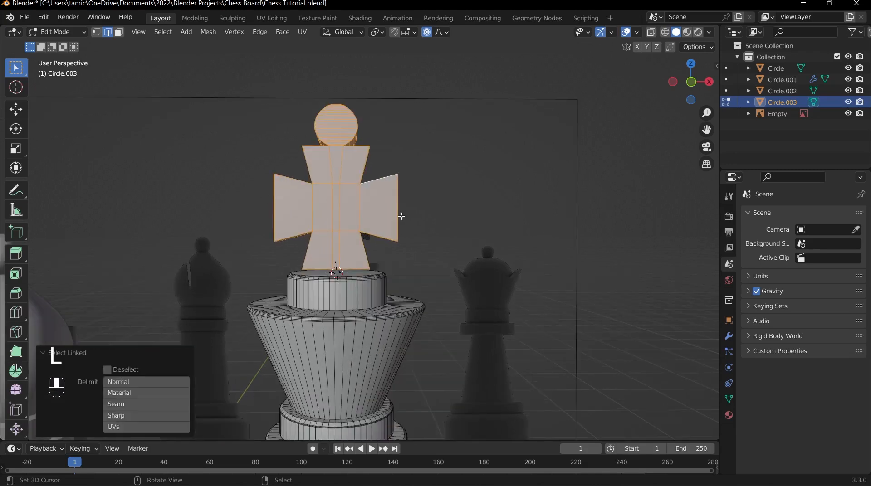
key(p)
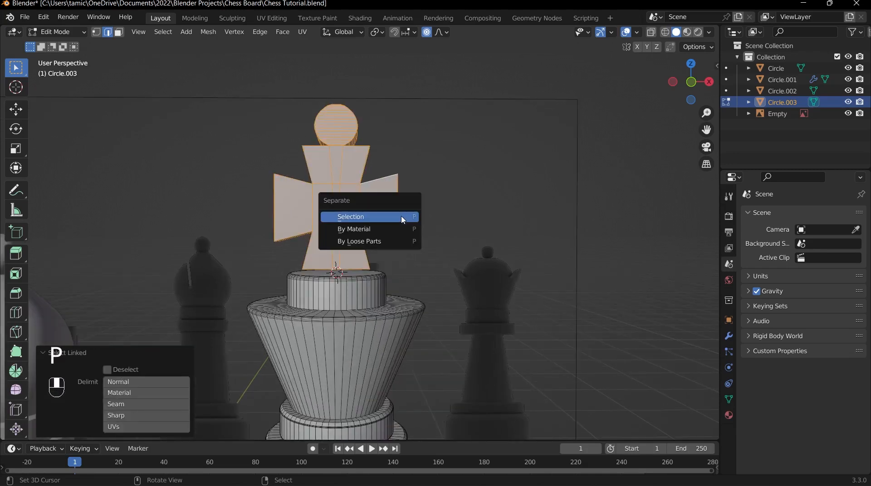
click(403, 218)
scroll(391, 223, down, 3)
key(Tab)
middle_drag(390, 223, 244, 245)
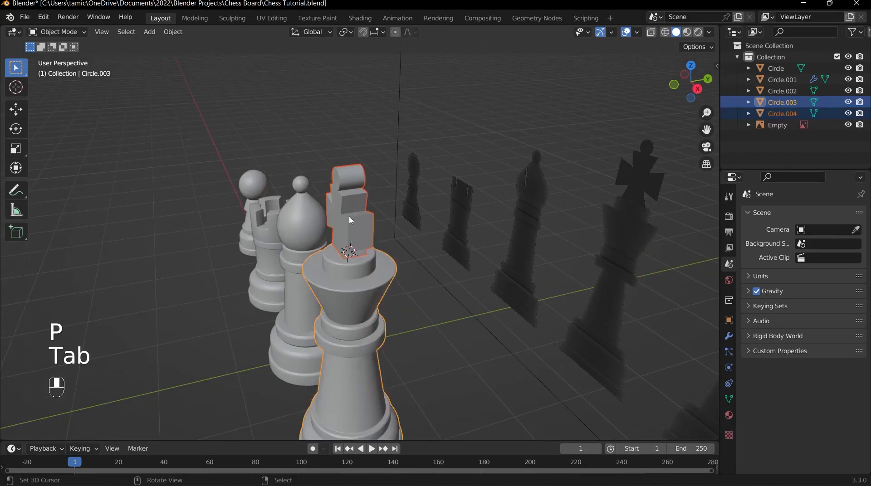
Step: Select only the separated cross object and add a Bevel modifier to it
click(351, 220)
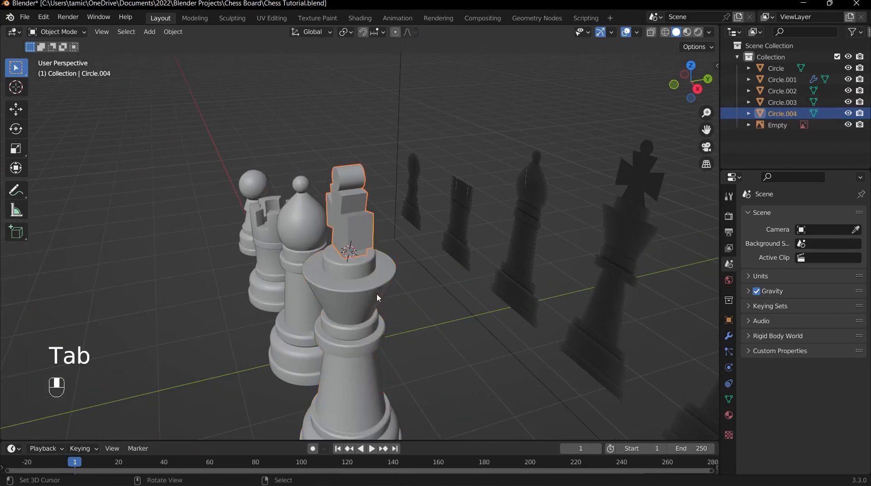
click(728, 336)
click(793, 217)
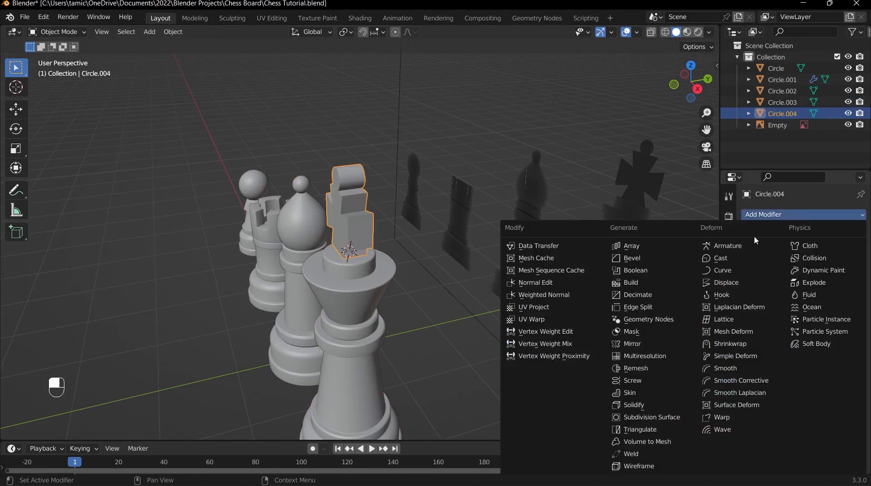
click(655, 255)
Step: Set the cross's Bevel modifier to 3 segments
scroll(353, 220, up, 4)
shift+middle_drag(353, 220, 412, 229)
shift+middle_drag(412, 229, 400, 252)
scroll(371, 282, up, 4)
click(843, 291)
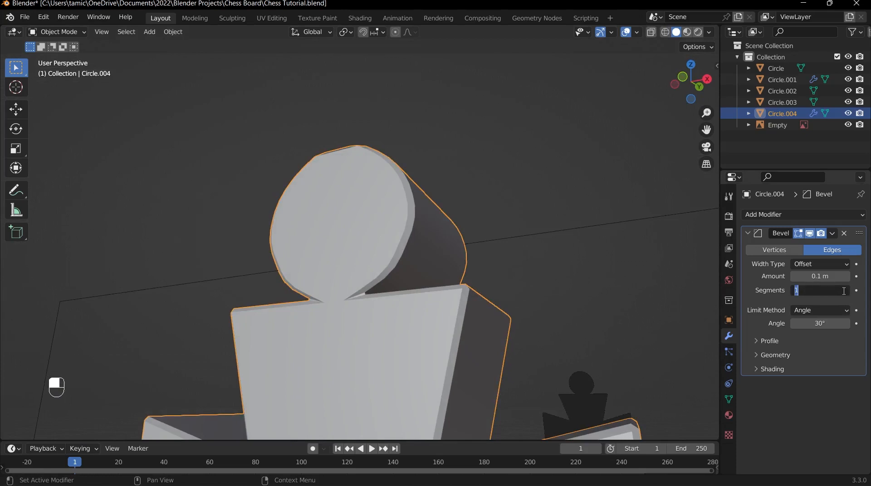
click(847, 290)
click(847, 291)
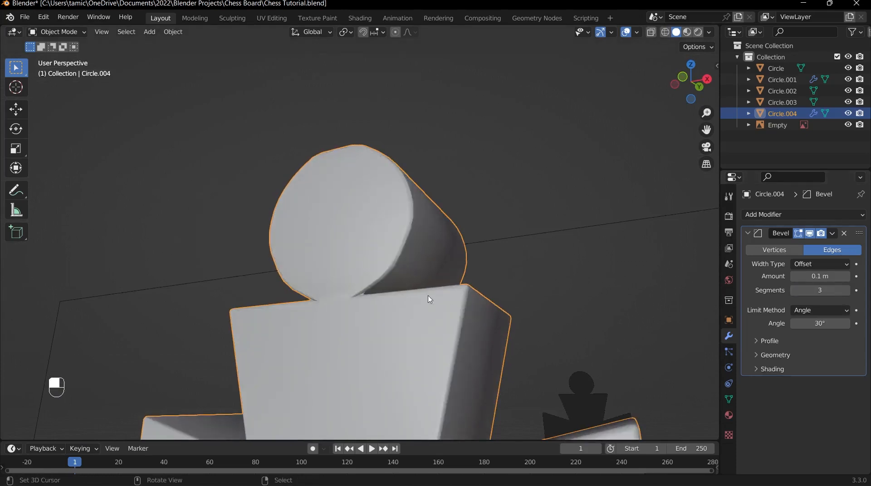
Step: Reduce the cross's bevel amount to 0.002 m
middle_drag(431, 297, 508, 289)
scroll(508, 288, up, 2)
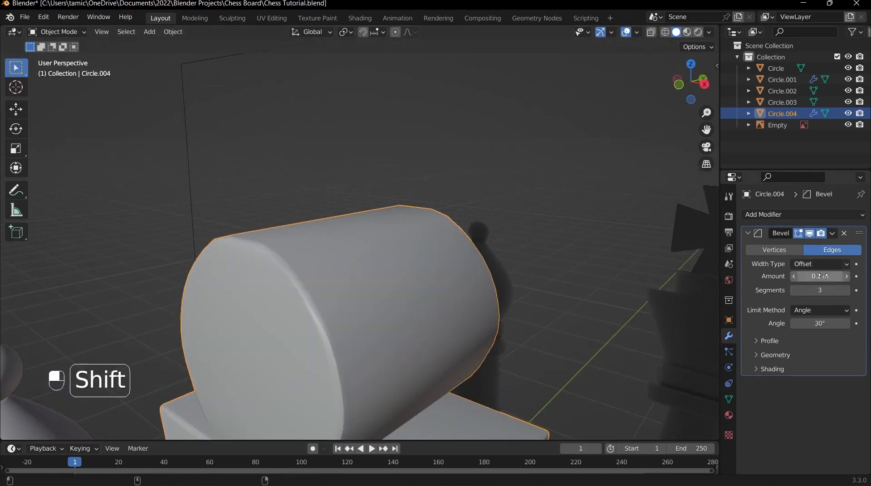
shift+drag(825, 277, 811, 276)
middle_drag(636, 282, 388, 186)
scroll(404, 272, down, 6)
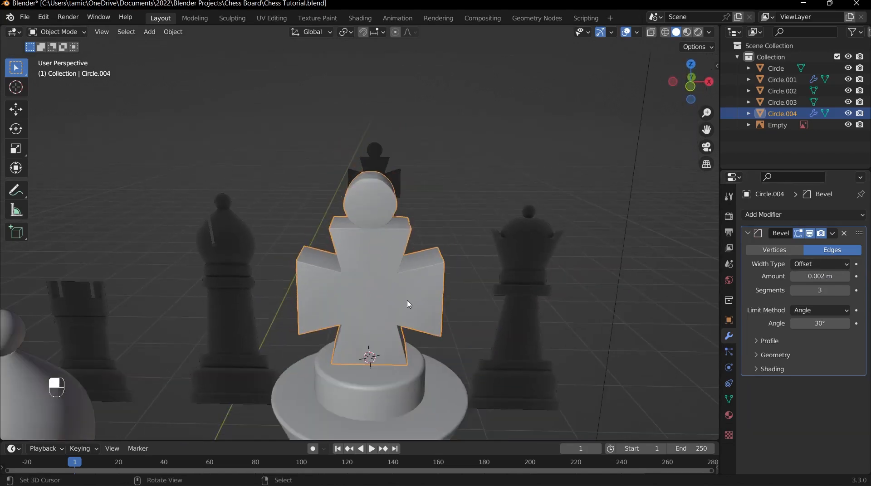
Step: In front view, lower the cross along Z by about 0.026 m onto the king's upper collar
mouse_move(409, 303)
middle_down()
mouse_move(358, 223)
mouse_move(396, 292)
middle_up()
key(grave)
shift+middle_drag(416, 234, 415, 220)
scroll(415, 222, up, 3)
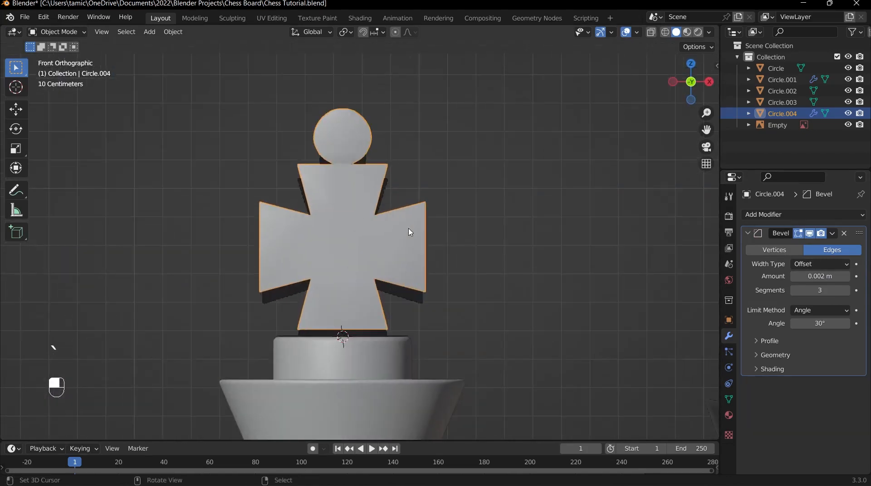
key(g)
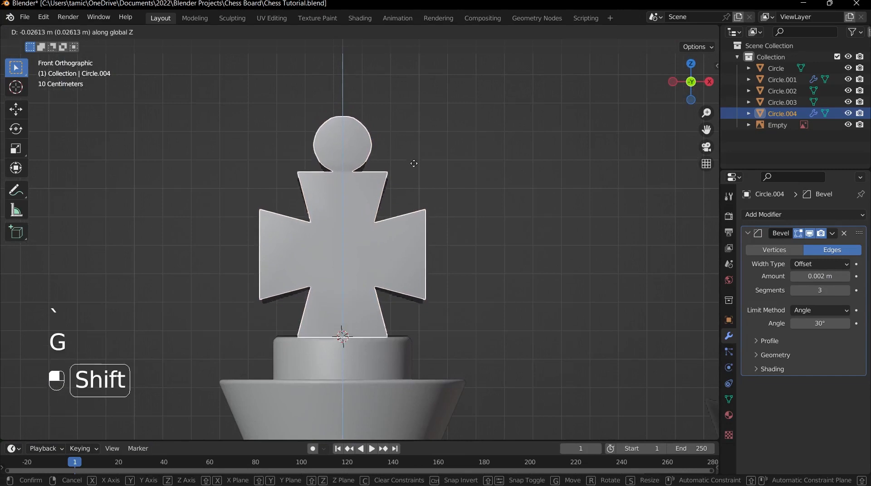
click(415, 169)
Step: Deselect the cross and compare the king with the finished pieces and the queen reference in front view
scroll(515, 238, down, 3)
scroll(453, 295, down, 6)
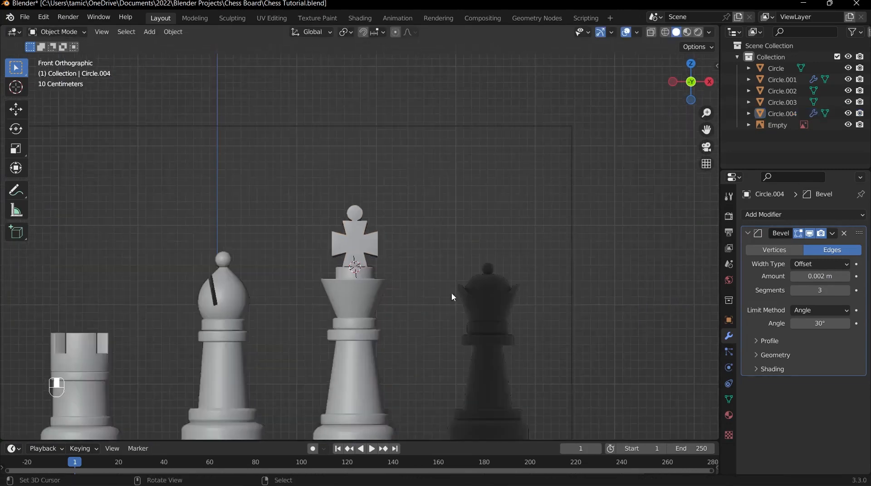
middle_drag(393, 334, 382, 280)
scroll(383, 281, up, 4)
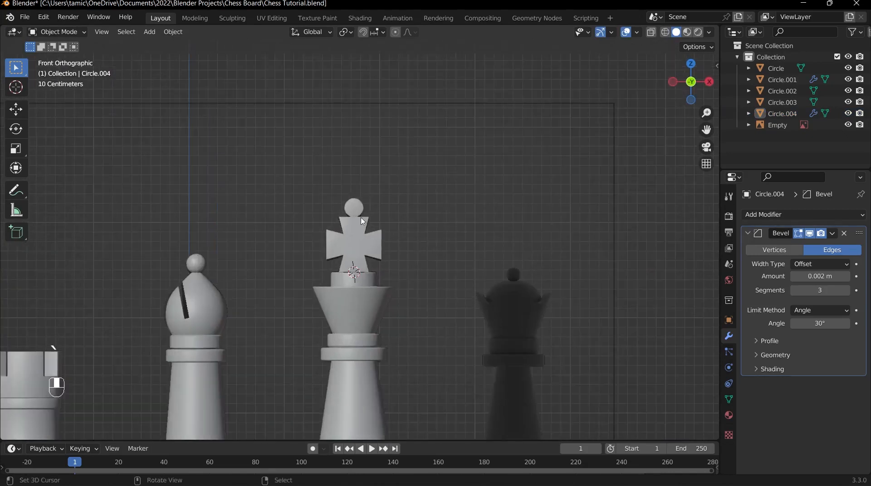
scroll(520, 405, down, 3)
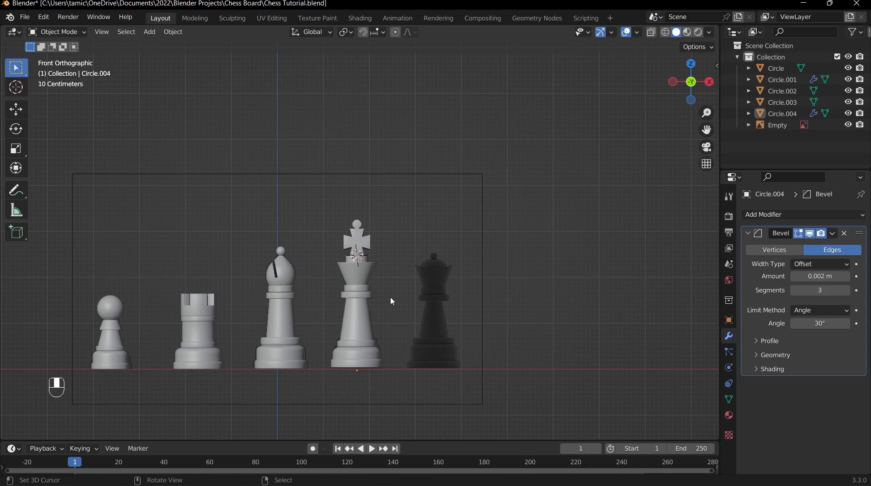
scroll(486, 306, up, 2)
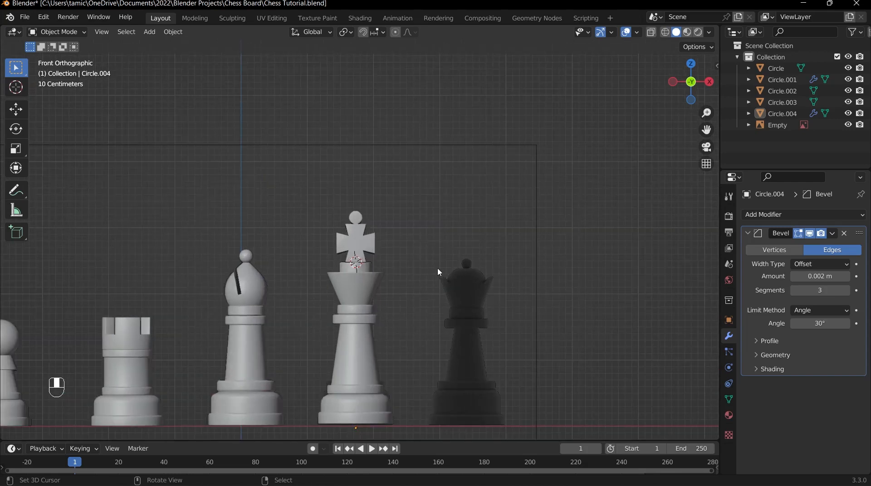
scroll(453, 279, down, 2)
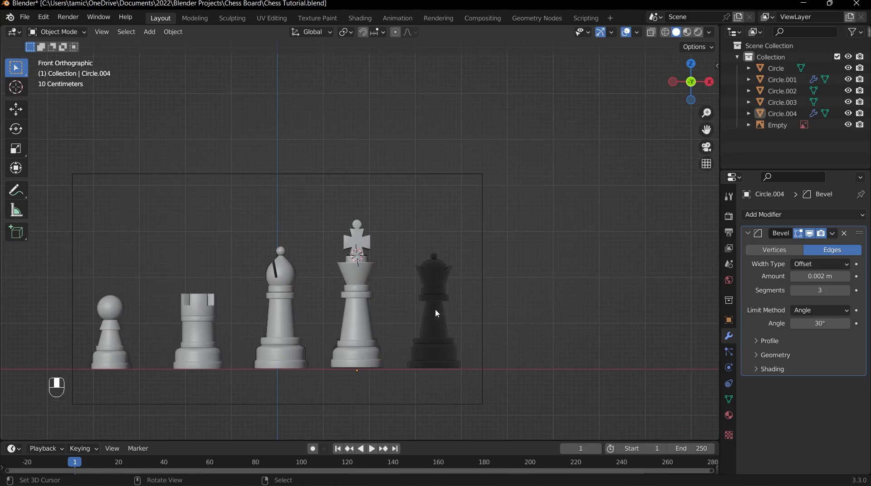